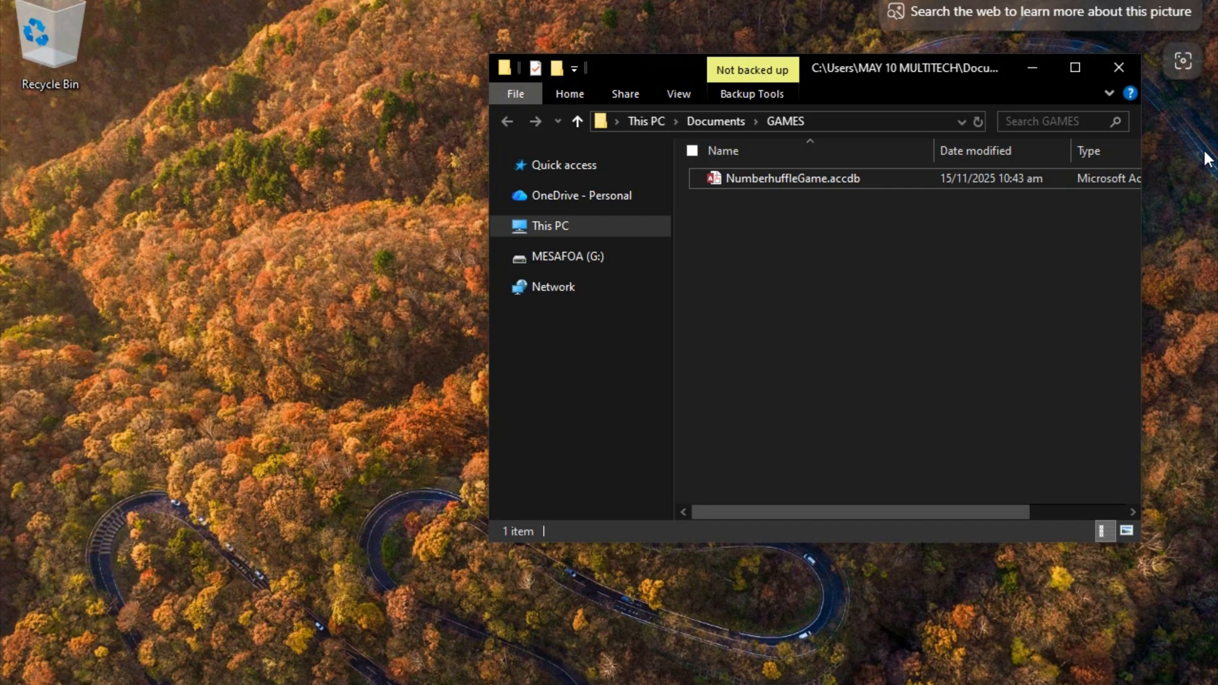
# - Open NumberhuffleGame.accdb from the GAMES folder twice, exiting the game and confirming its closure each time
pyautogui.click(783, 184)
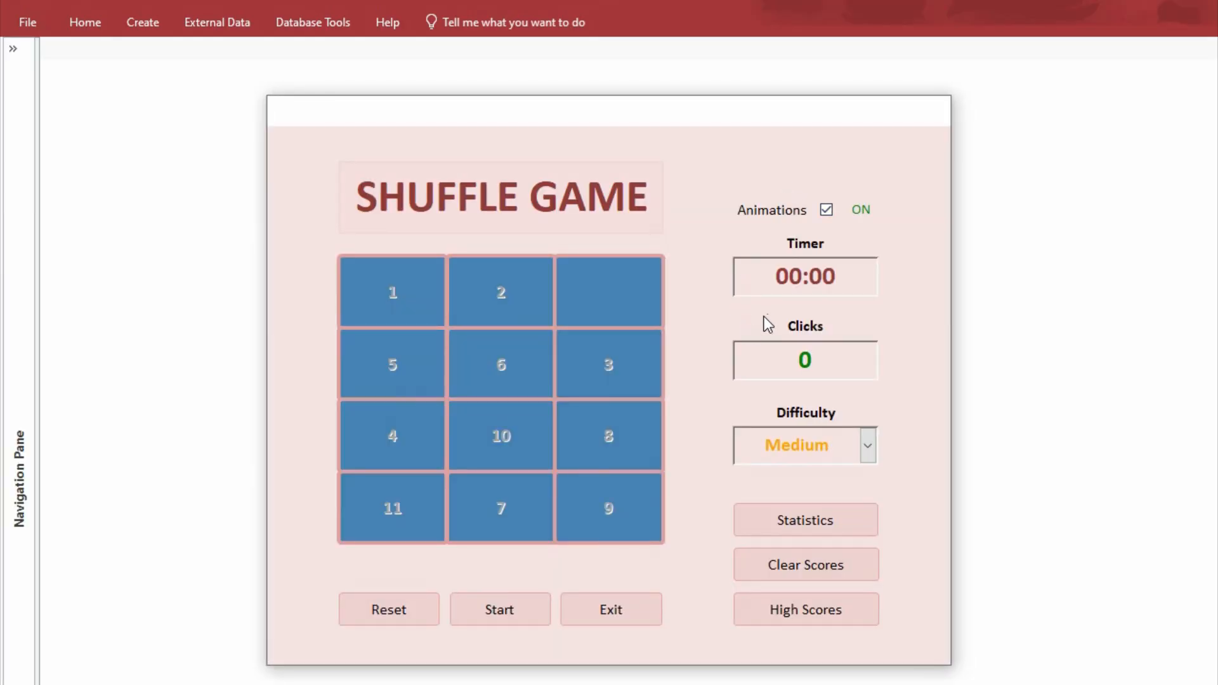
pyautogui.click(653, 606)
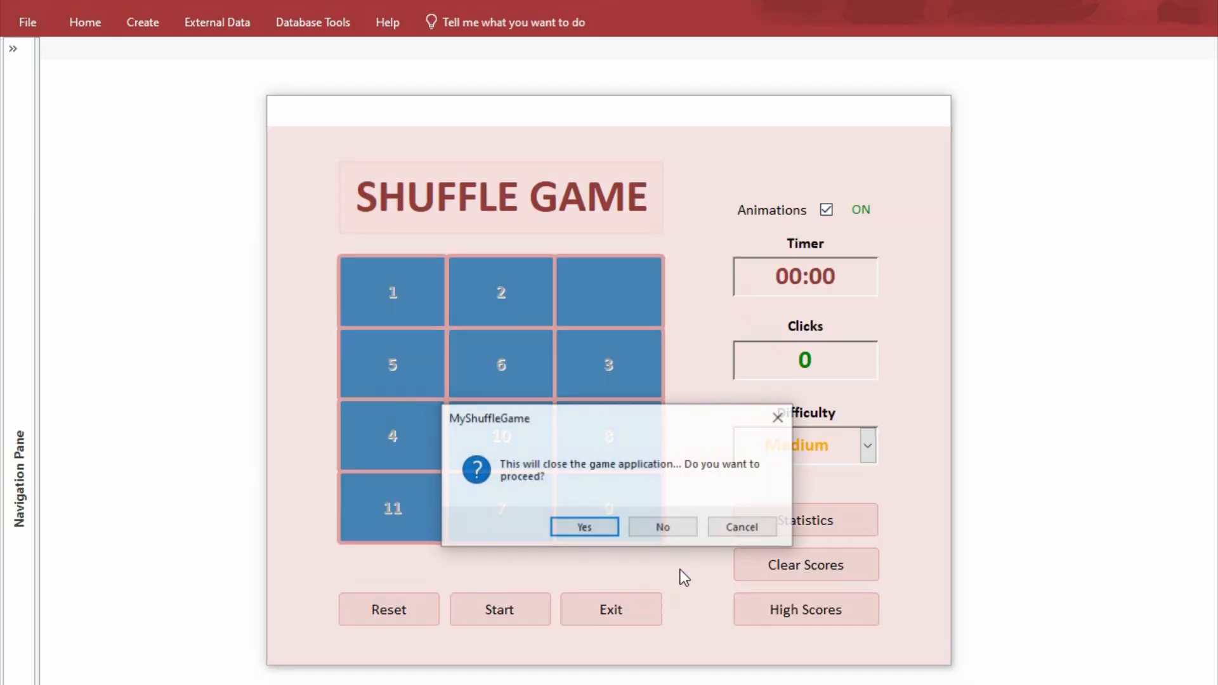
pyautogui.click(584, 528)
pyautogui.doubleClick(810, 189)
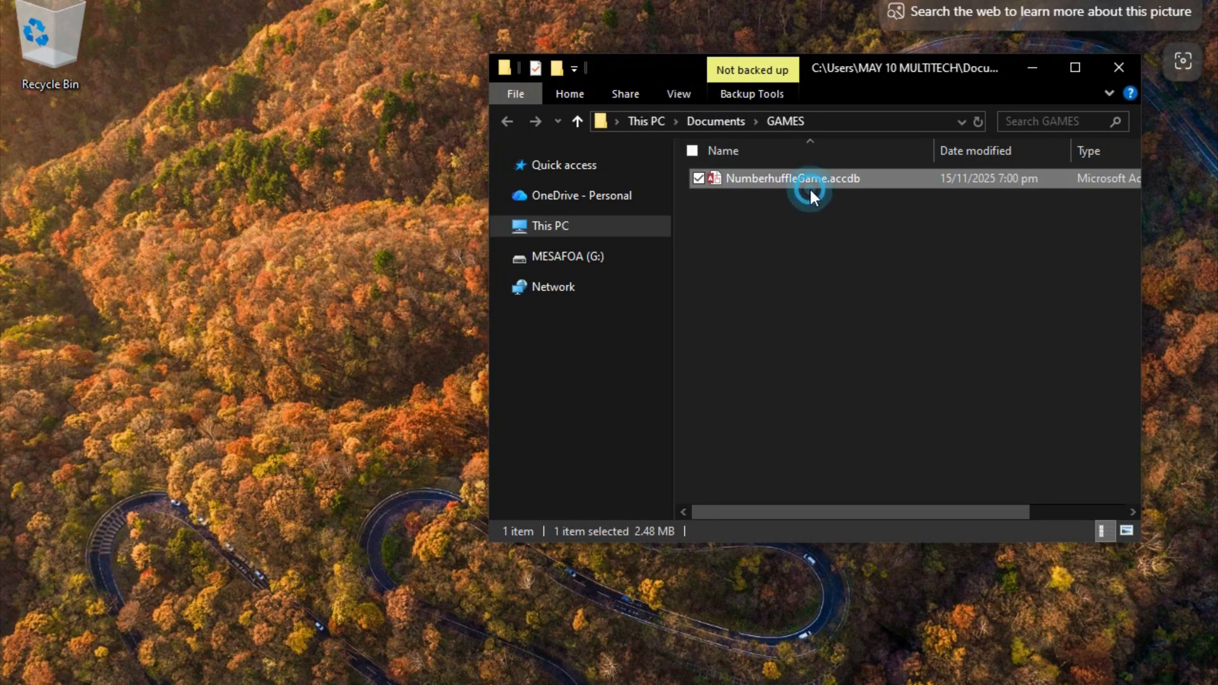
pyautogui.click(809, 188)
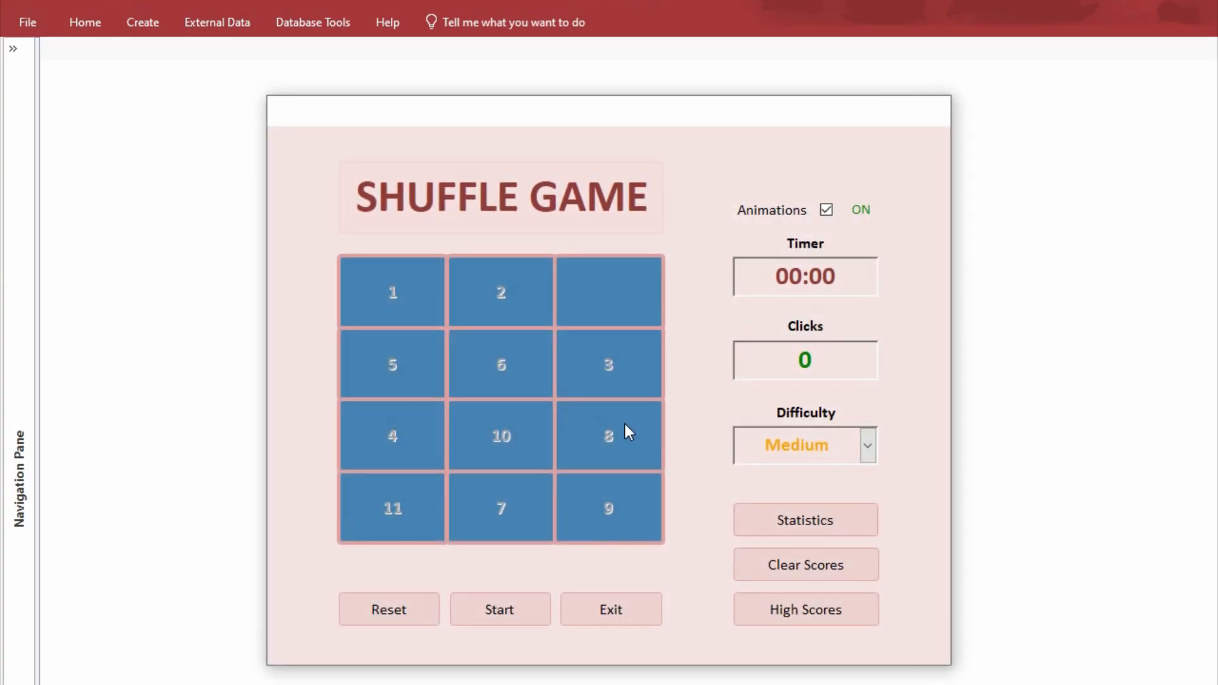
pyautogui.click(612, 605)
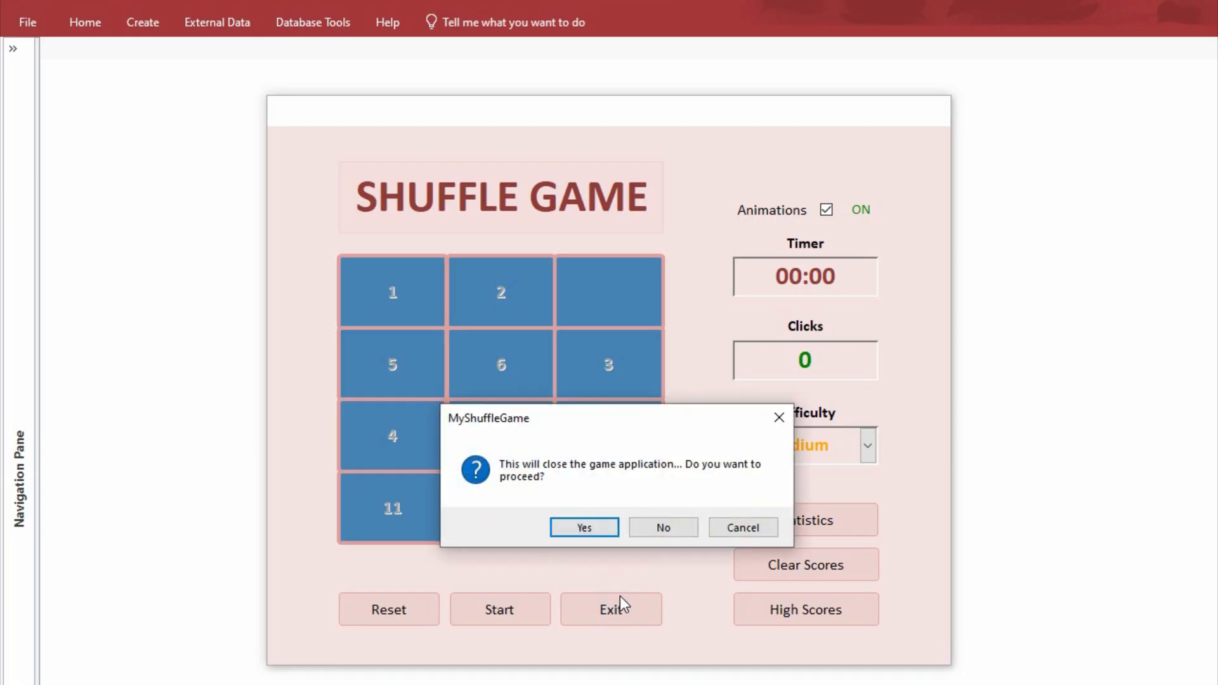
pyautogui.click(602, 528)
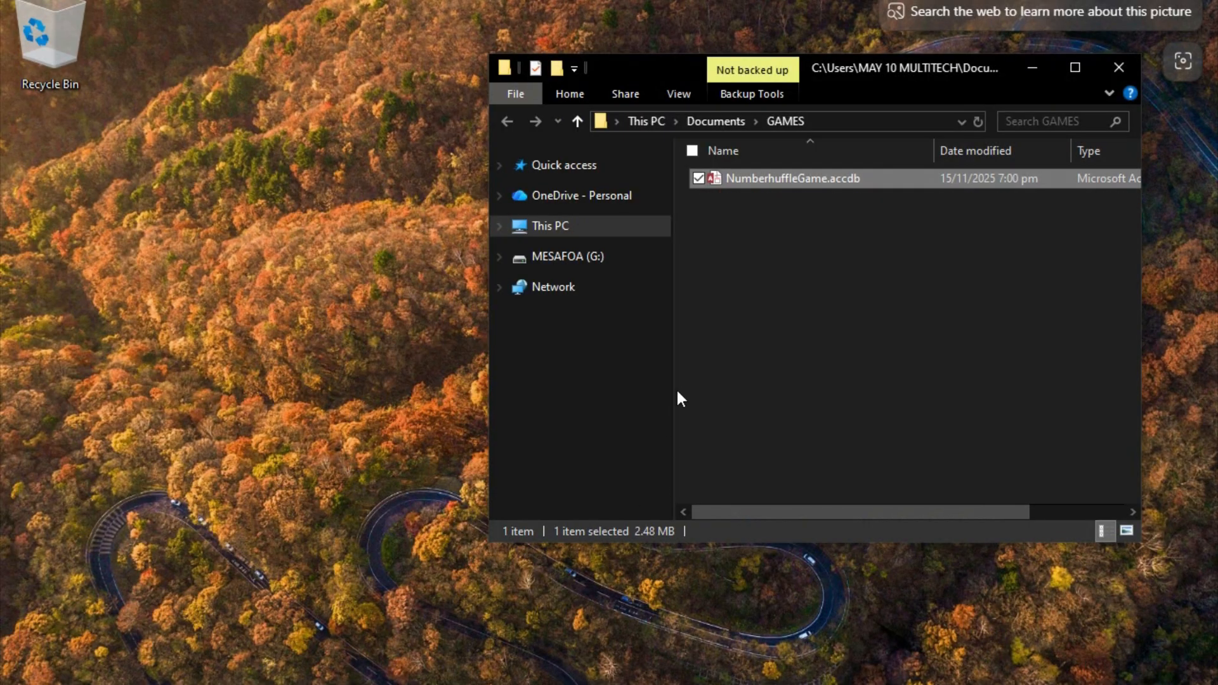
# - Create a desktop shortcut for NumberhuffleGame.accdb, minimize the folder window and move the shortcut toward the middle of the desktop
pyautogui.rightClick(768, 180)
pyautogui.moveTo(828, 481)
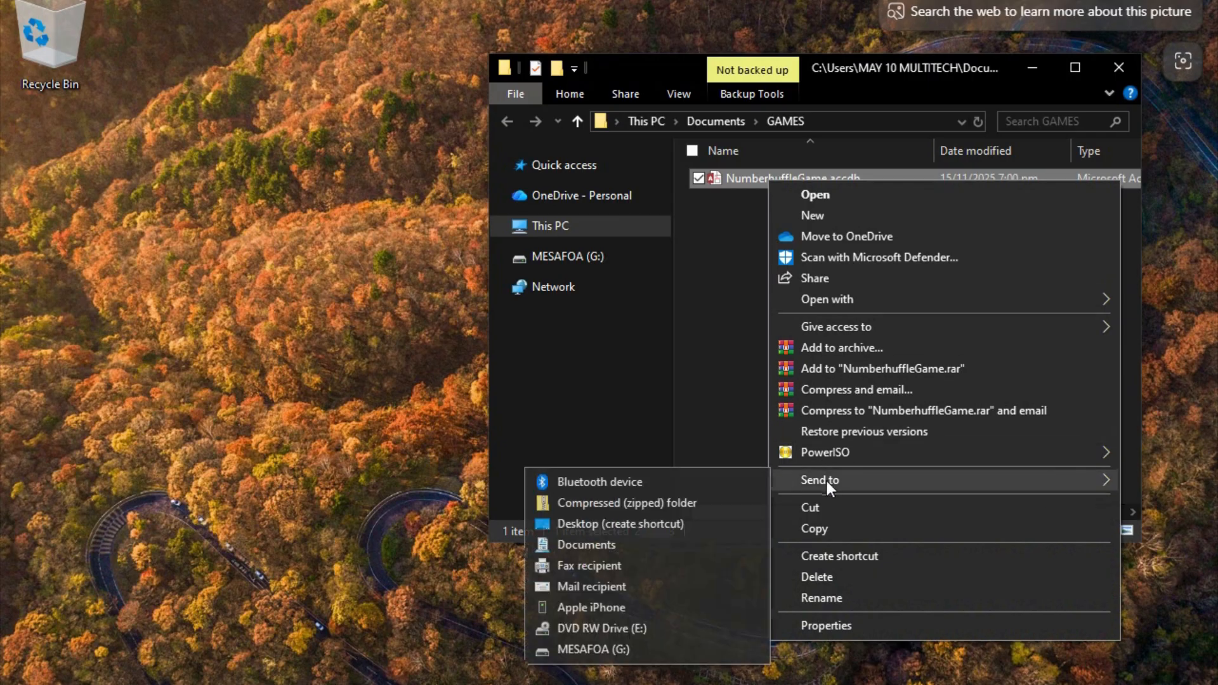
pyautogui.click(603, 524)
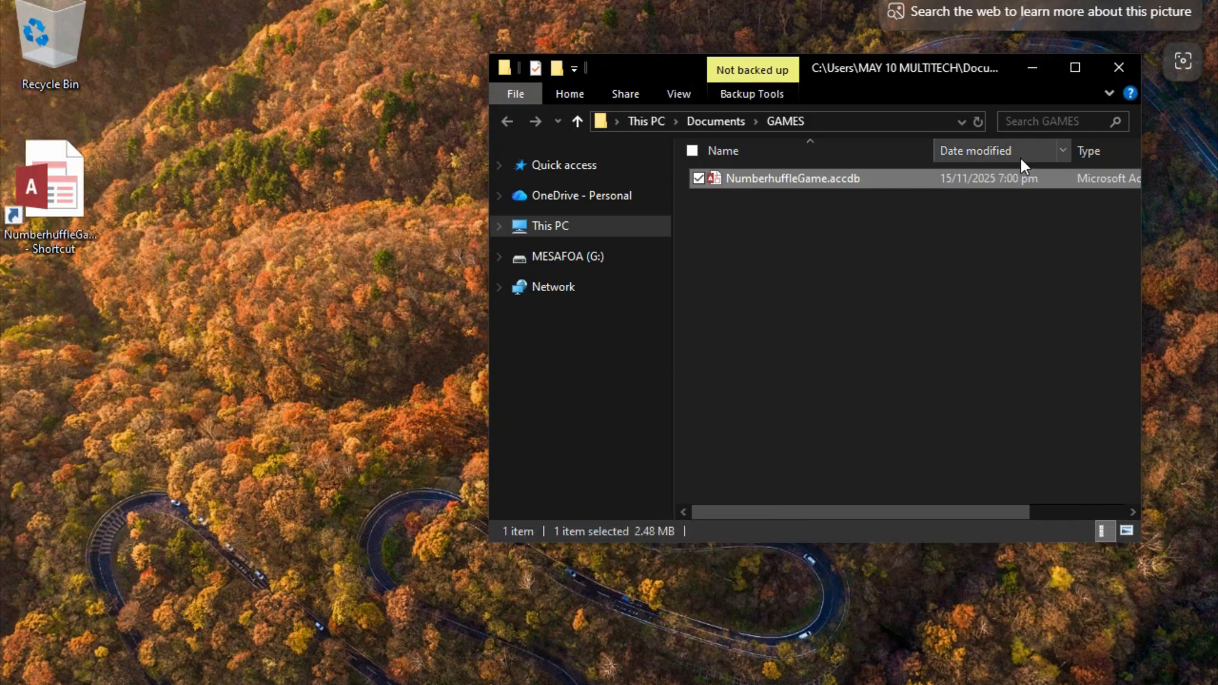
pyautogui.click(1030, 68)
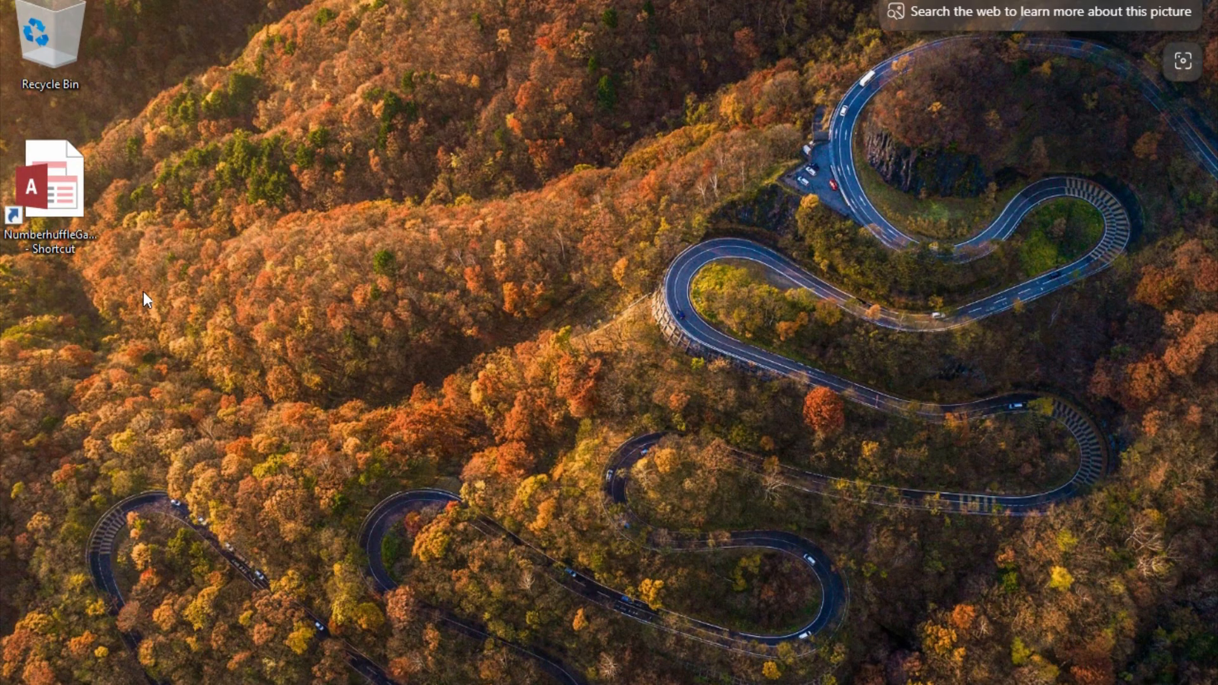
pyautogui.moveTo(70, 182); pyautogui.dragTo(589, 222)
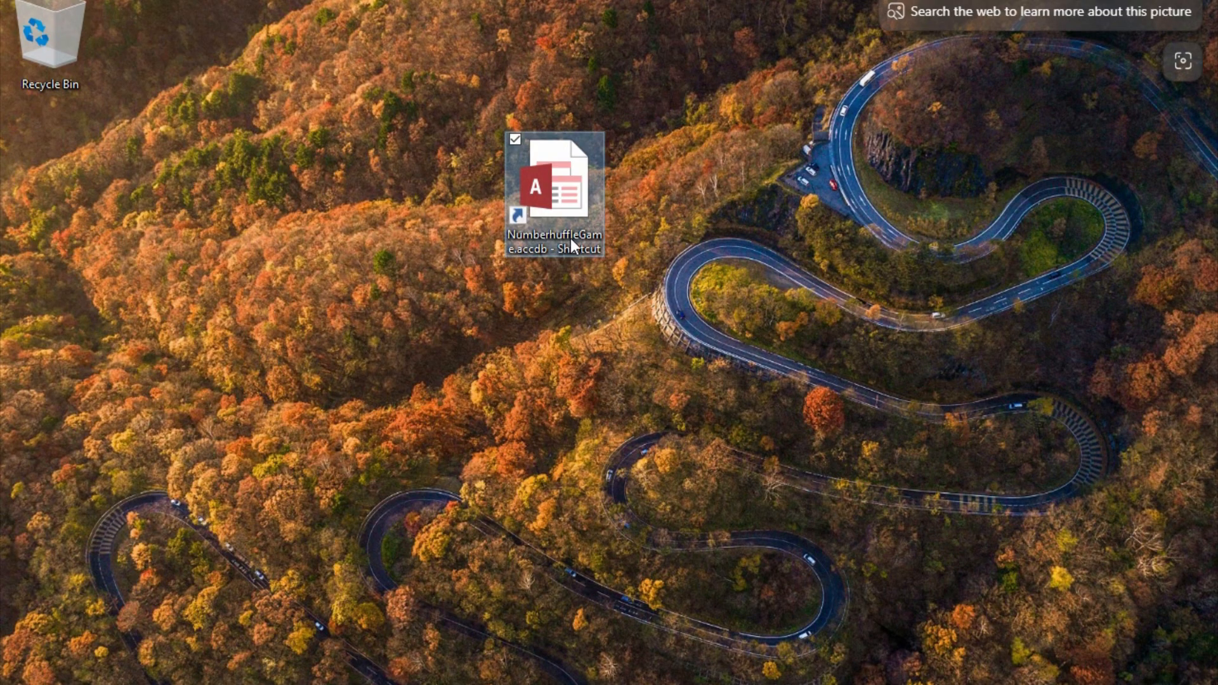
# - Set the NumberhuffleGame shortcut to run Minimized and save its properties
pyautogui.rightClick(568, 239)
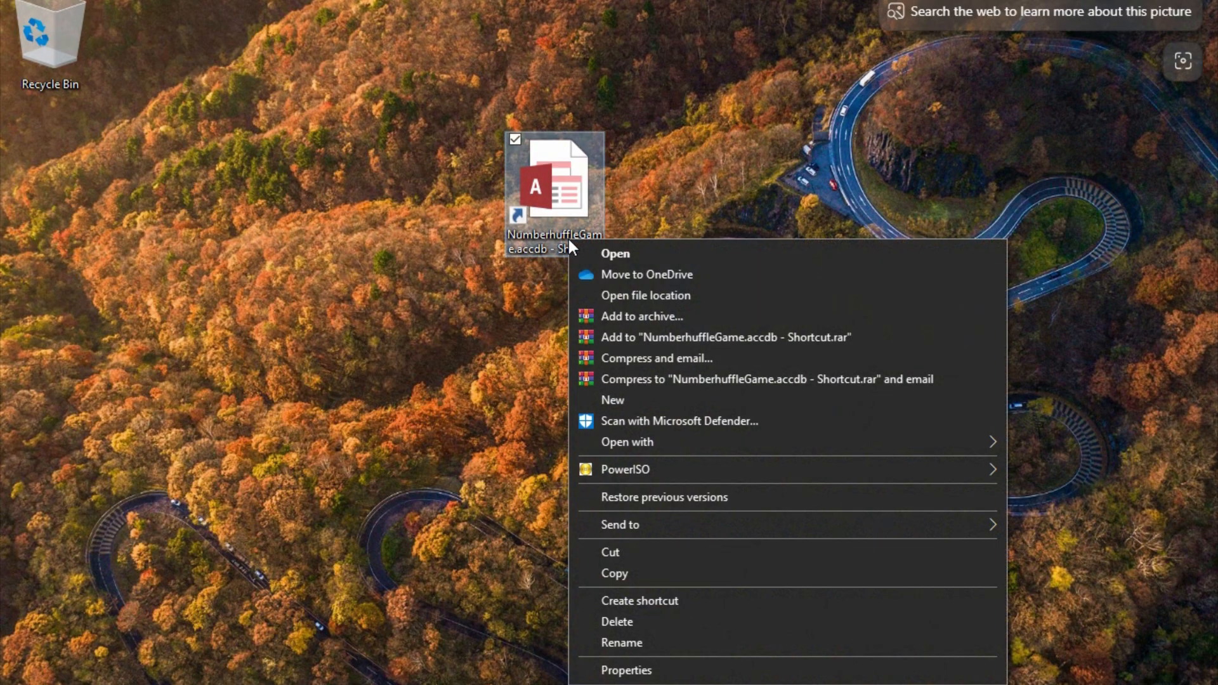
pyautogui.click(667, 671)
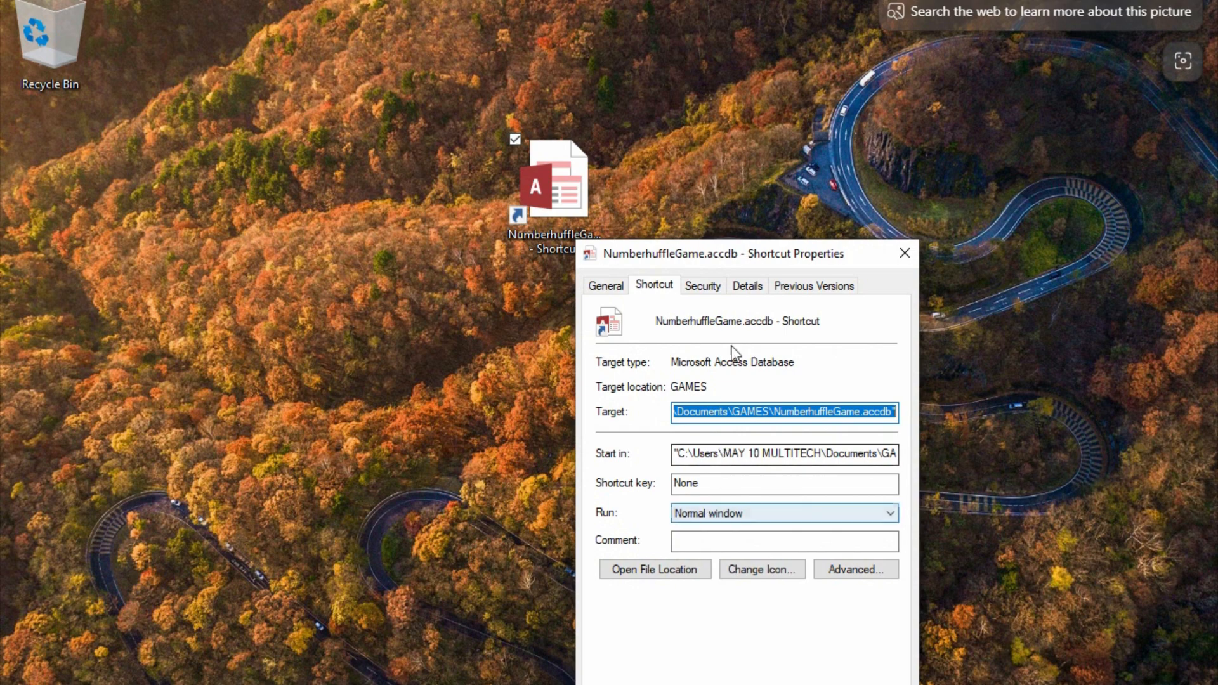
pyautogui.moveTo(749, 254); pyautogui.dragTo(732, 33)
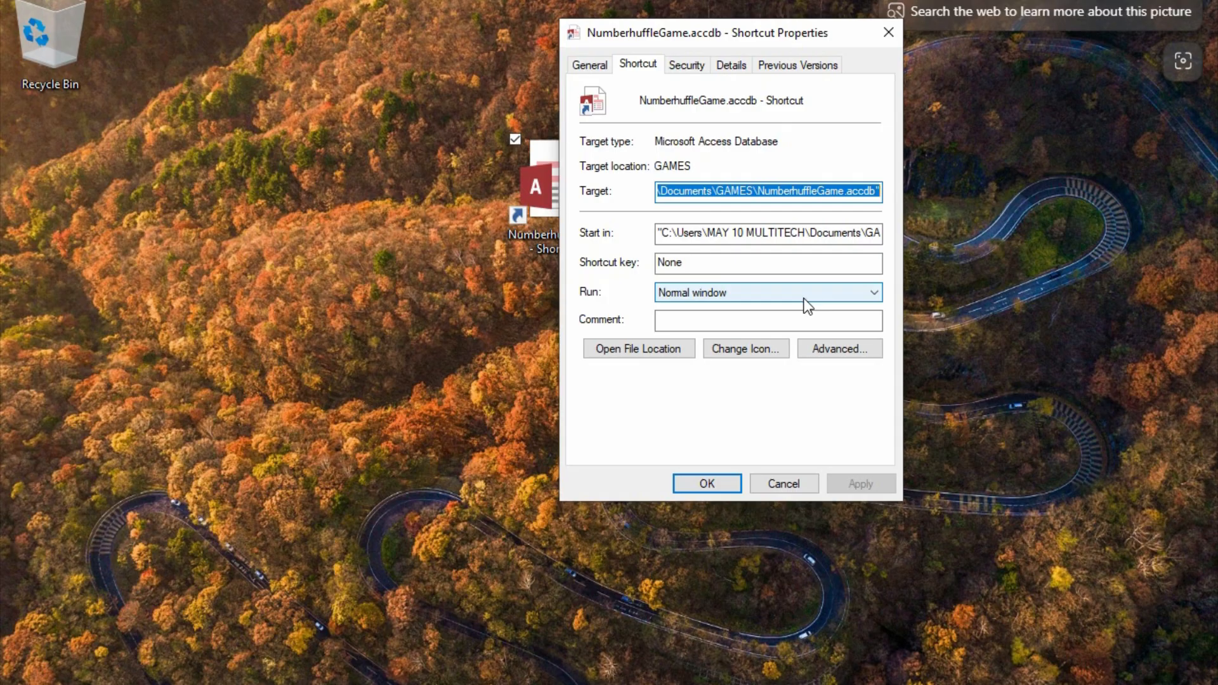
pyautogui.click(854, 295)
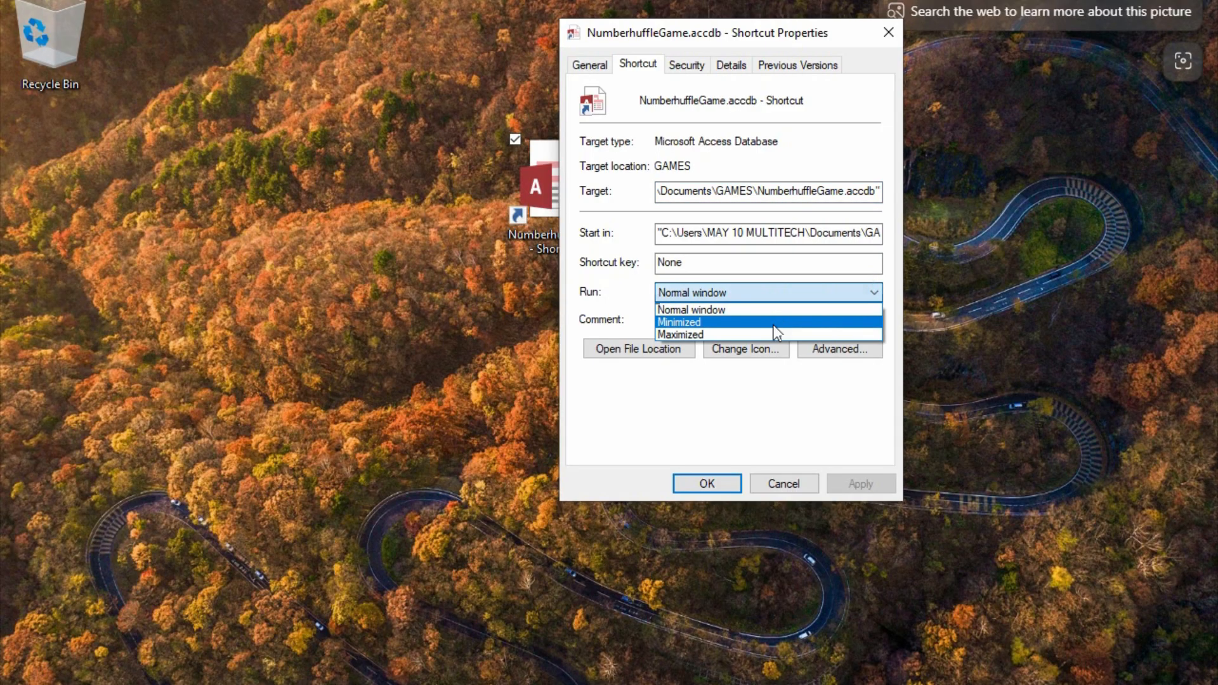
pyautogui.click(720, 326)
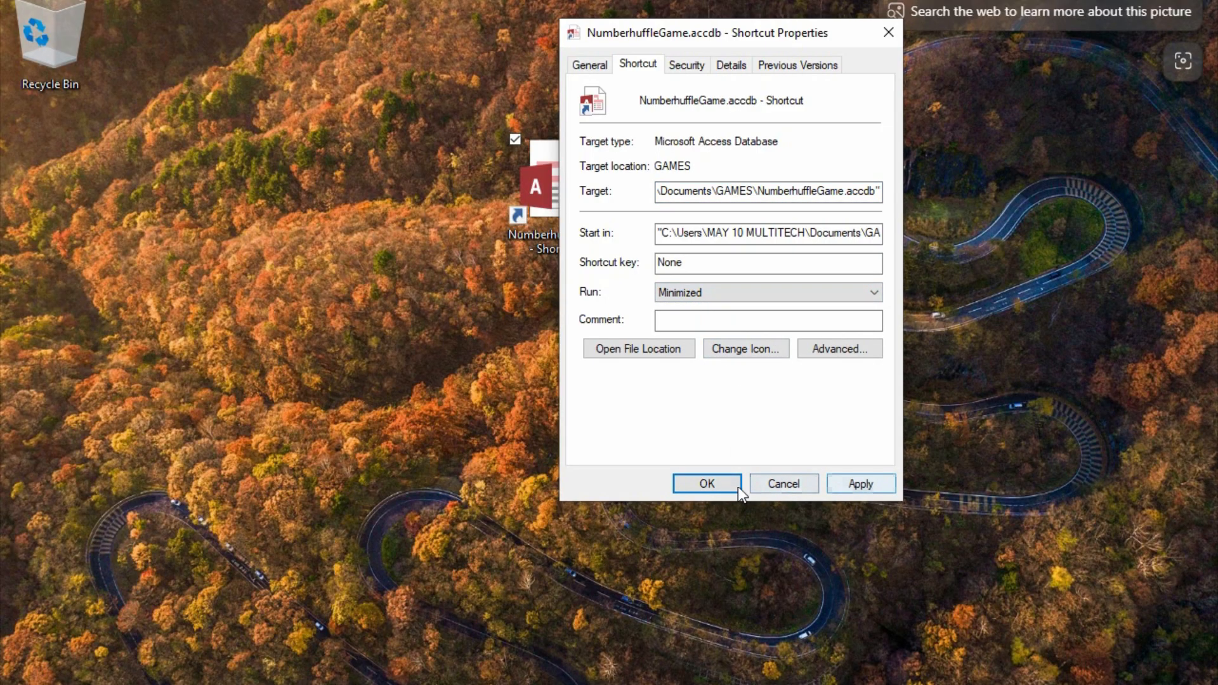
pyautogui.click(858, 483)
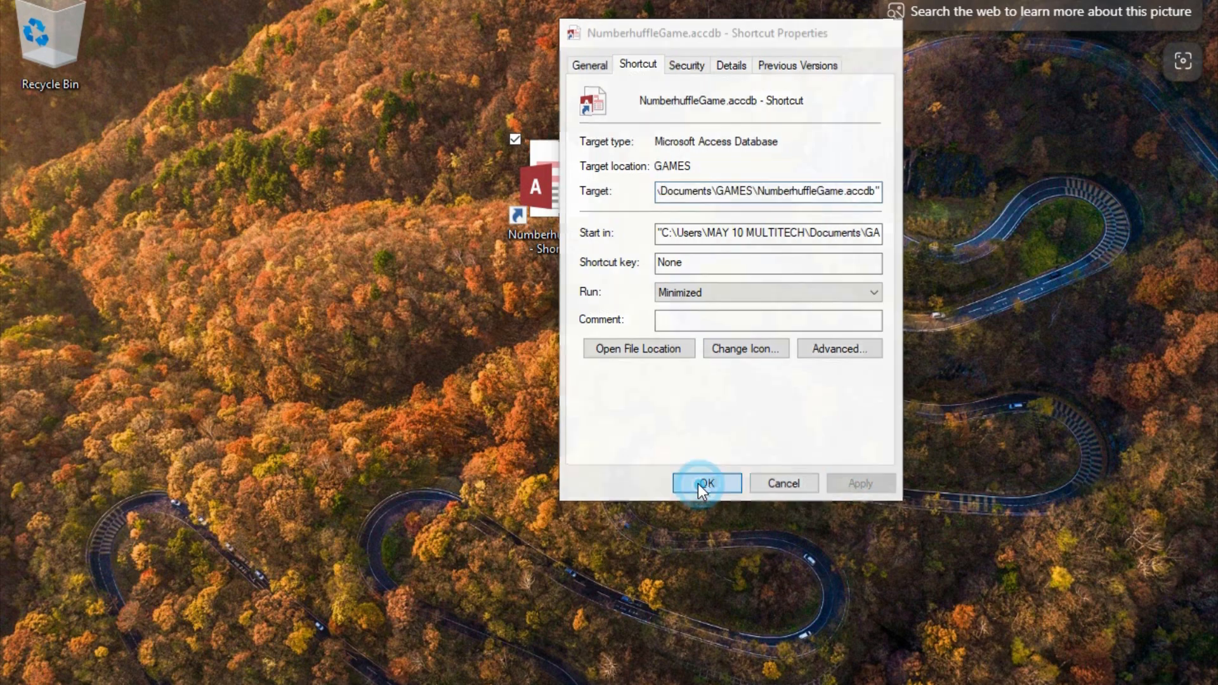
pyautogui.click(698, 484)
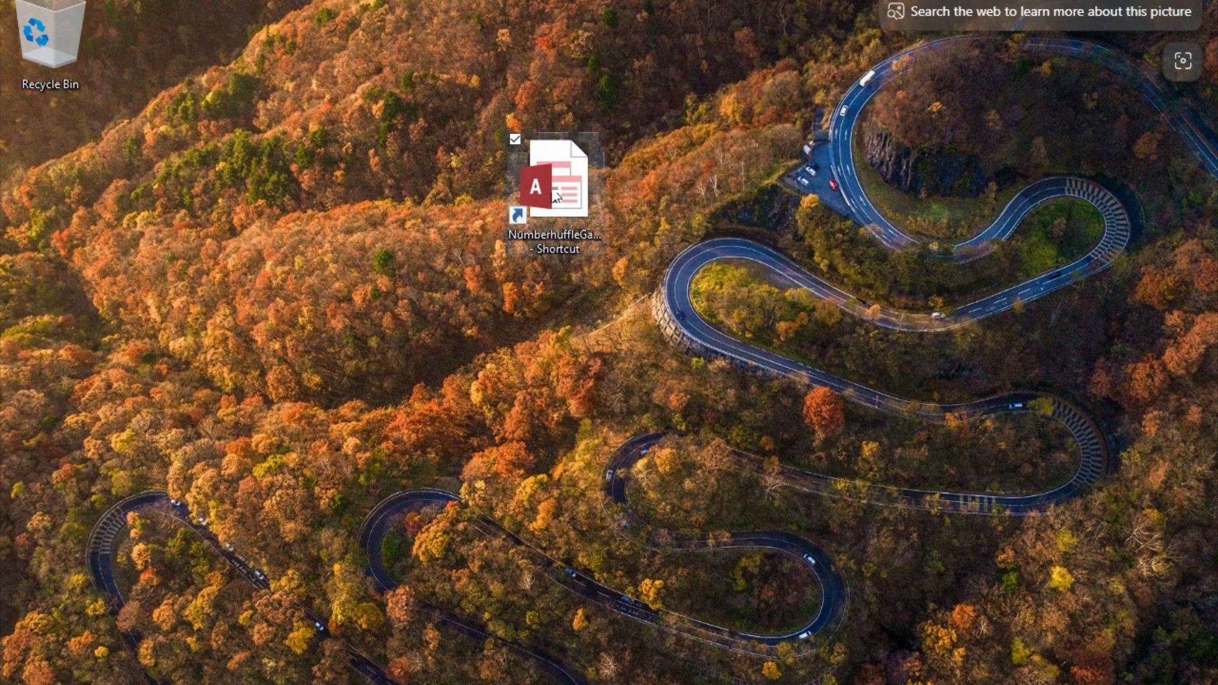
# - Launch the shuffle game from its desktop shortcut, move its window slightly up, and exit the game
pyautogui.doubleClick(536, 173)
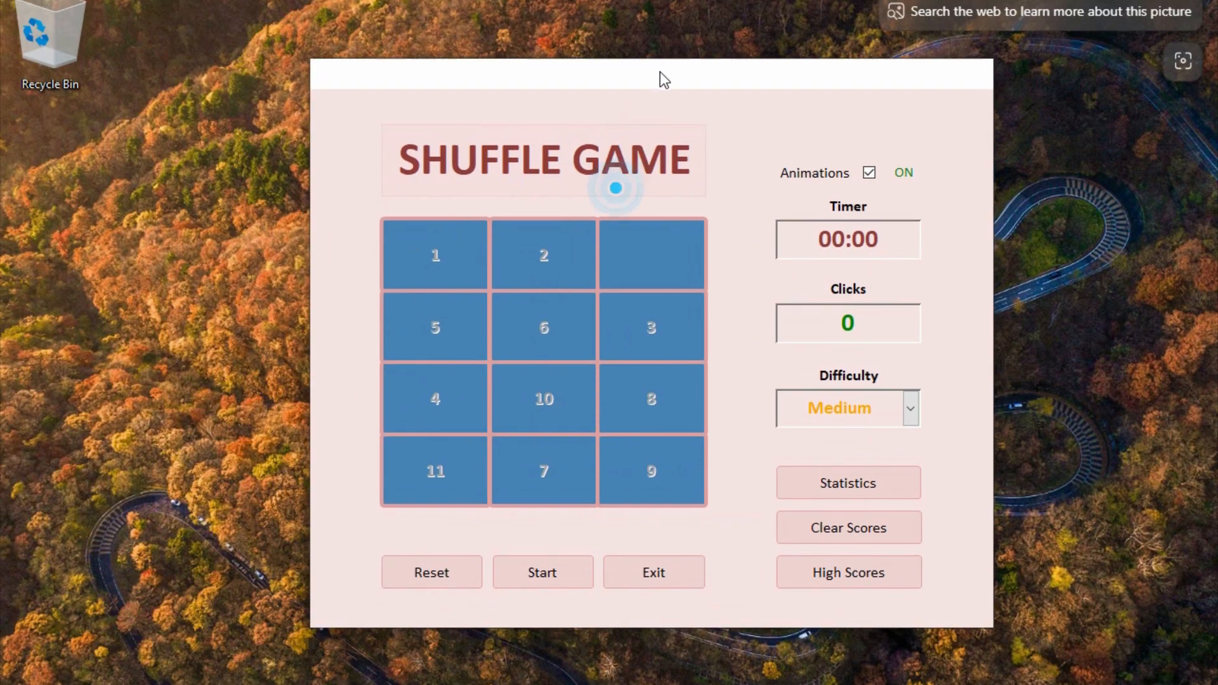
pyautogui.moveTo(664, 79); pyautogui.dragTo(665, 39)
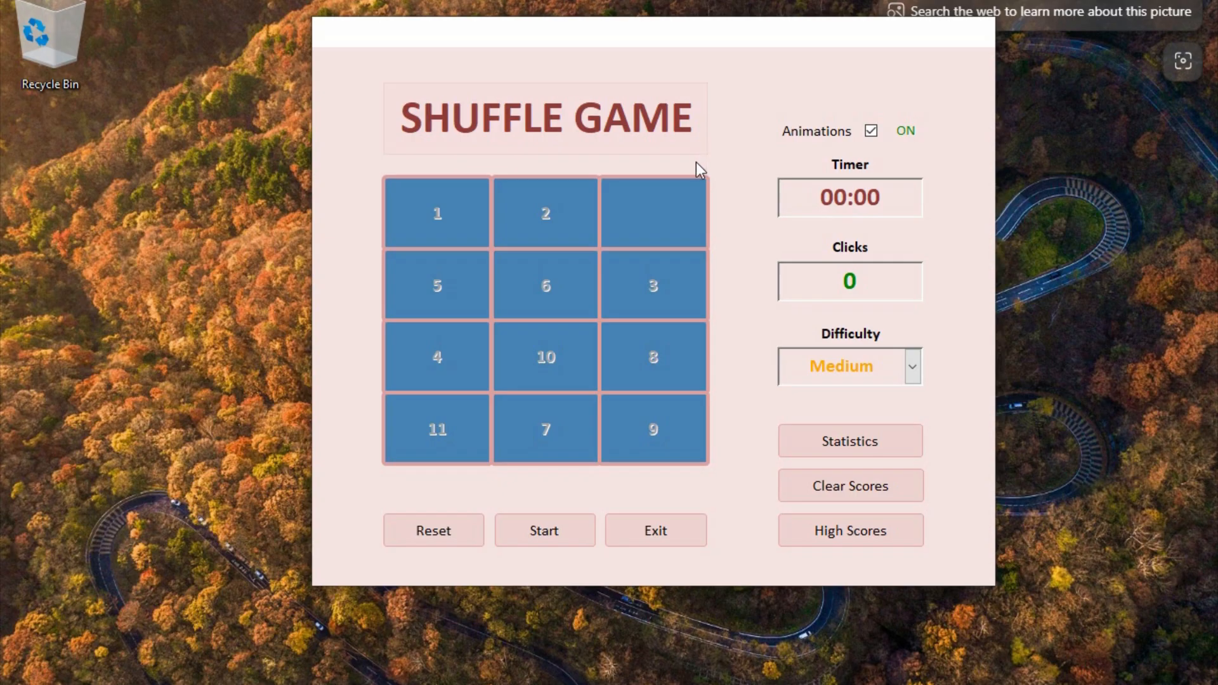
pyautogui.click(573, 534)
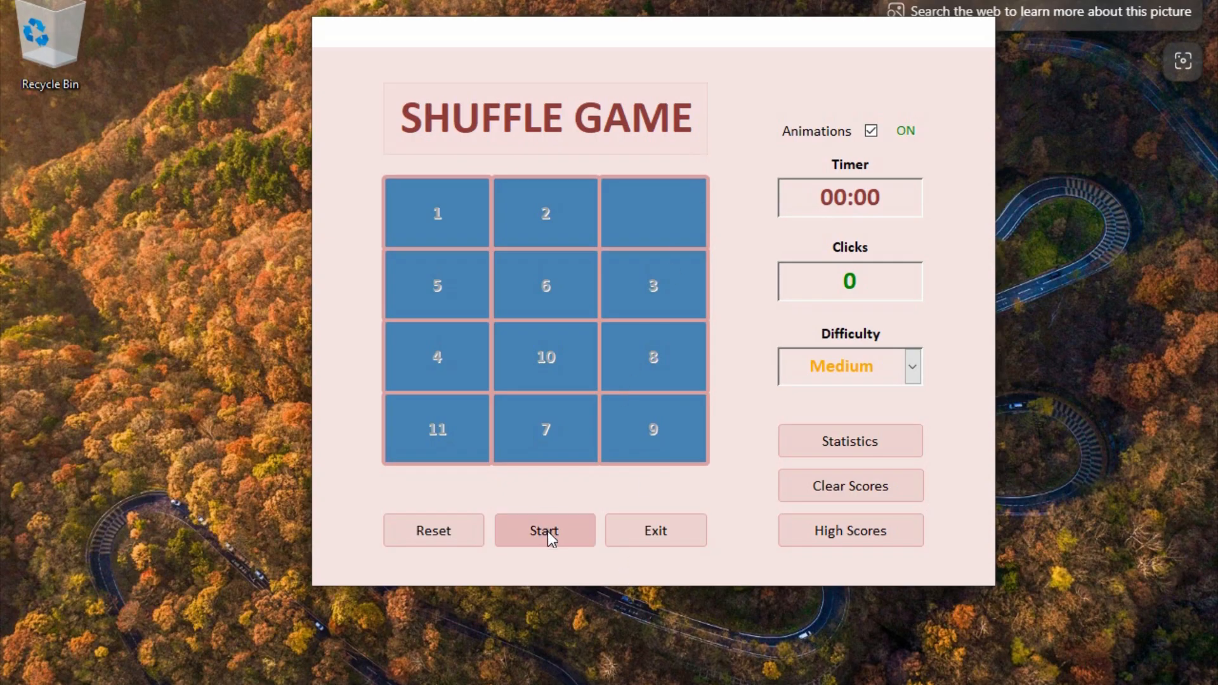
pyautogui.click(678, 535)
pyautogui.click(613, 528)
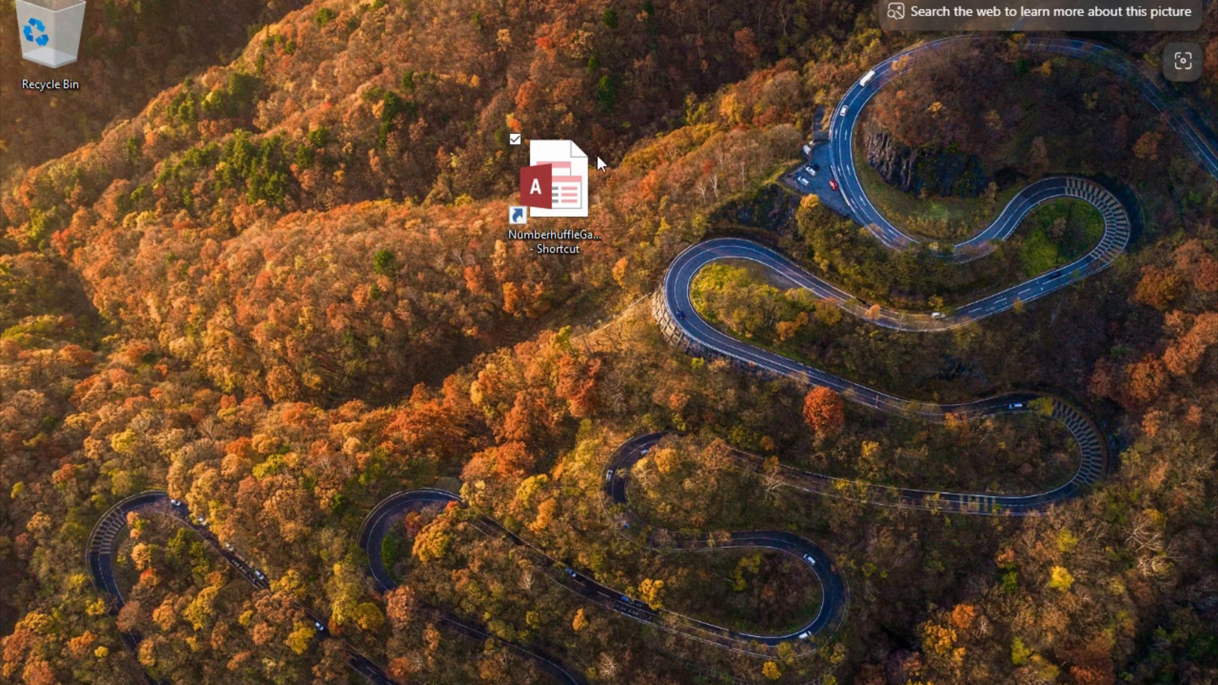
# - Open DoWithMe School.accdb from the G:\DoWithMe School folder and close the database at its login form
pyautogui.click(485, 684)
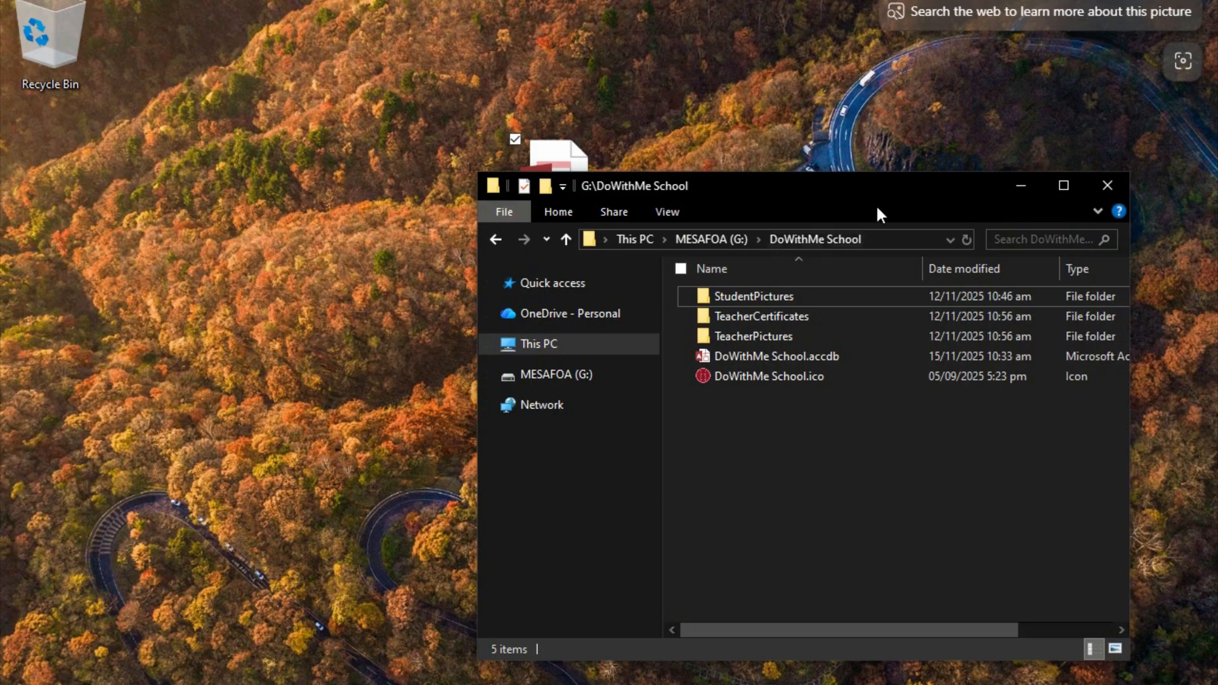
pyautogui.moveTo(873, 173); pyautogui.dragTo(835, 127)
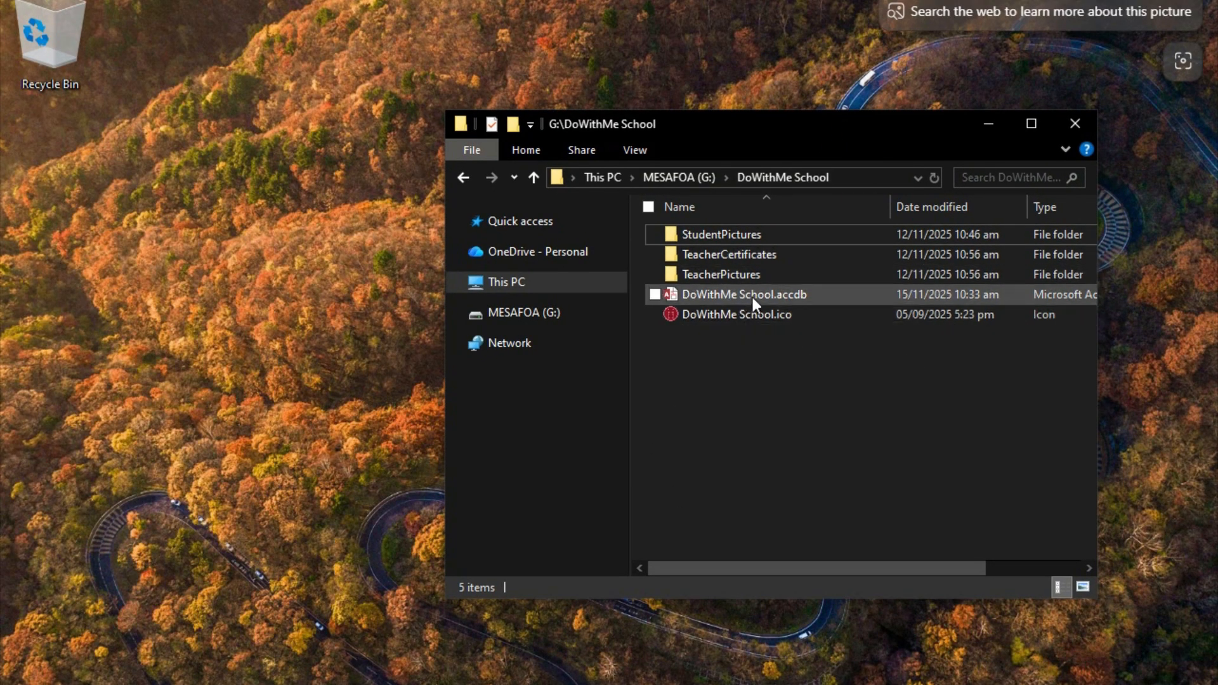
pyautogui.doubleClick(802, 295)
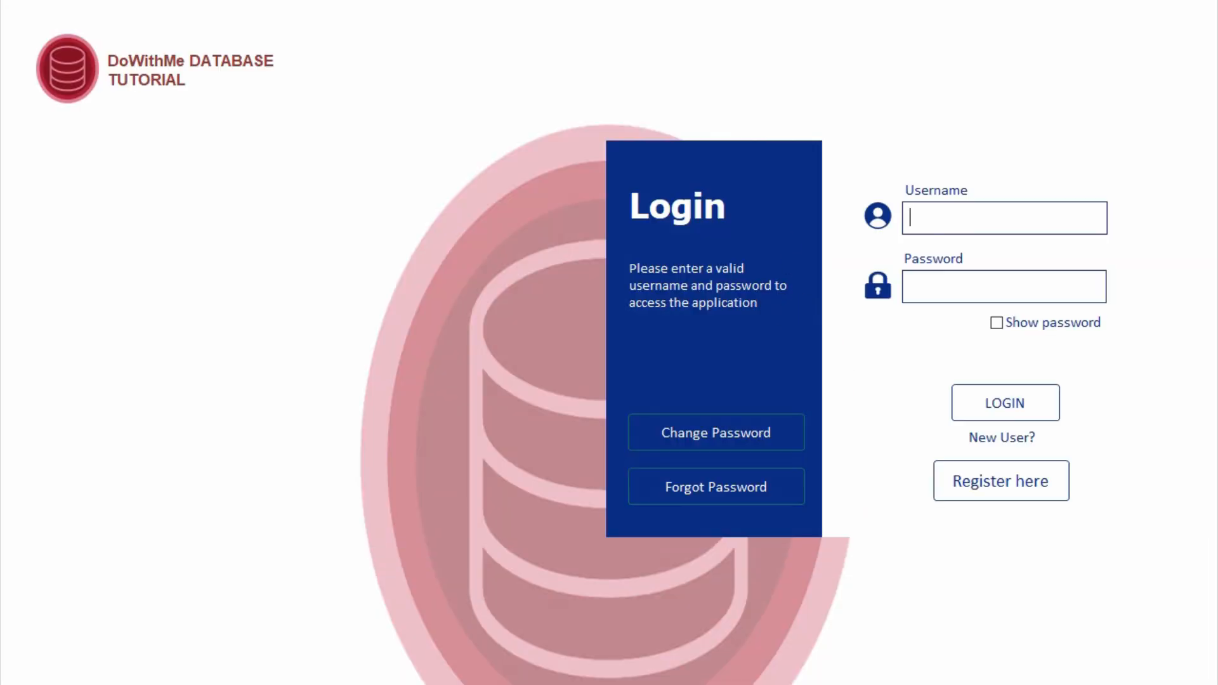
pyautogui.click(1208, 1)
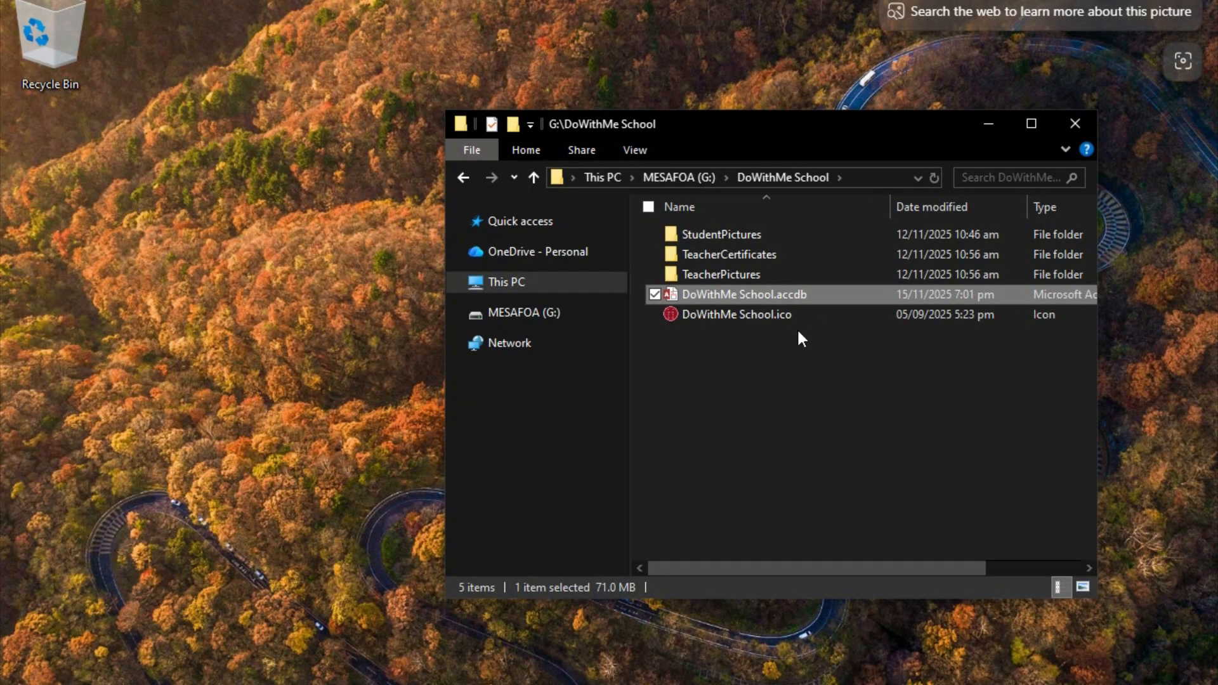
# - Create a desktop shortcut for DoWithMe School.accdb and minimize the folder window
pyautogui.rightClick(753, 294)
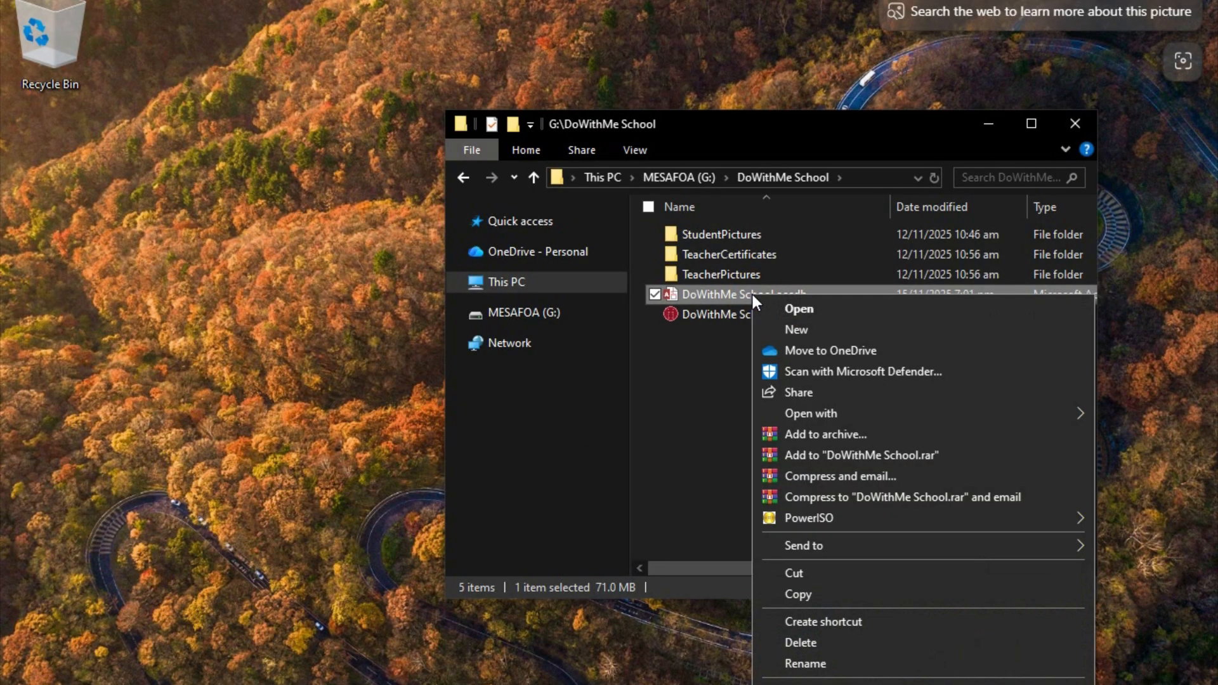
pyautogui.moveTo(866, 545)
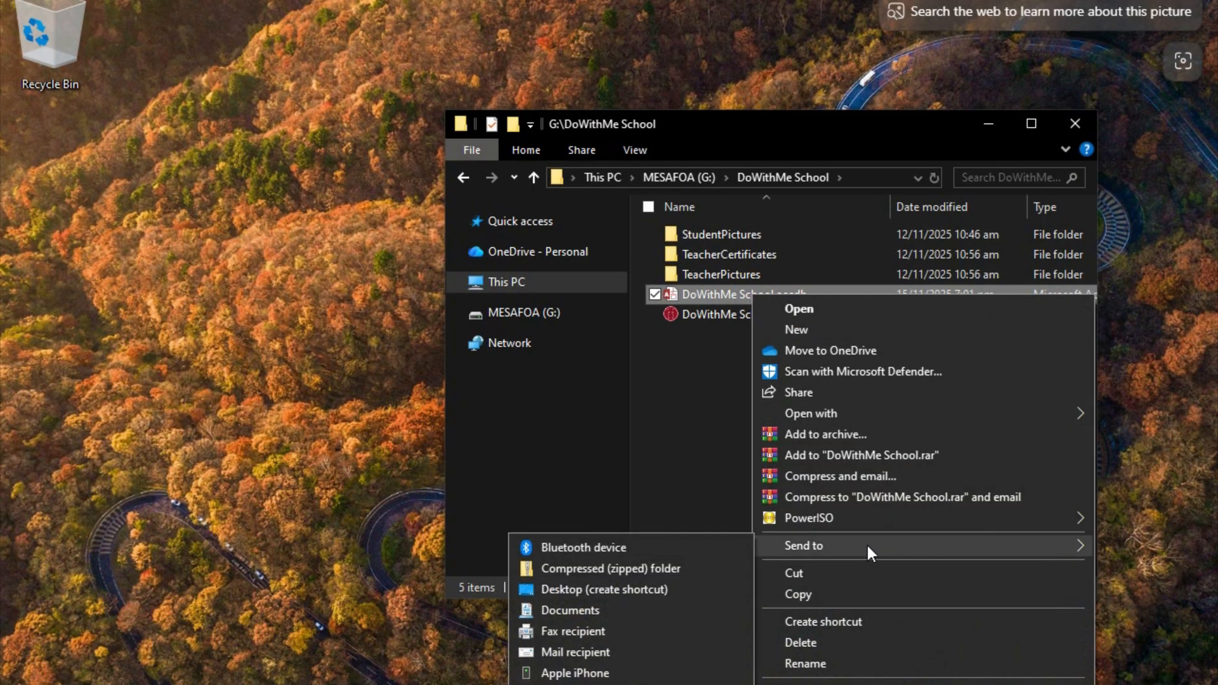
pyautogui.click(596, 587)
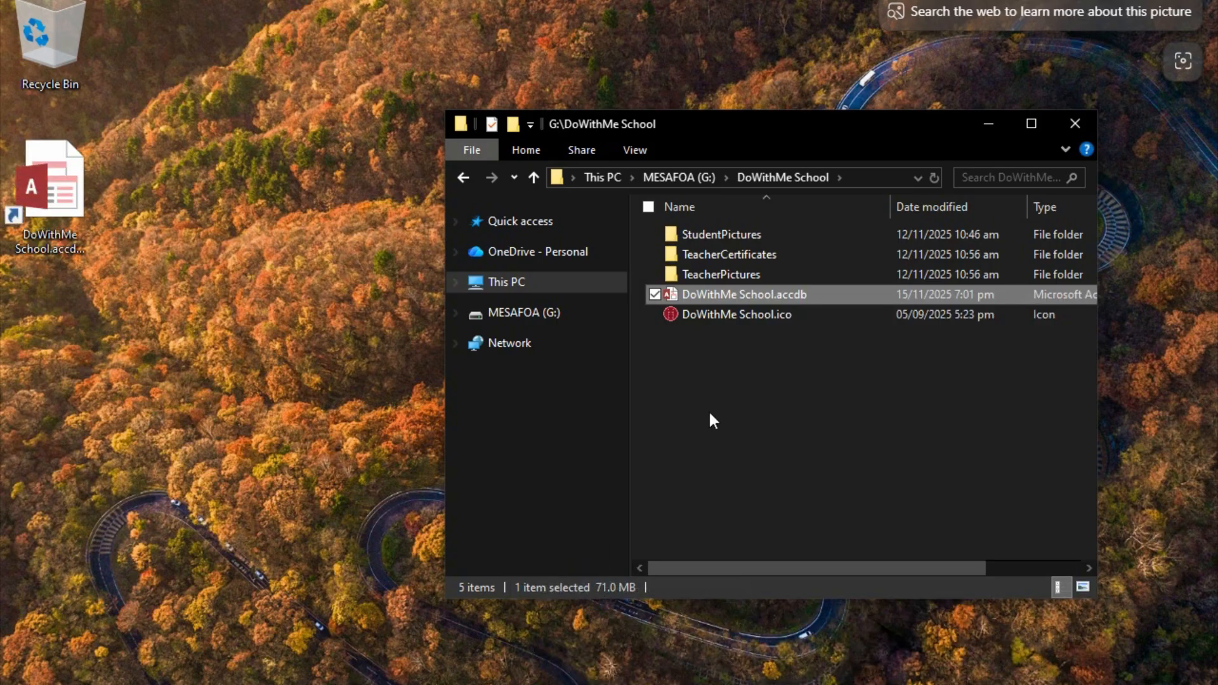
pyautogui.click(986, 123)
# - Move the DoWithMe School shortcut closer to the game shortcut, launch the database from it and close it
pyautogui.moveTo(73, 215); pyautogui.dragTo(275, 214)
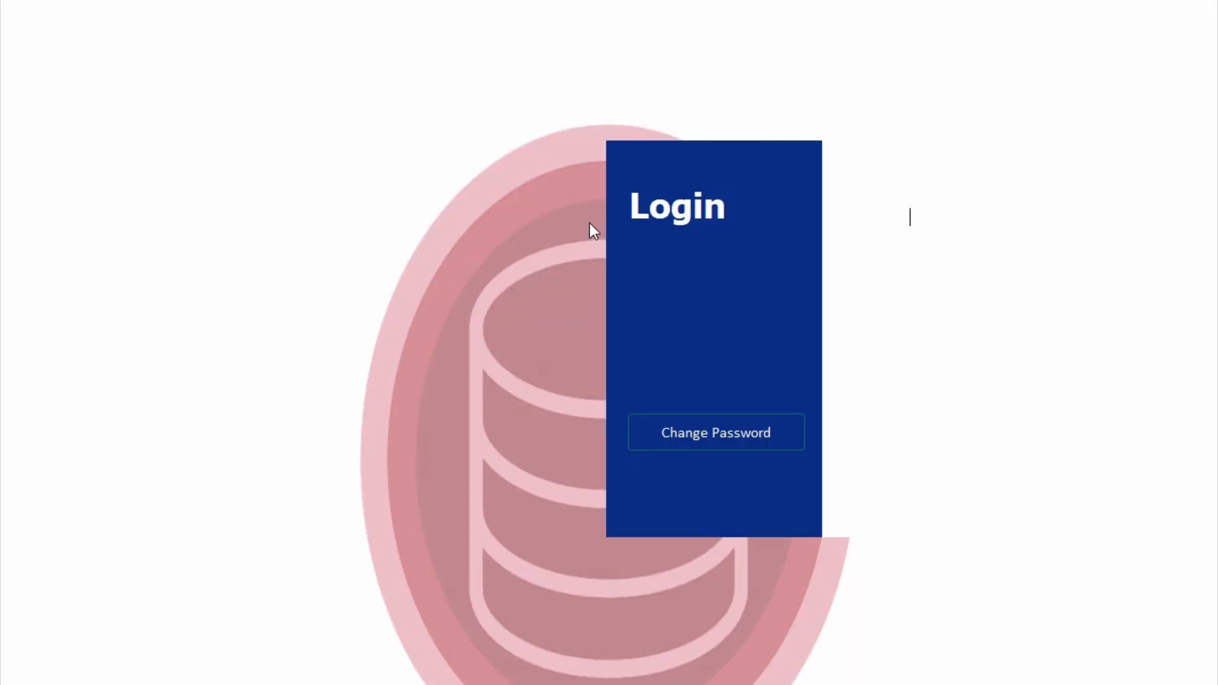
pyautogui.click(1194, 2)
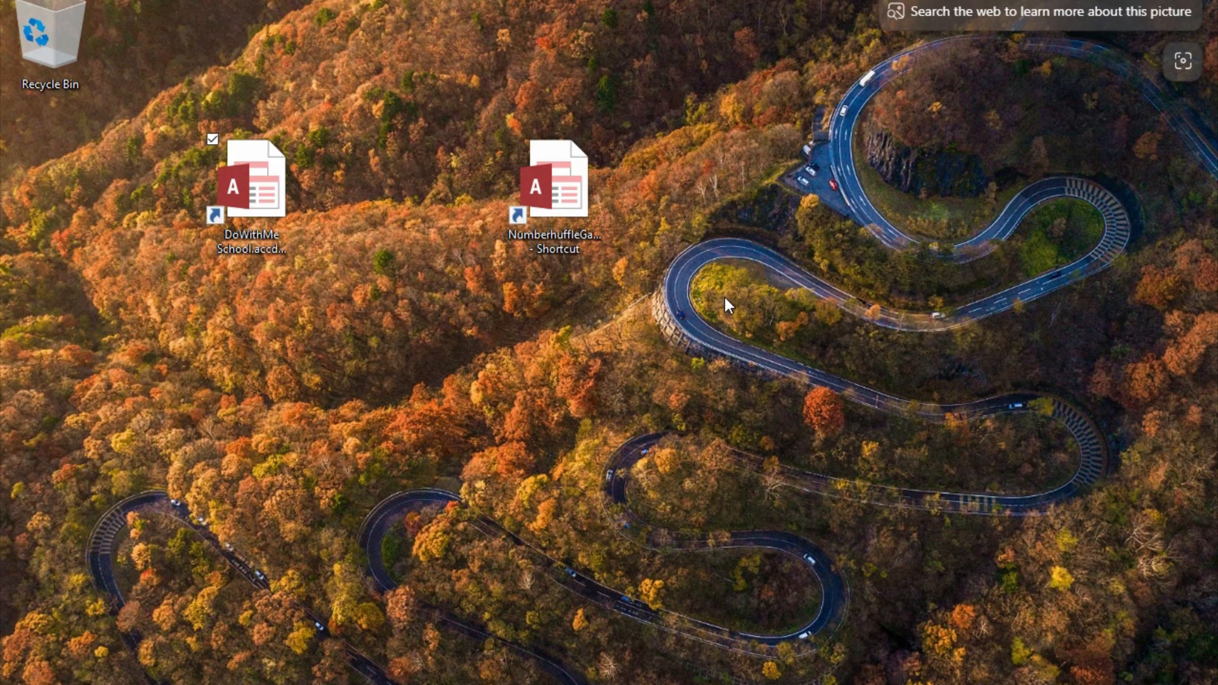
# - Set the DoWithMe School desktop shortcut to run minimized and apply the change
pyautogui.rightClick(231, 220)
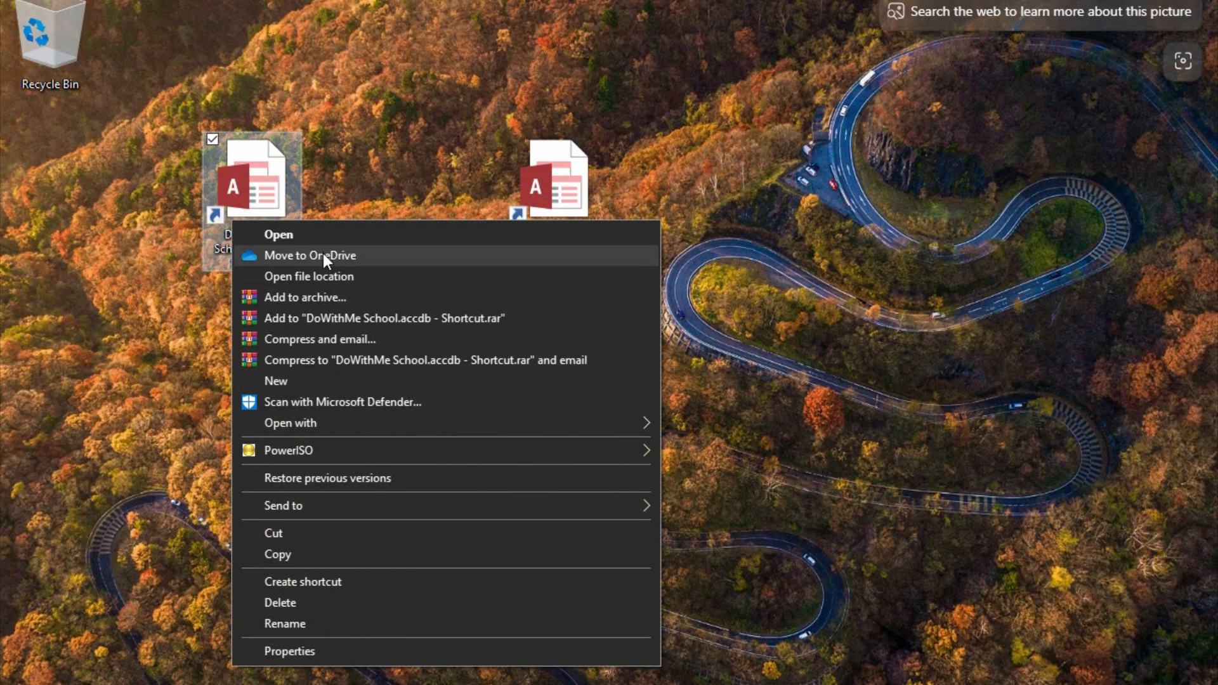
pyautogui.click(349, 651)
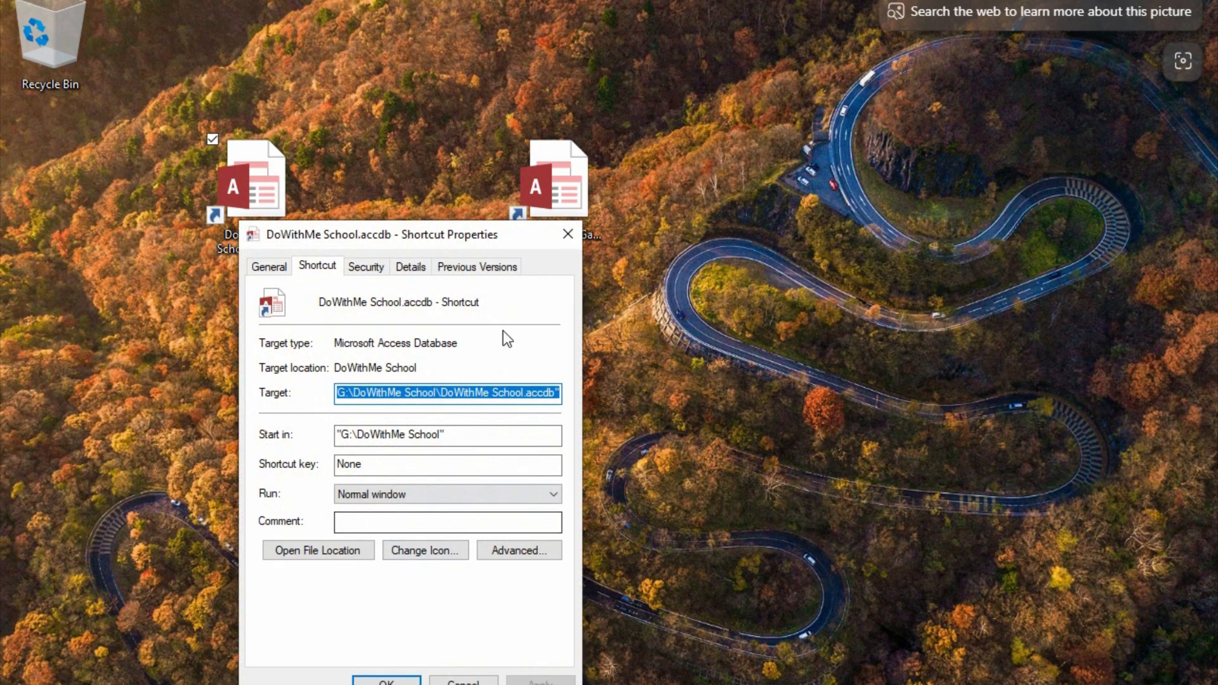
pyautogui.moveTo(444, 236); pyautogui.dragTo(661, 34)
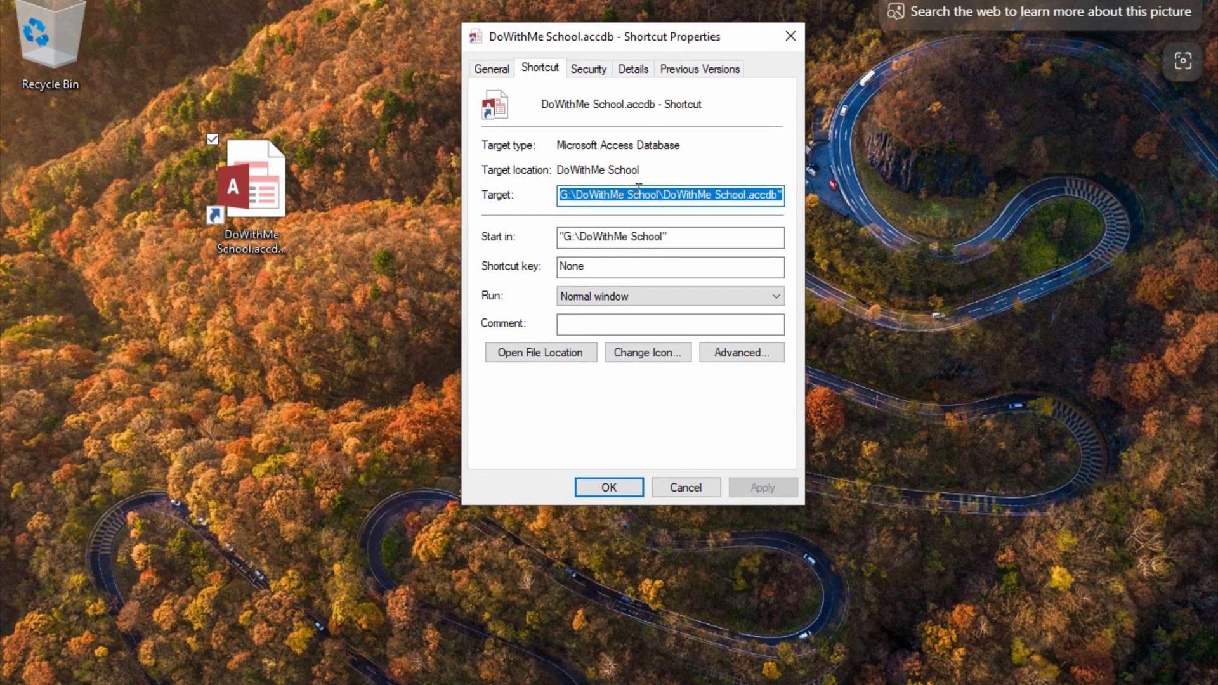
pyautogui.click(637, 297)
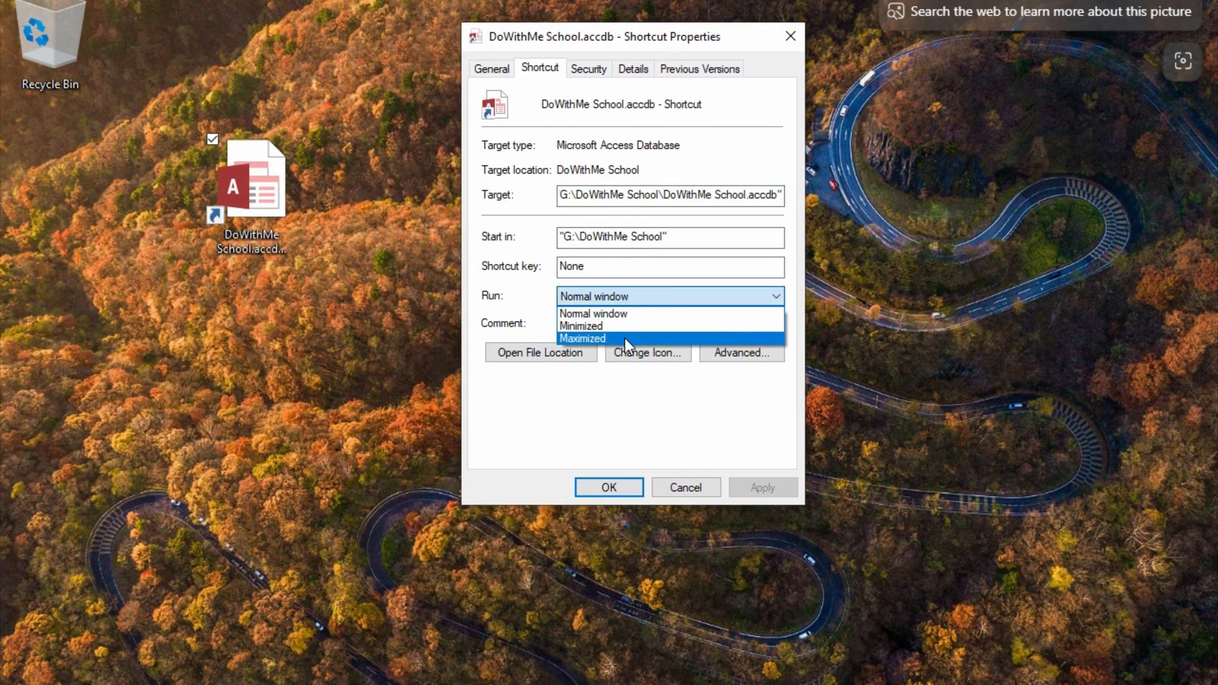
pyautogui.click(619, 326)
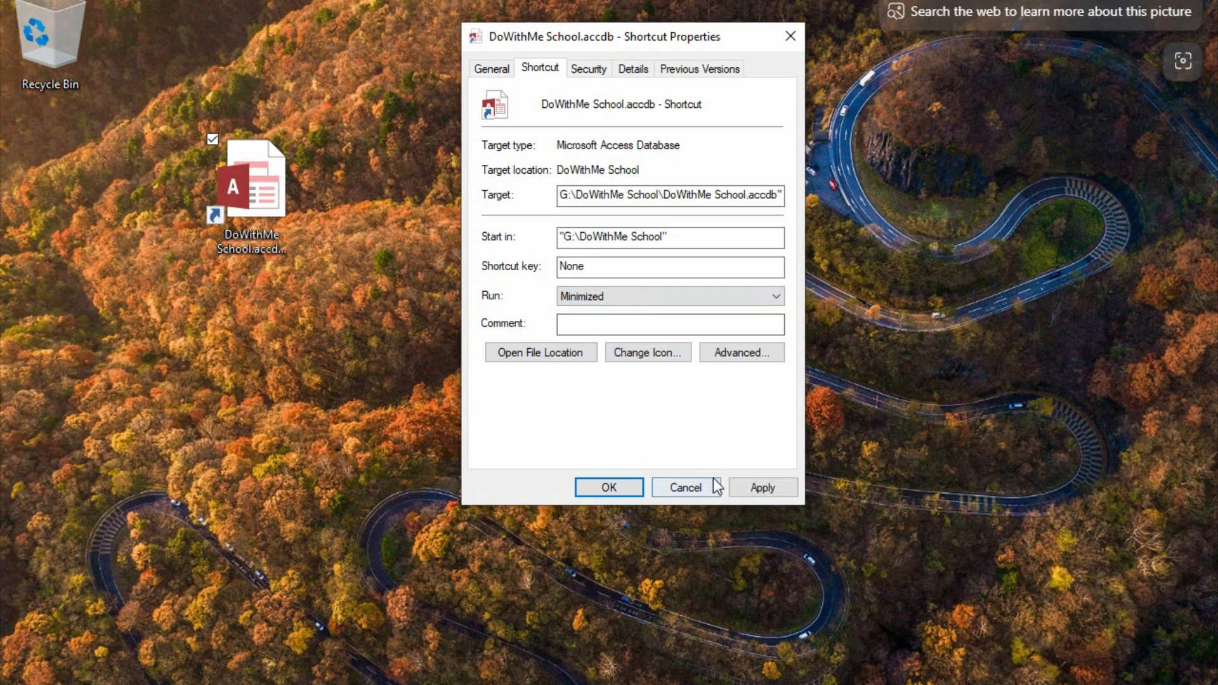
pyautogui.click(746, 482)
pyautogui.click(601, 482)
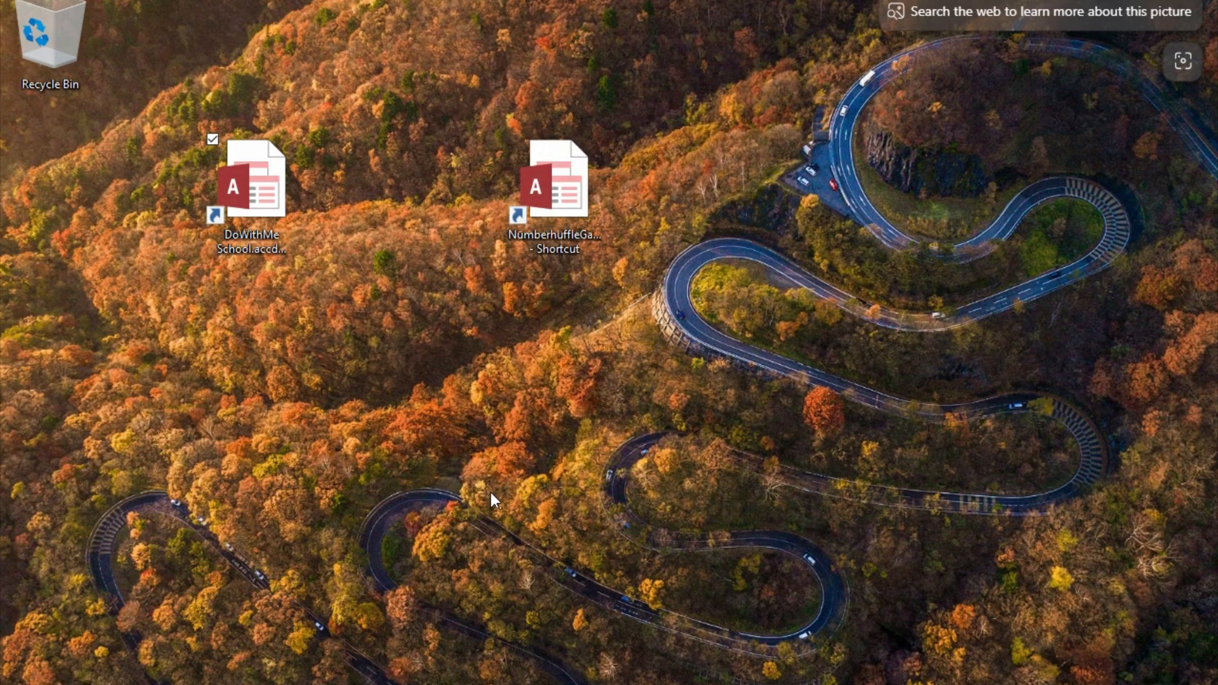
# - Launch the DoWithMe School database from its desktop shortcut, maximize the login form and close it
pyautogui.doubleClick(263, 177)
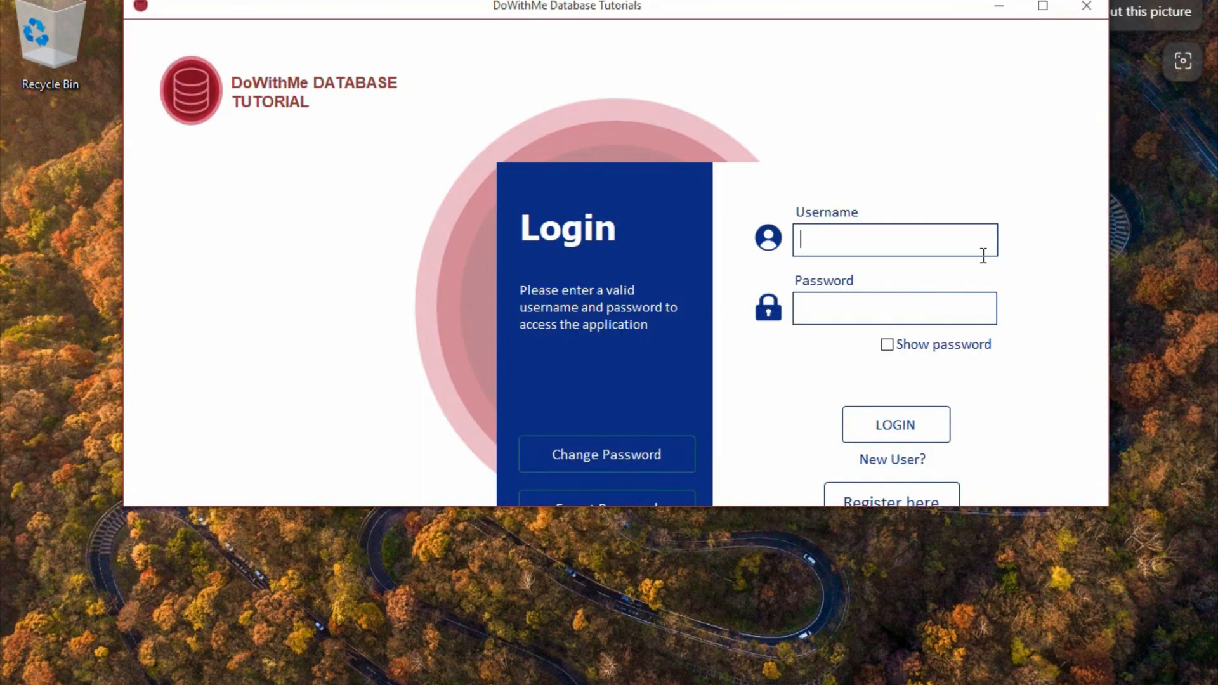
pyautogui.click(1043, 9)
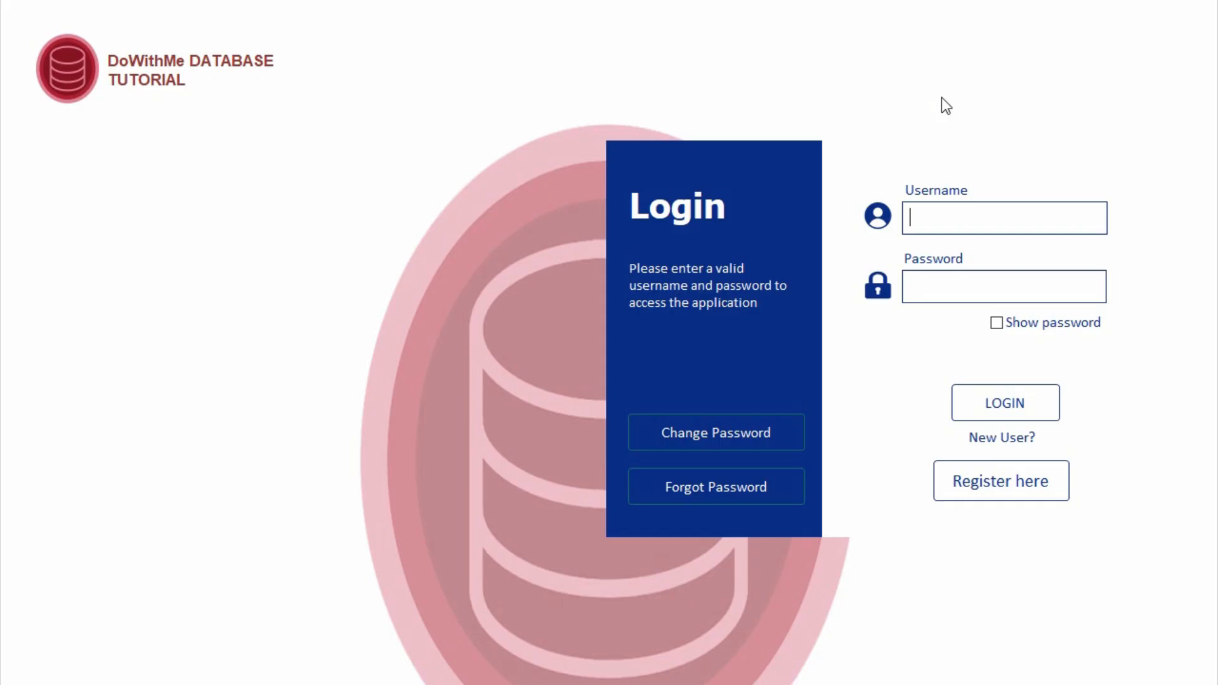
pyautogui.click(1214, 2)
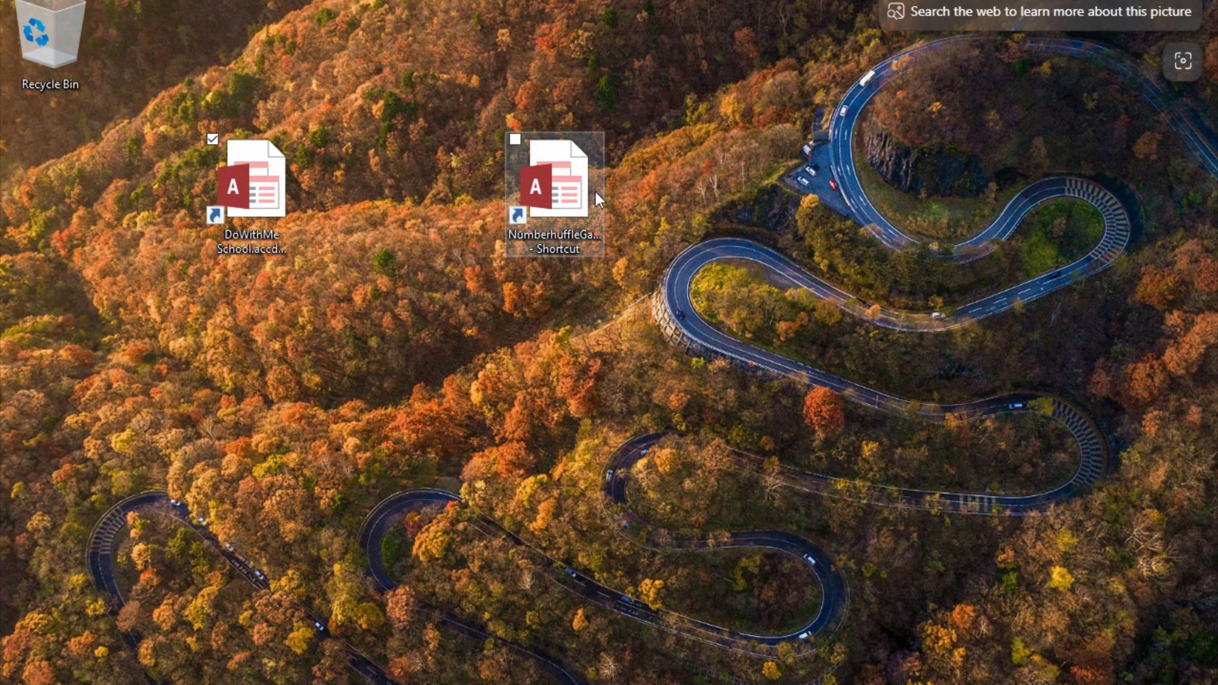
# - Delete both Access database shortcuts from the desktop
pyautogui.moveTo(608, 212); pyautogui.dragTo(246, 215)
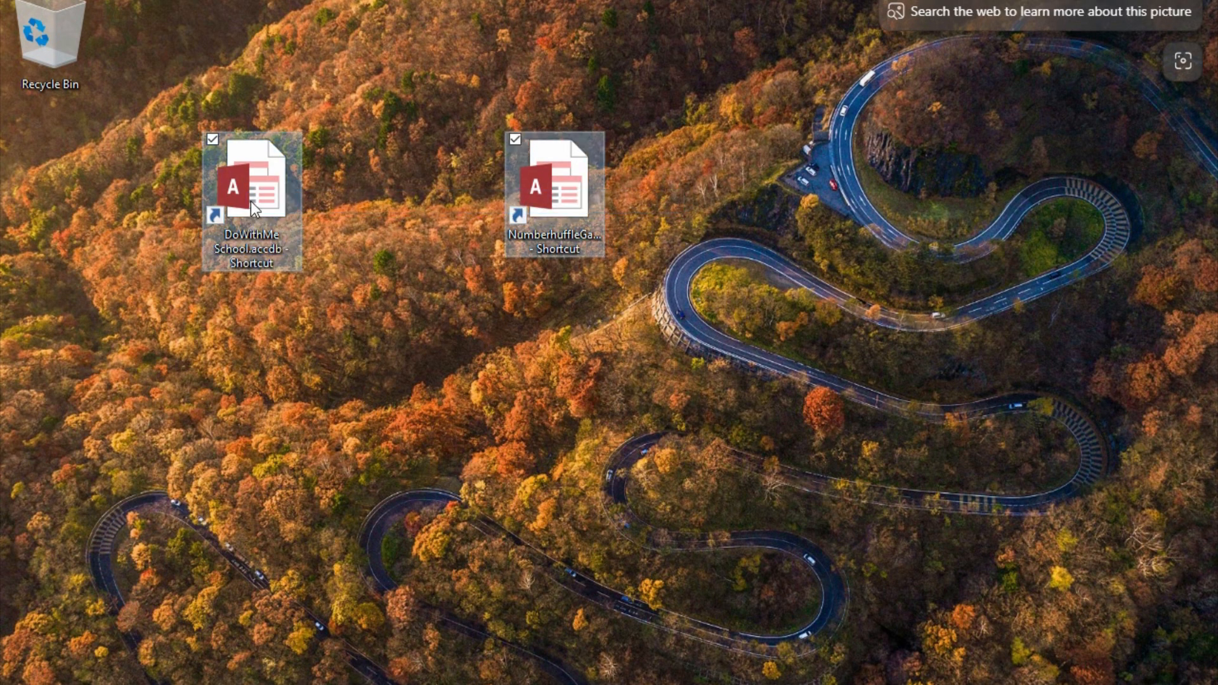
pyautogui.press('Delete')
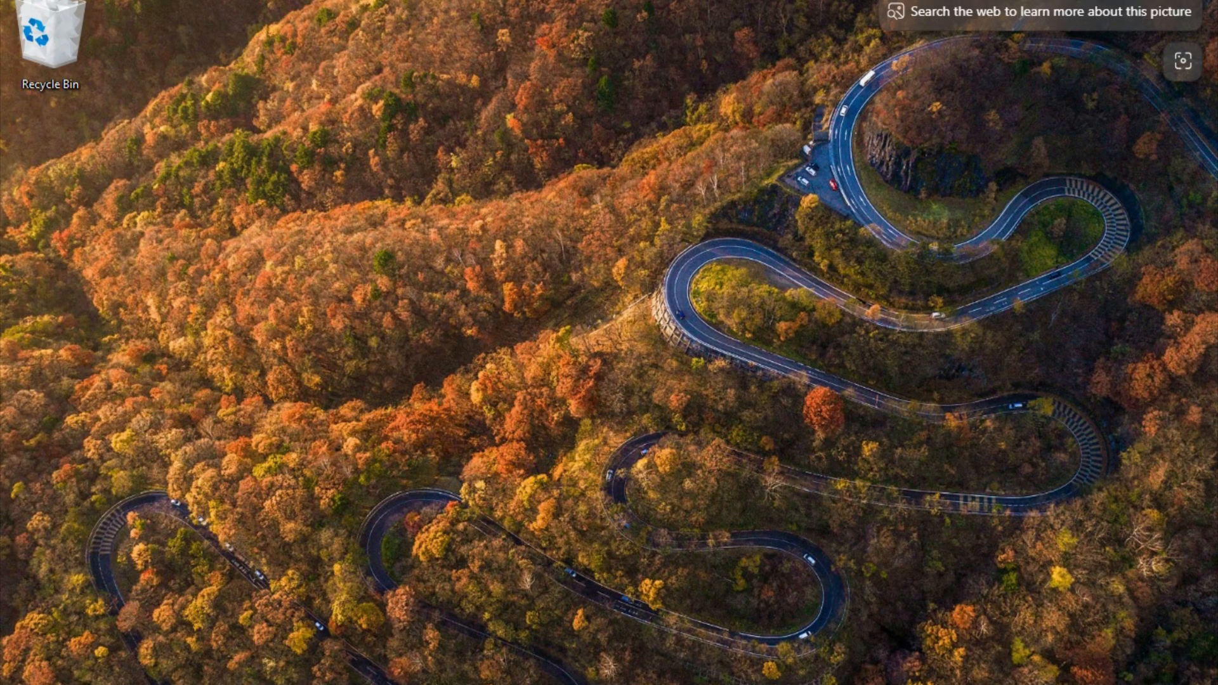
# - Open NumberhuffleGame.accdb directly from the GAMES folder and exit the game, confirming the closure
pyautogui.click(698, 684)
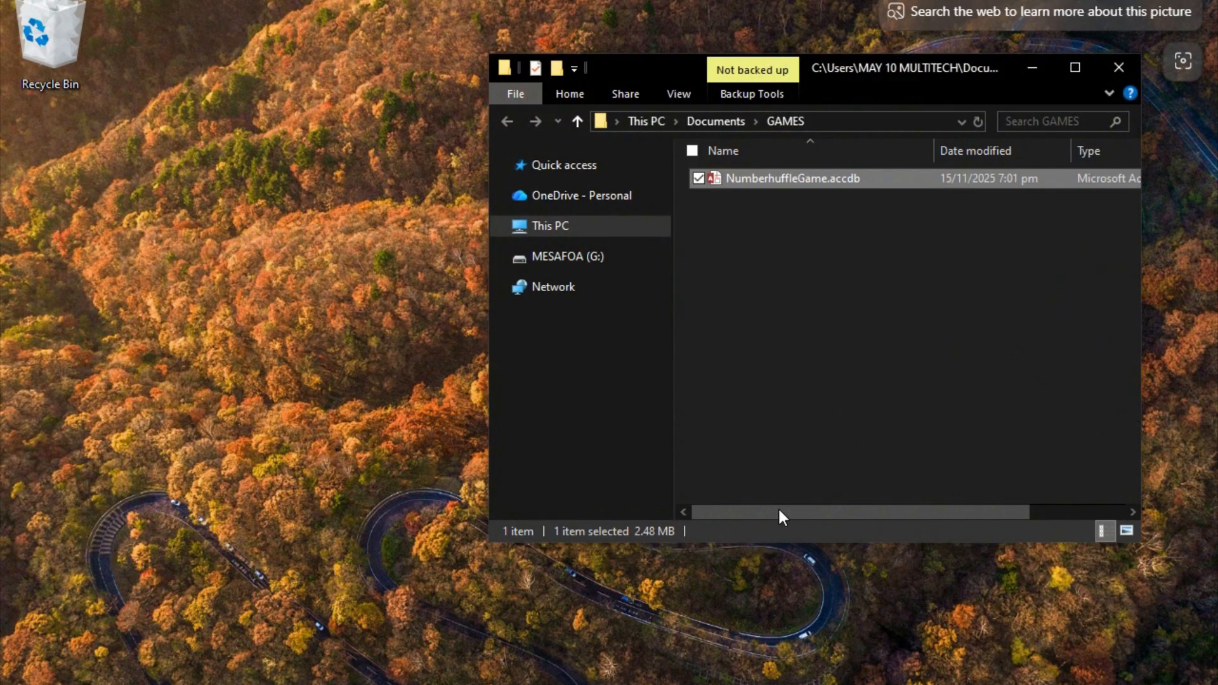
pyautogui.doubleClick(791, 179)
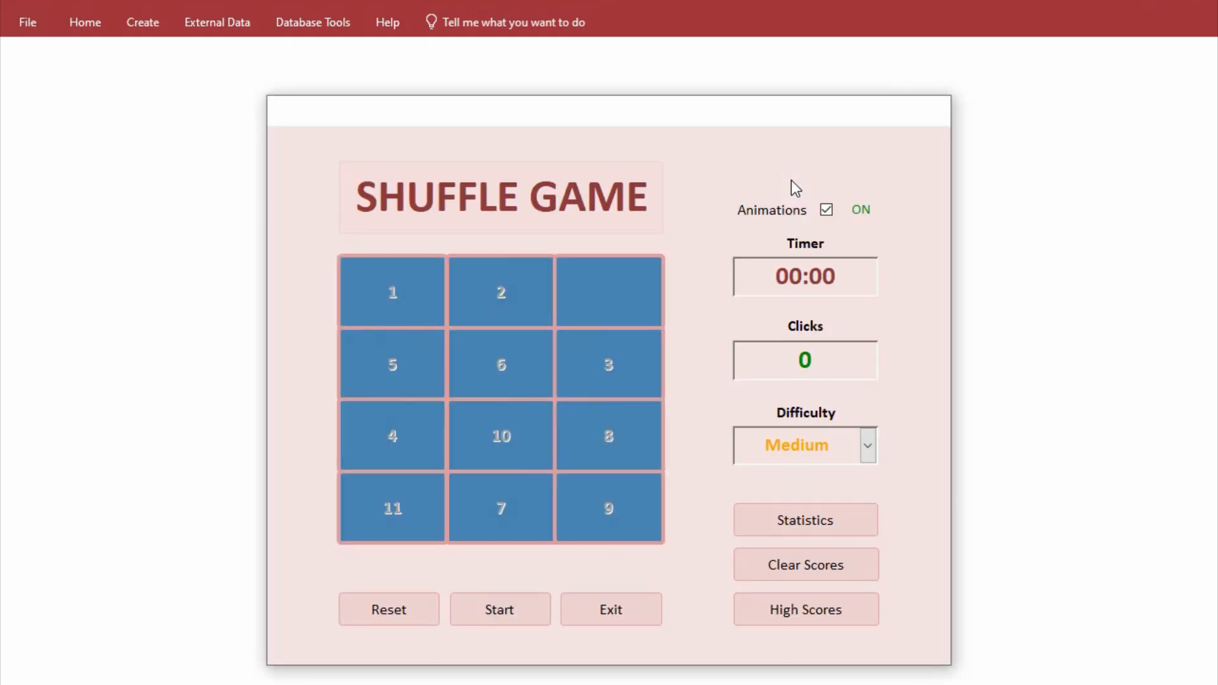
pyautogui.click(611, 610)
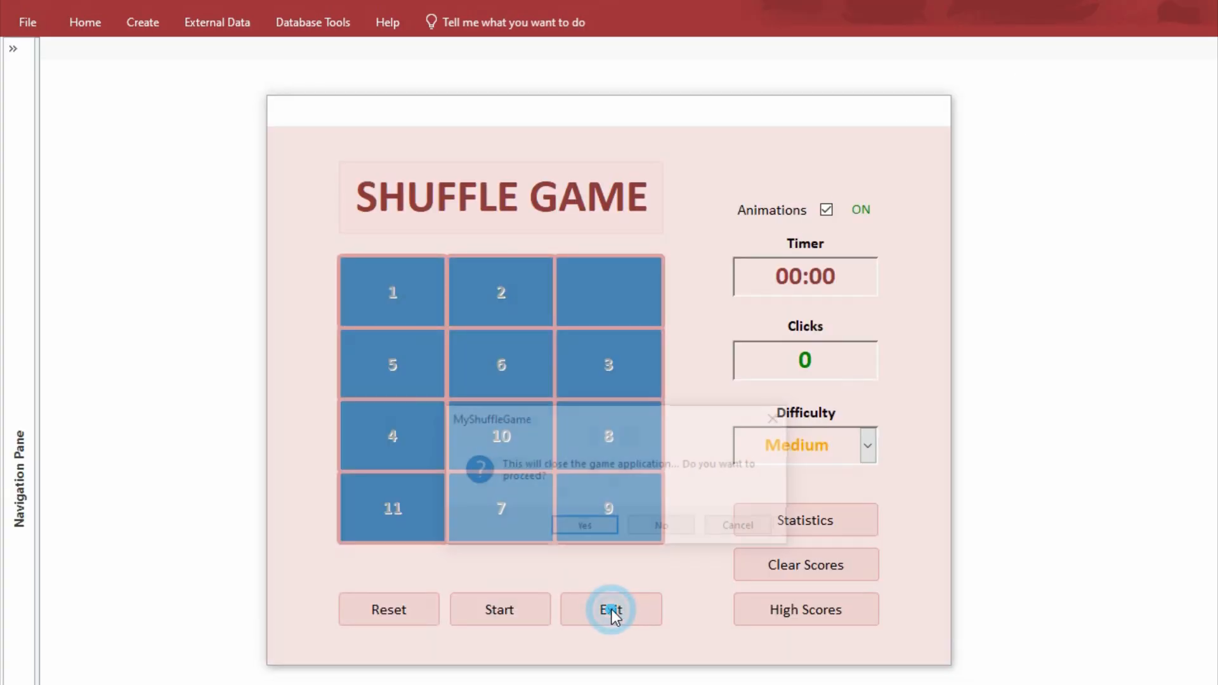
pyautogui.click(608, 528)
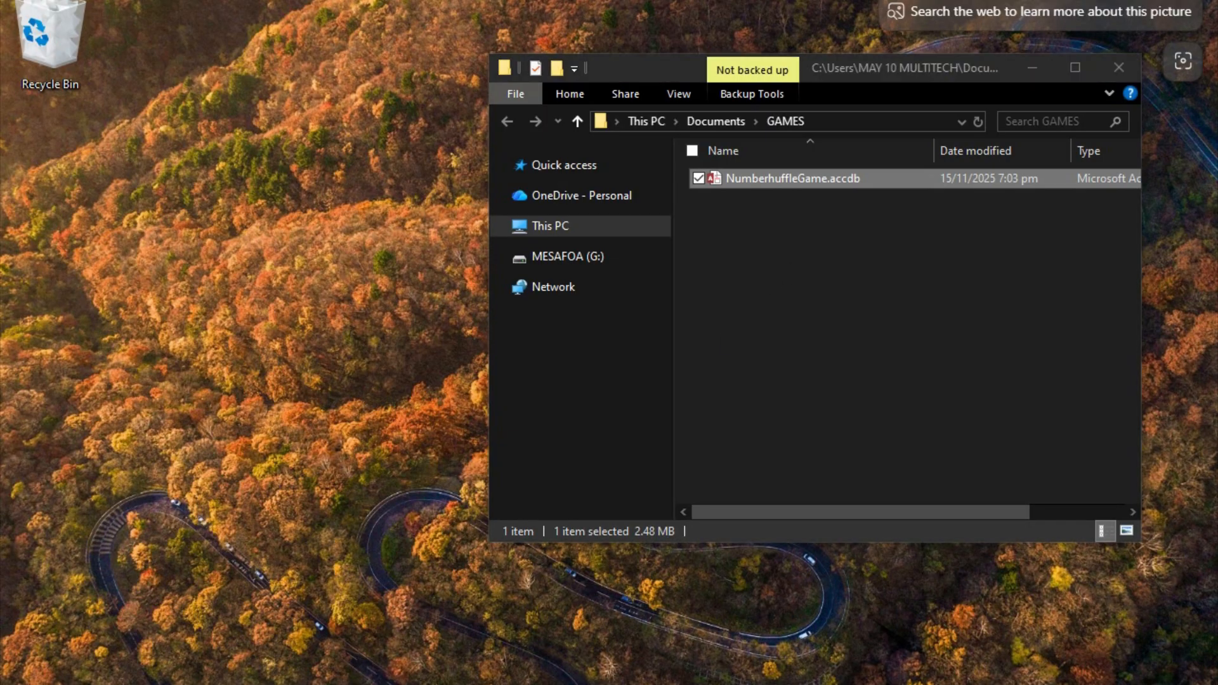
# - Switch to Paint with a blank picture, fitting the whole canvas in view and shifting the window aside
pyautogui.press('super+s')
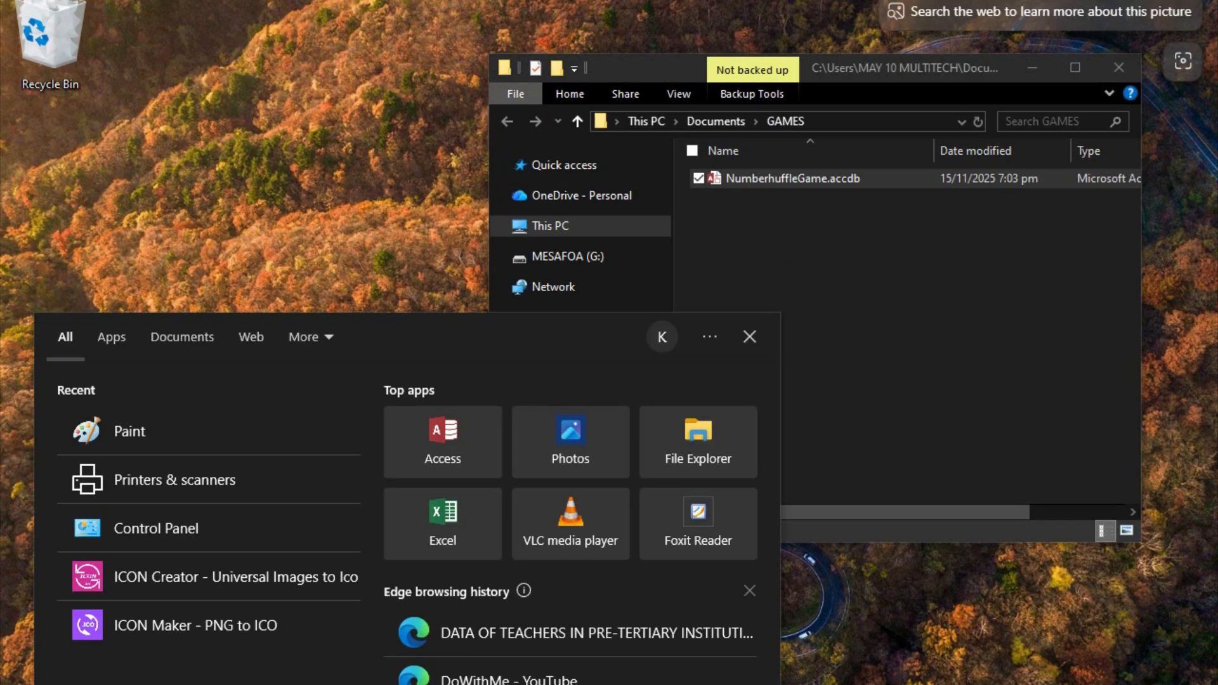
pyautogui.click(218, 434)
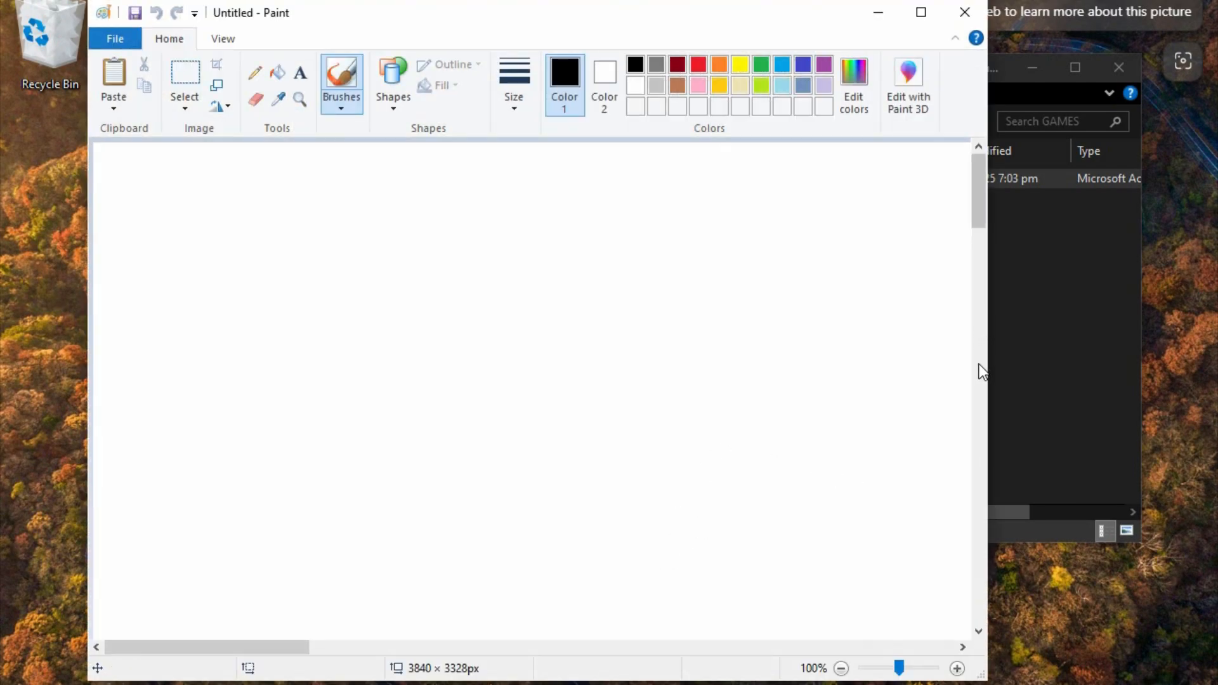
pyautogui.click(840, 668)
pyautogui.click(841, 668)
pyautogui.click(841, 668)
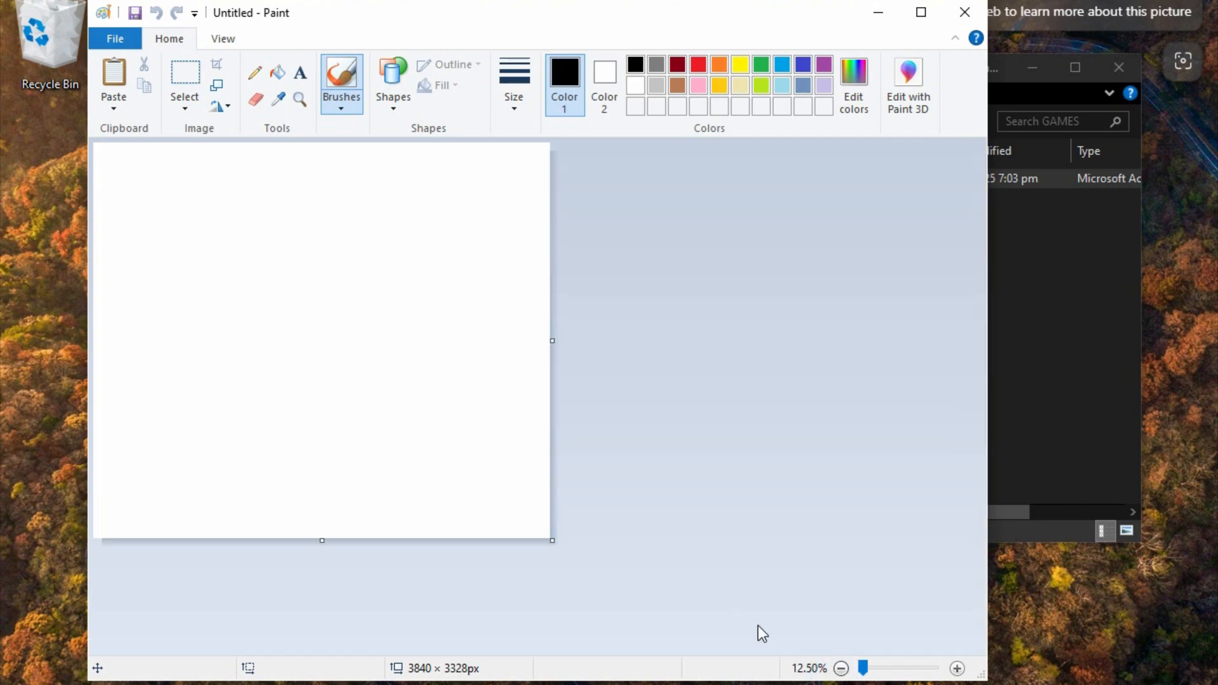
pyautogui.moveTo(686, 16)
pyautogui.mouseDown()
pyautogui.moveTo(829, 26)
pyautogui.moveTo(837, 10)
pyautogui.mouseUp()
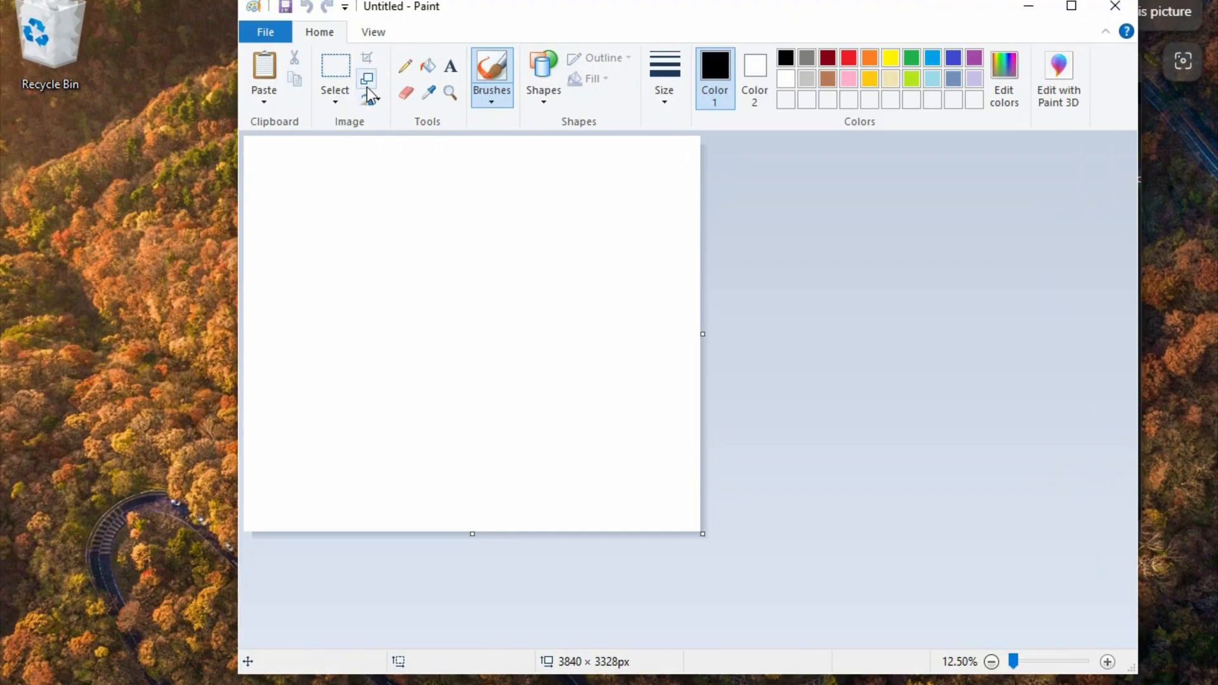
# - Insert the text "Welcome to" on the blank canvas with the Text tool
pyautogui.click(452, 68)
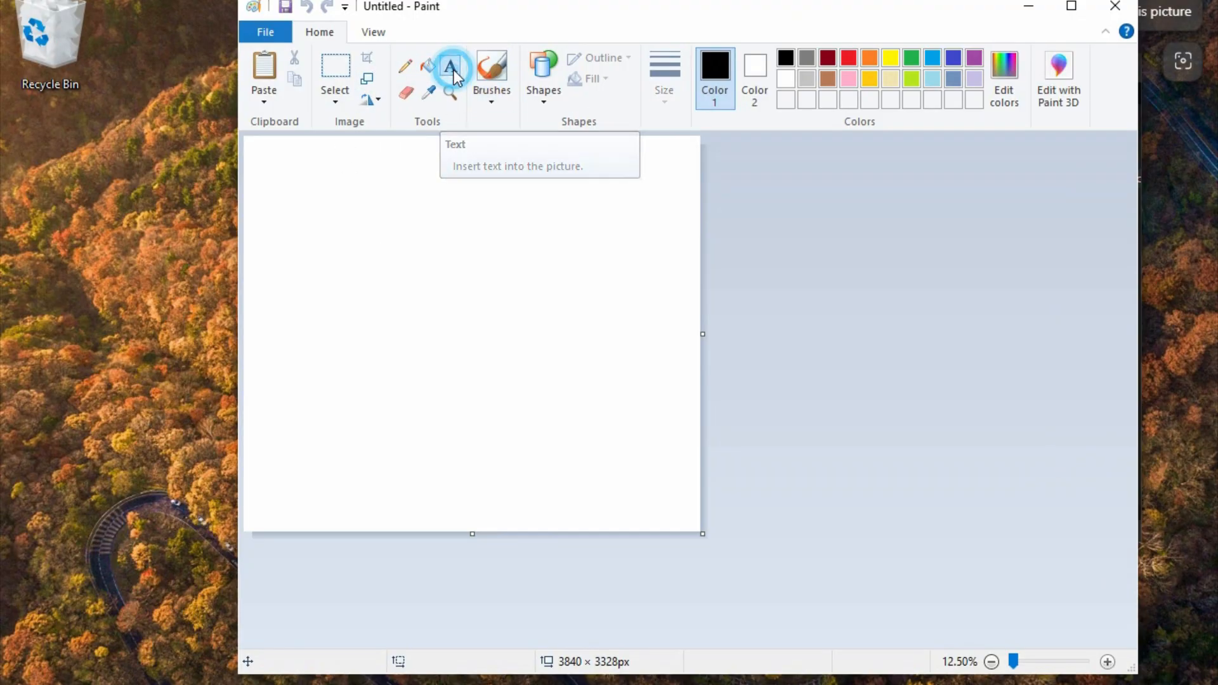
pyautogui.click(353, 230)
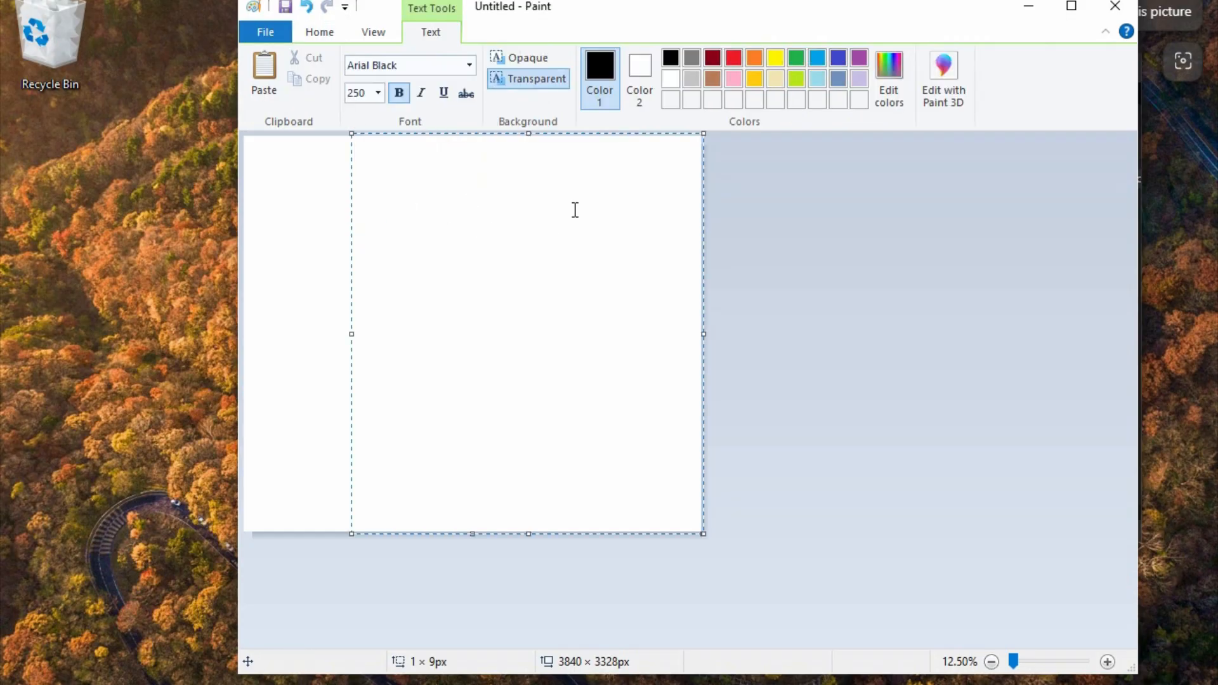
pyautogui.write('W')
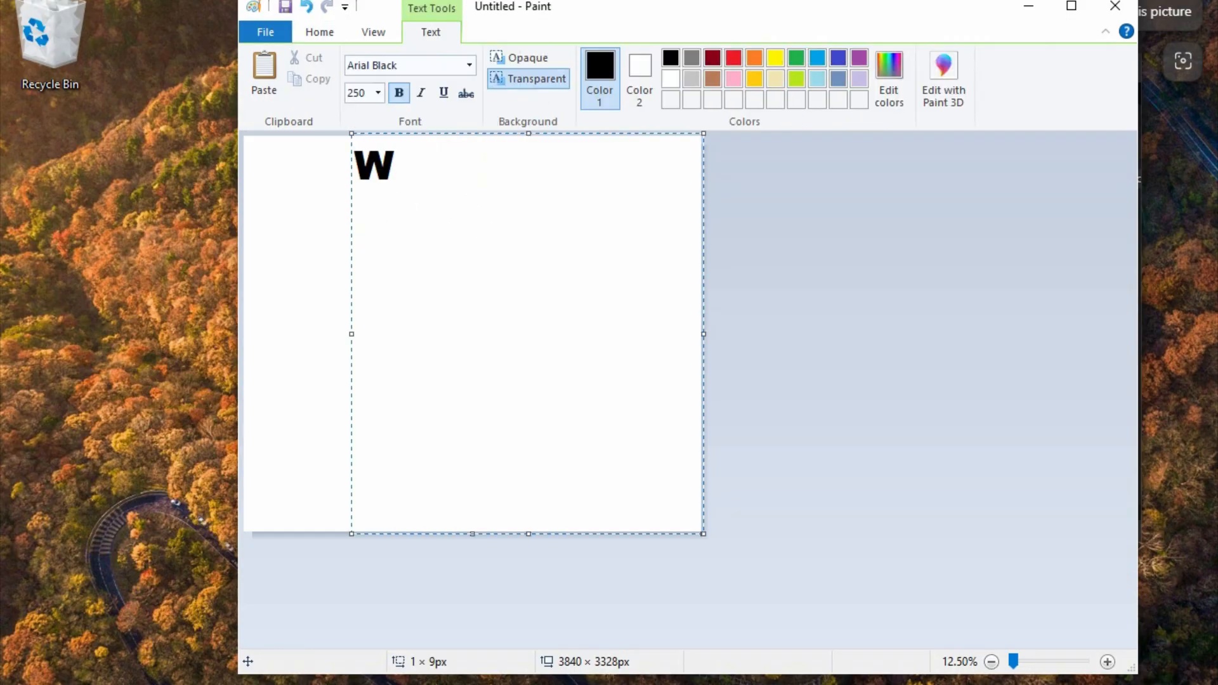
pyautogui.write('eloce')
pyautogui.press('BackSpace')
pyautogui.press('BackSpace')
pyautogui.press('BackSpace')
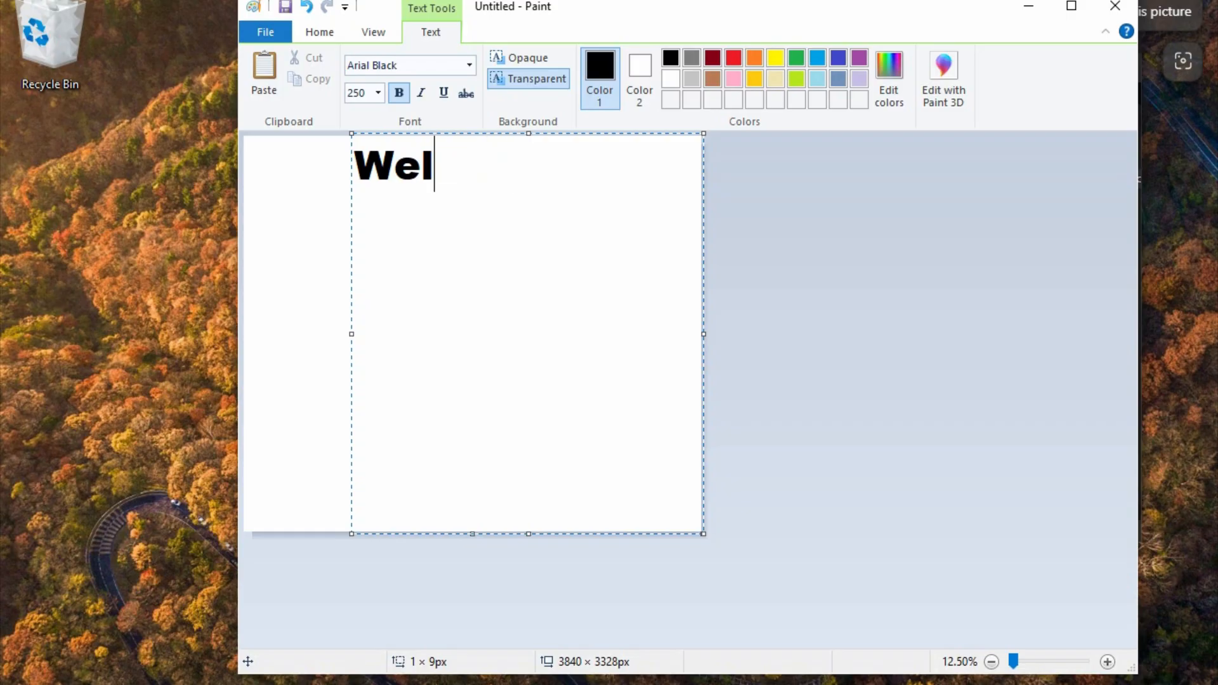
pyautogui.write('me')
pyautogui.press('BackSpace')
pyautogui.press('BackSpace')
pyautogui.write('co,mem')
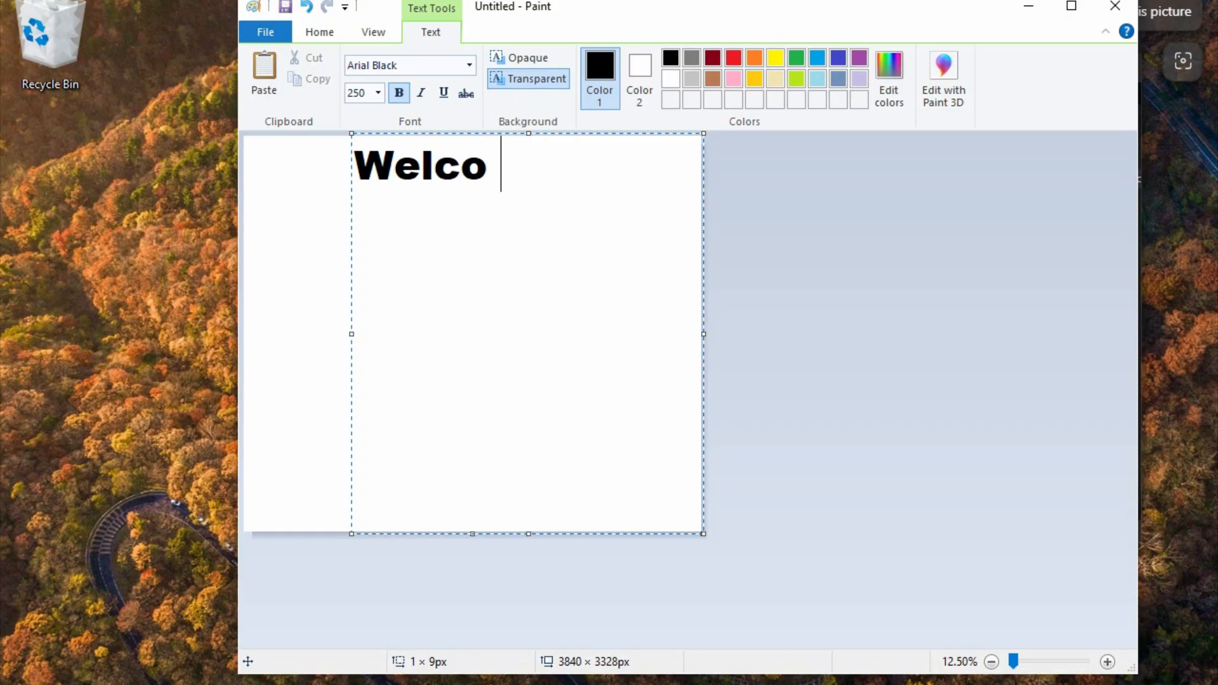
pyautogui.press('BackSpace')
pyautogui.press('BackSpace')
pyautogui.press('BackSpace')
pyautogui.press('BackSpace')
pyautogui.write('me')
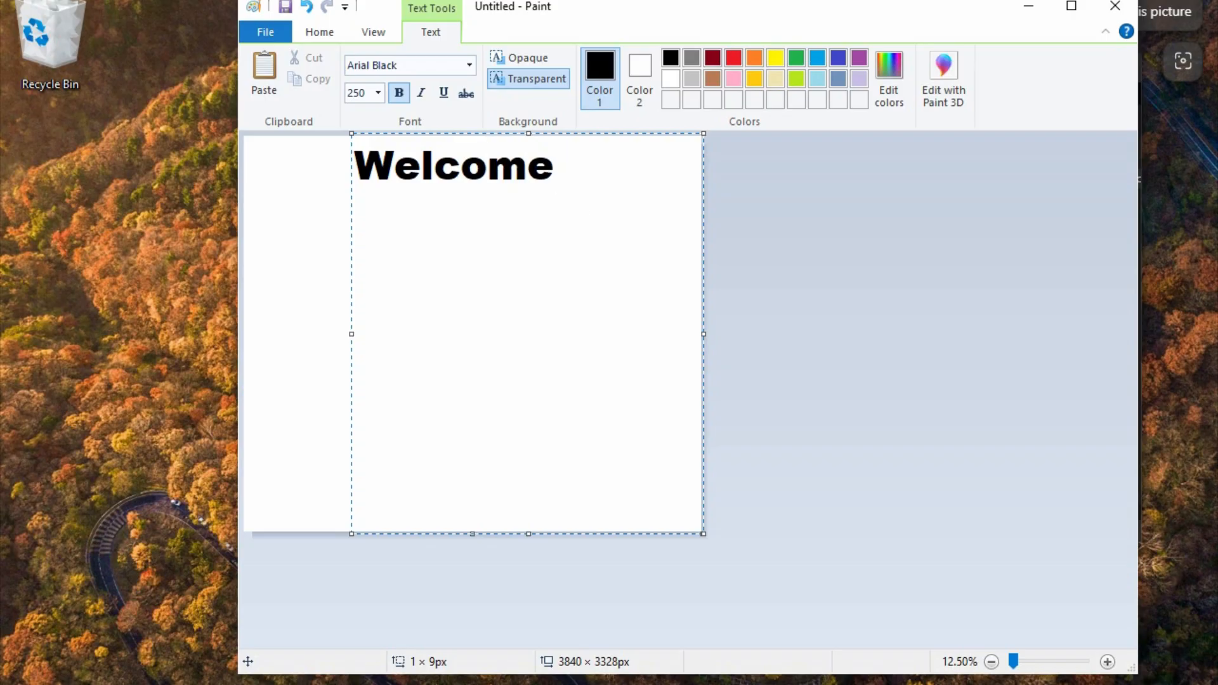
pyautogui.write(' to')
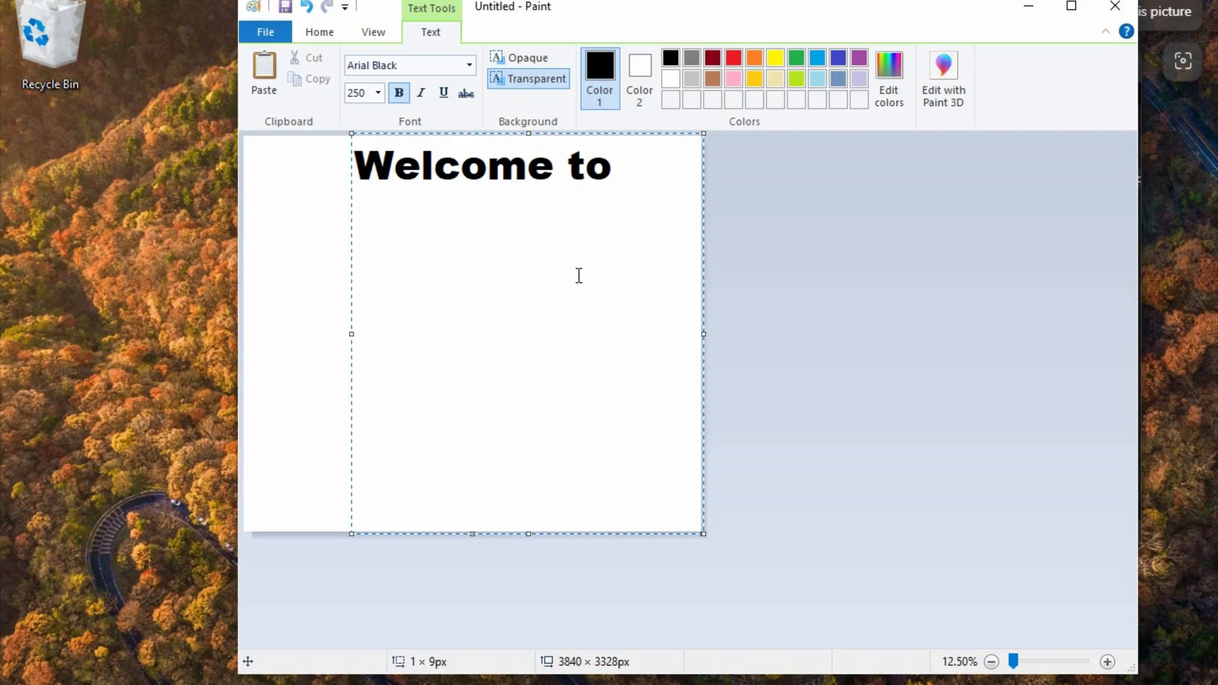
# - Shrink the text box to fit around "Welcome to" and move it to the upper middle of the canvas
pyautogui.moveTo(528, 533); pyautogui.dragTo(517, 191)
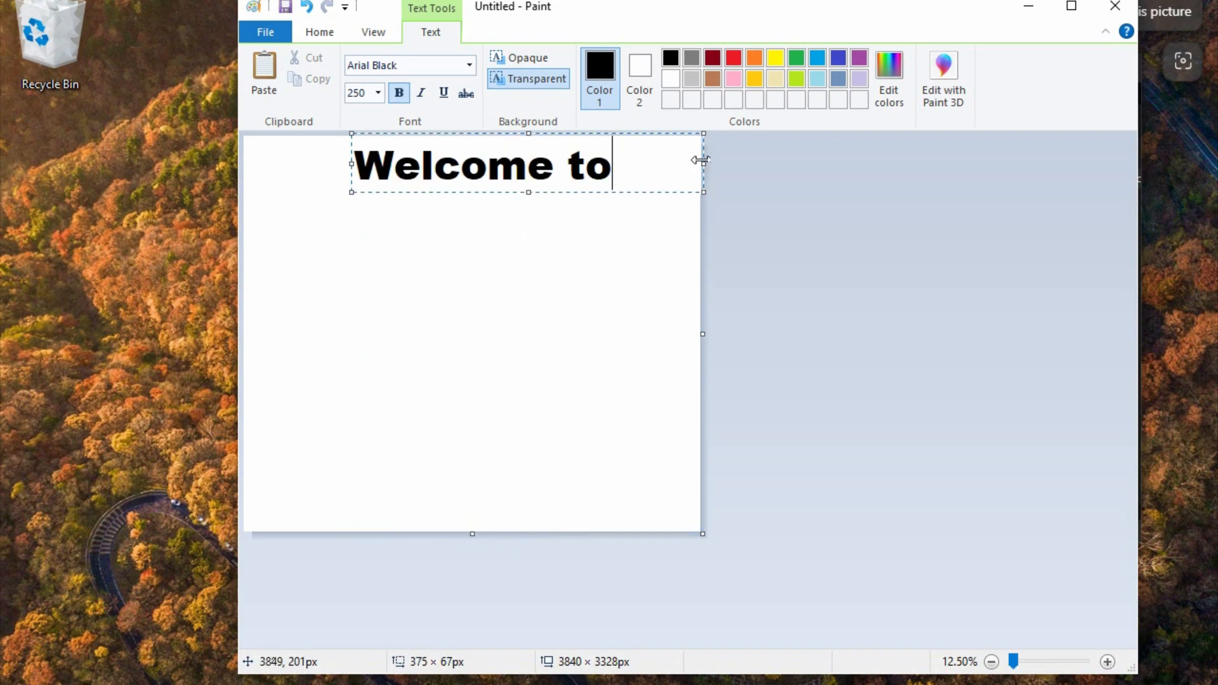
pyautogui.moveTo(703, 164); pyautogui.dragTo(620, 164)
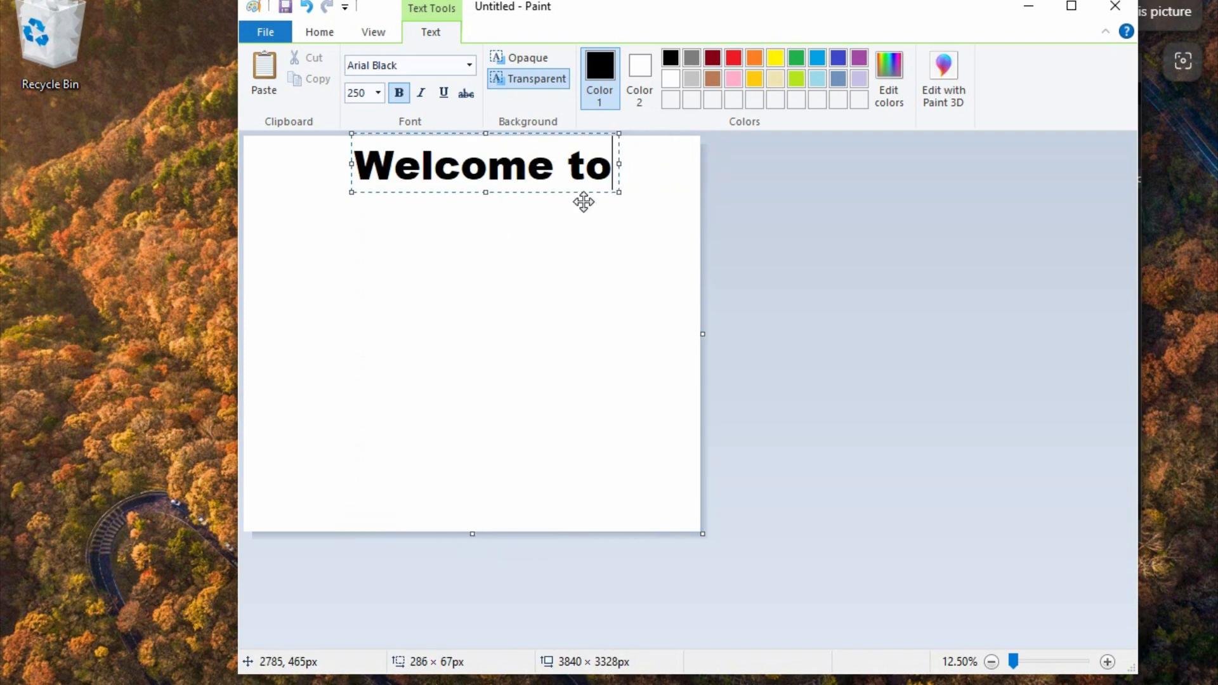
pyautogui.moveTo(554, 191); pyautogui.dragTo(529, 266)
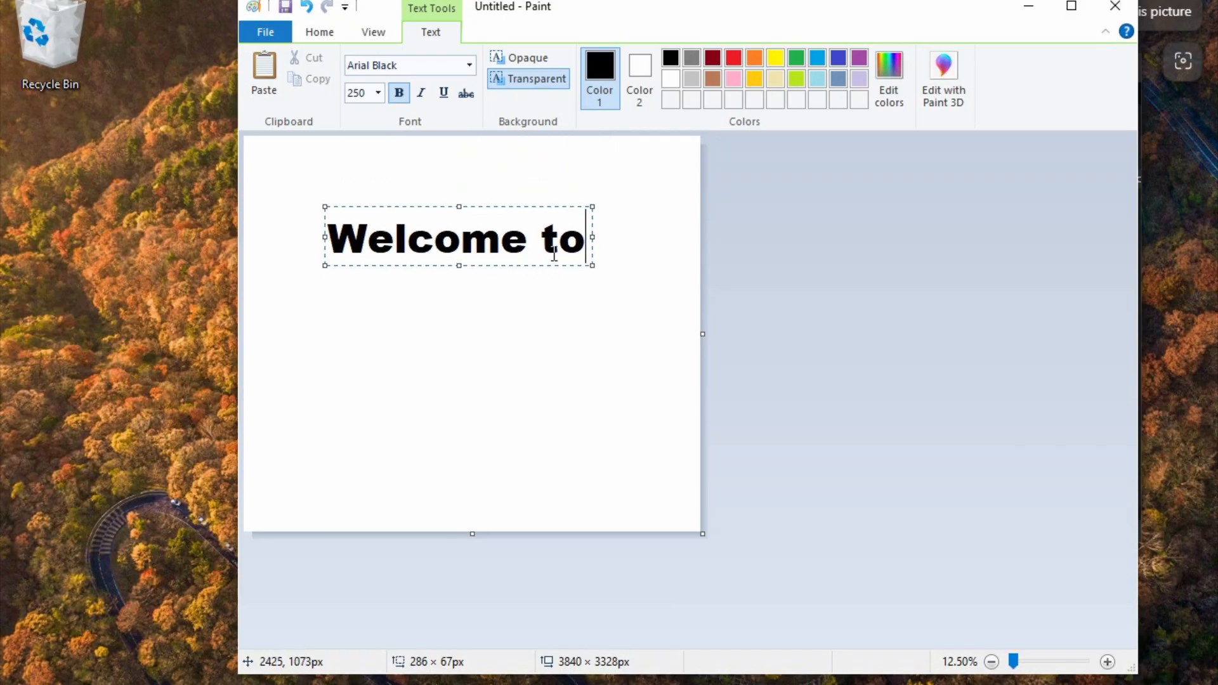
# - Apply black to the whole "Welcome to" text and commit it to the canvas
pyautogui.hotkey('ctrl', 'a')
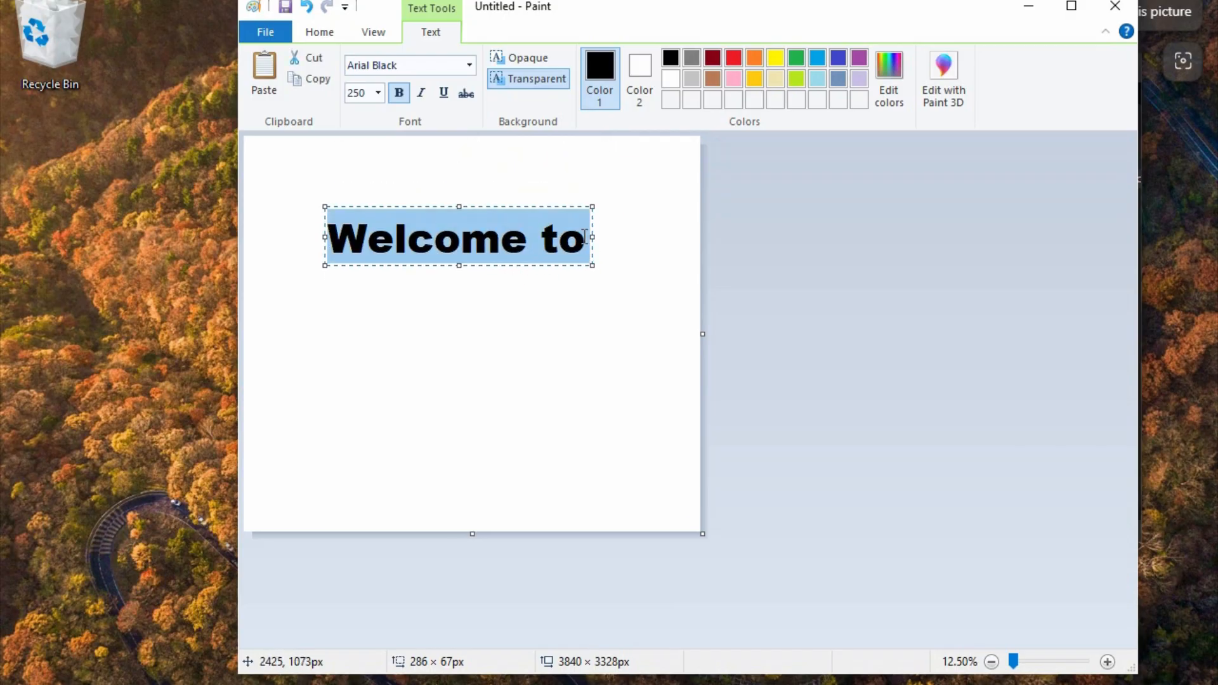
pyautogui.click(669, 59)
pyautogui.click(476, 299)
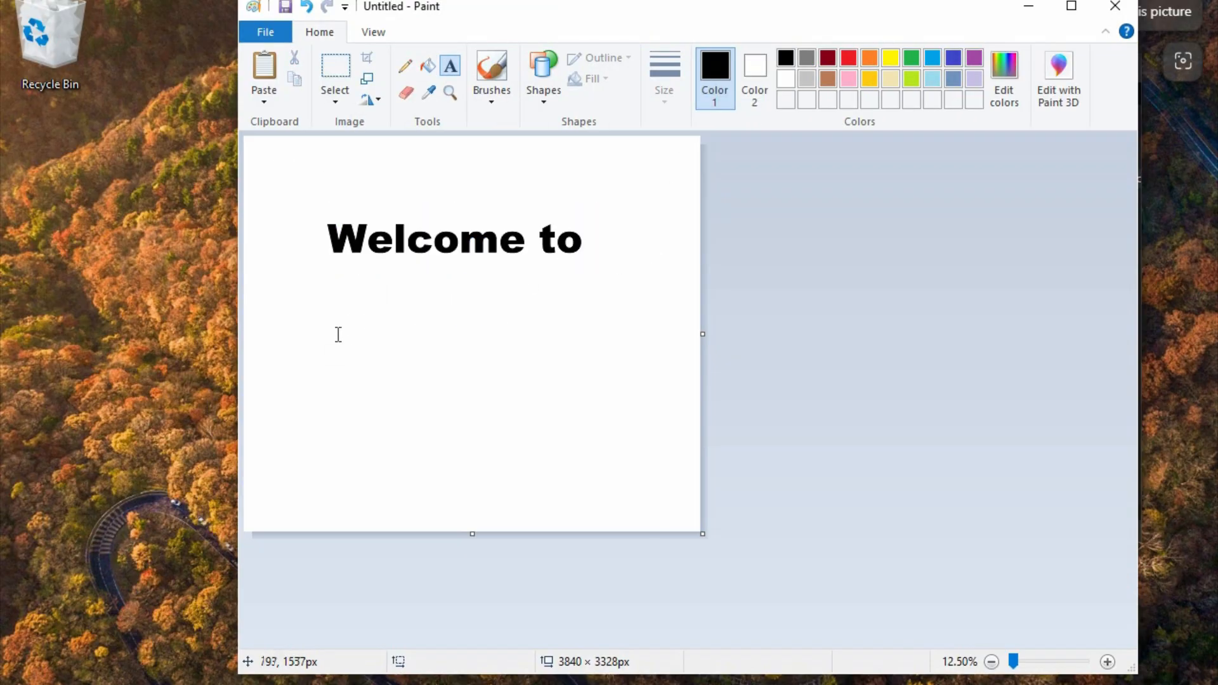
# - Insert the text "DoWithMe School" in a new text box on the canvas
pyautogui.click(307, 345)
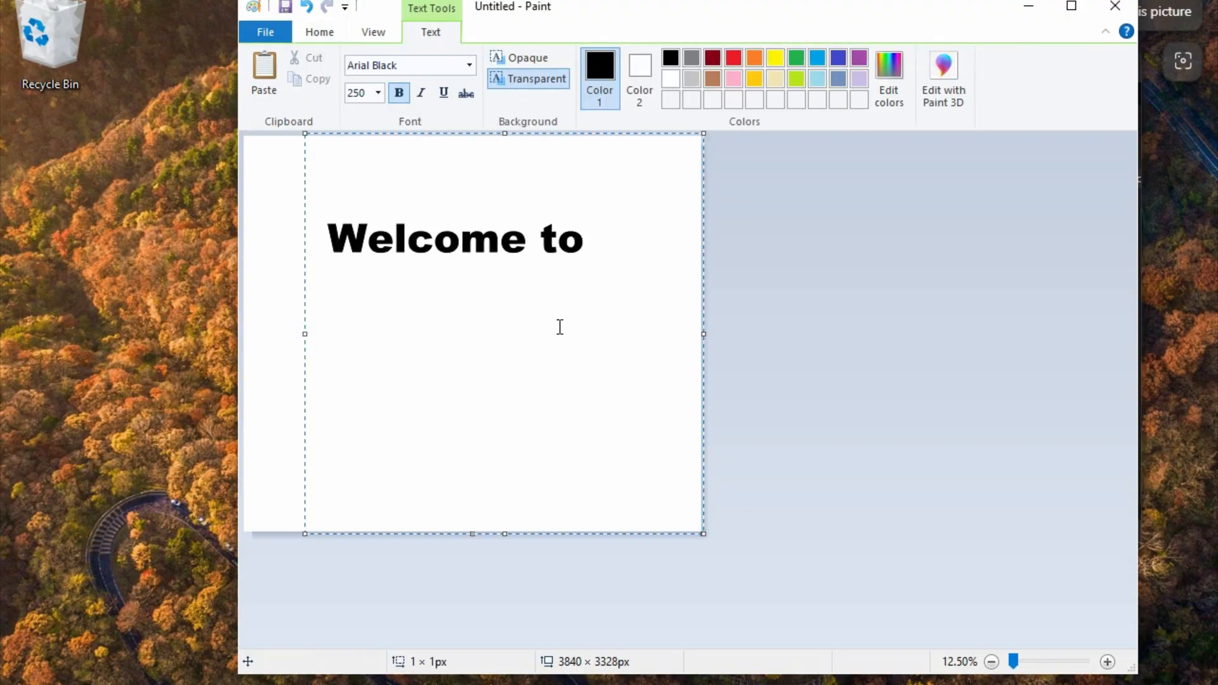
pyautogui.write('Do')
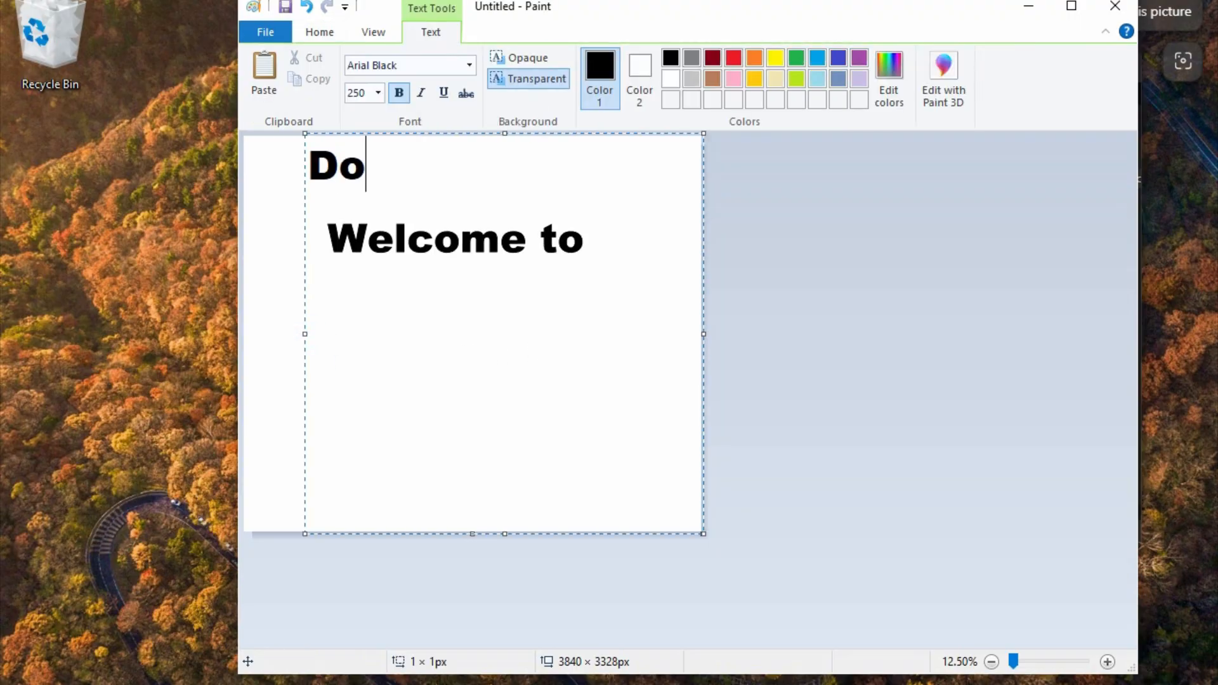
pyautogui.write('With')
pyautogui.press('BackSpace')
pyautogui.write('t')
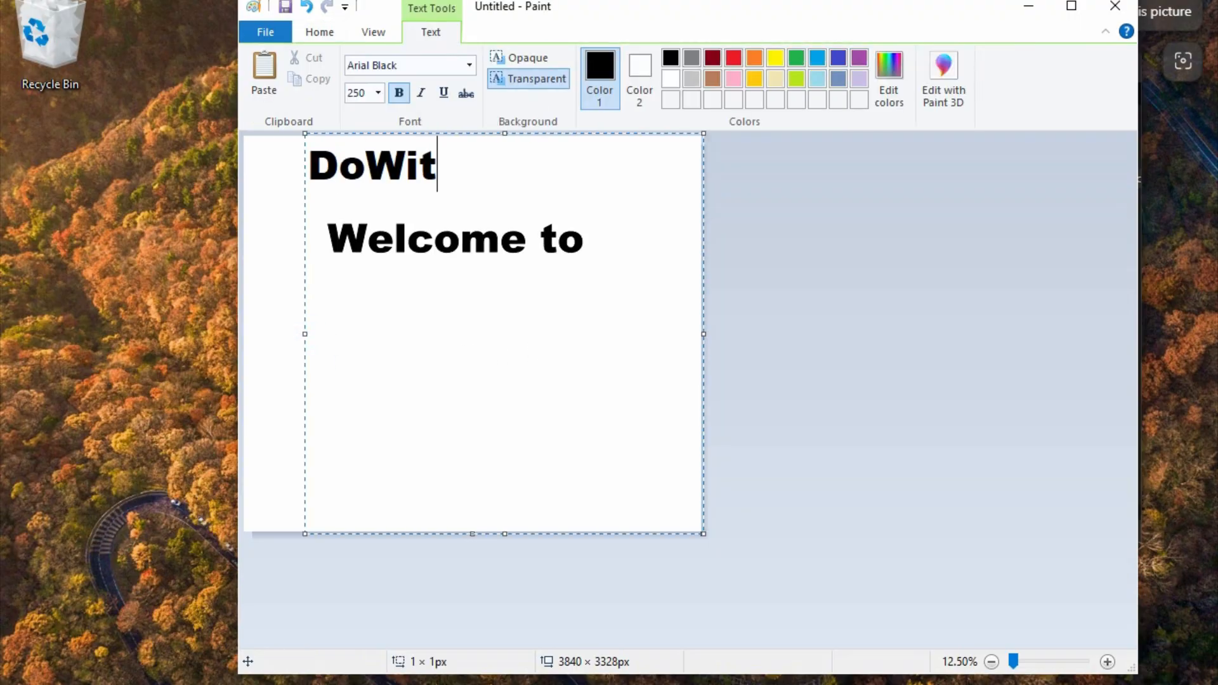
pyautogui.write('hMew')
pyautogui.press('BackSpace')
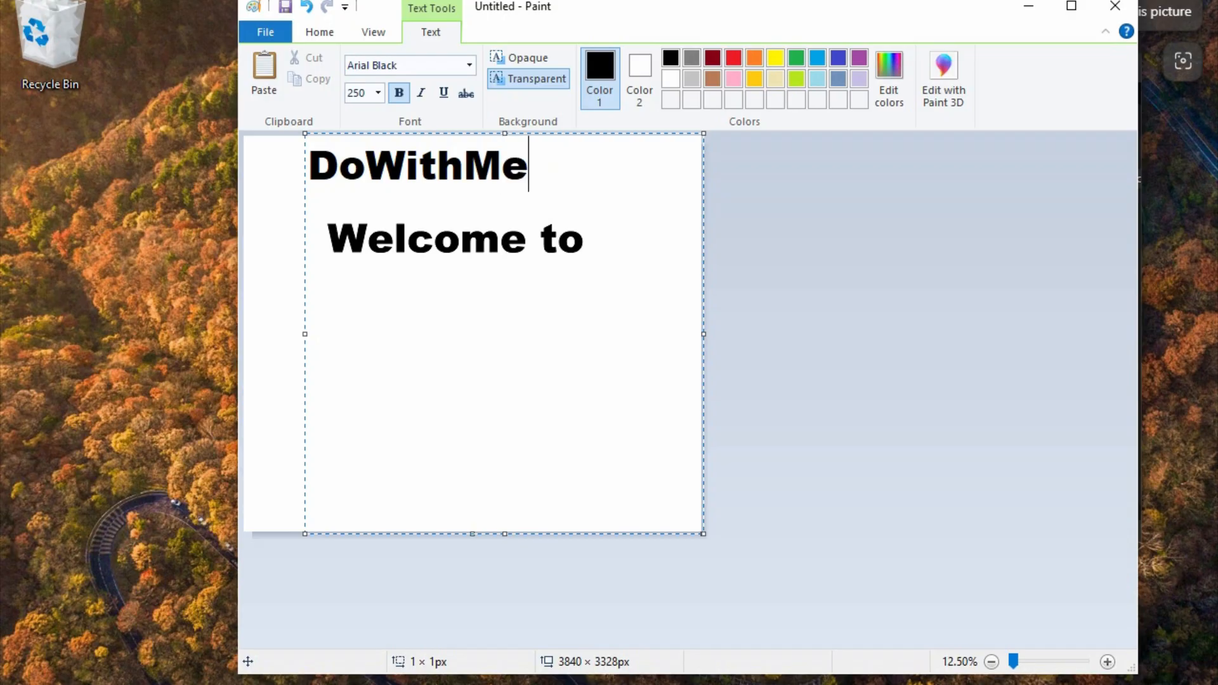
pyautogui.press('BackSpace')
pyautogui.write('Schoo')
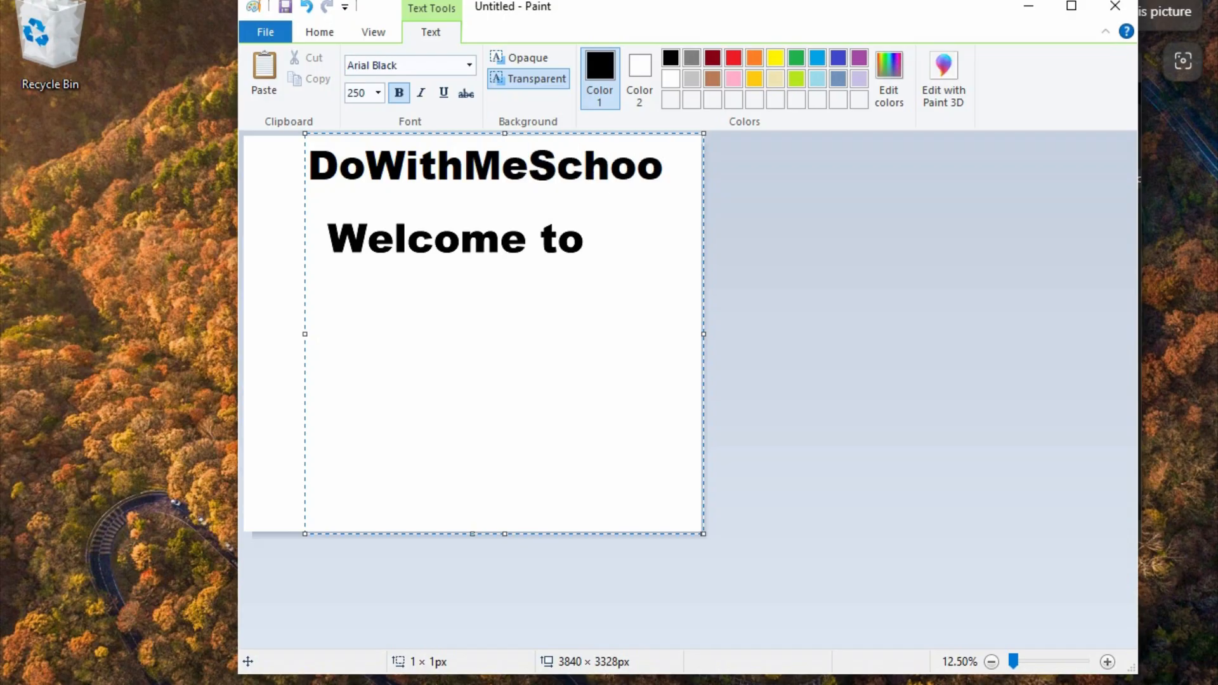
pyautogui.write('l')
pyautogui.press('Left')
pyautogui.press('Left')
pyautogui.press('Left')
pyautogui.press('Left')
pyautogui.press('Left')
pyautogui.press('Left')
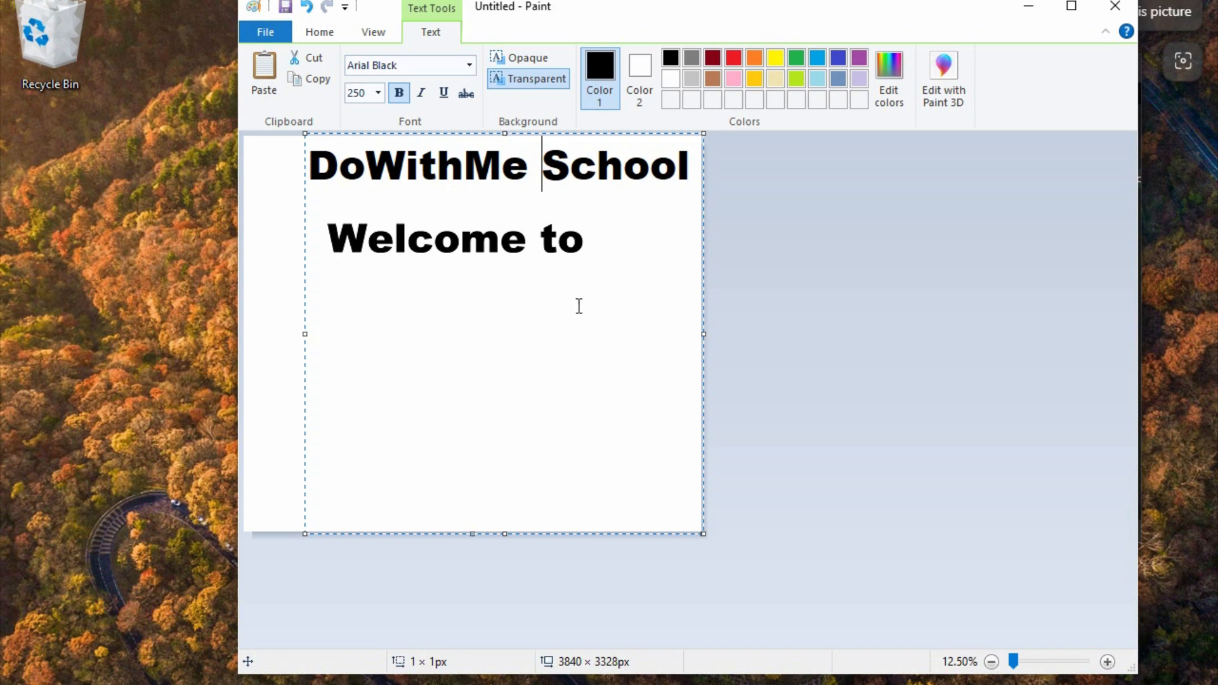
# - Shrink the text box to fit around "DoWithMe School" and move it below "Welcome to"
pyautogui.moveTo(506, 533); pyautogui.dragTo(519, 194)
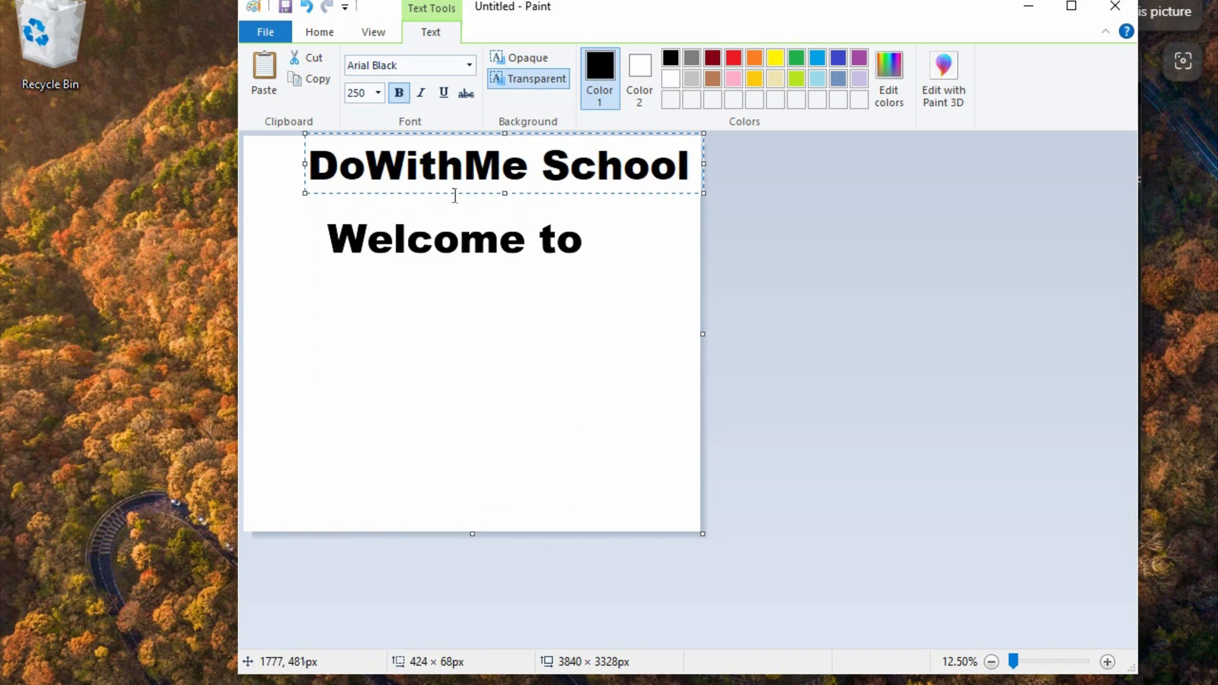
pyautogui.moveTo(455, 194); pyautogui.dragTo(427, 378)
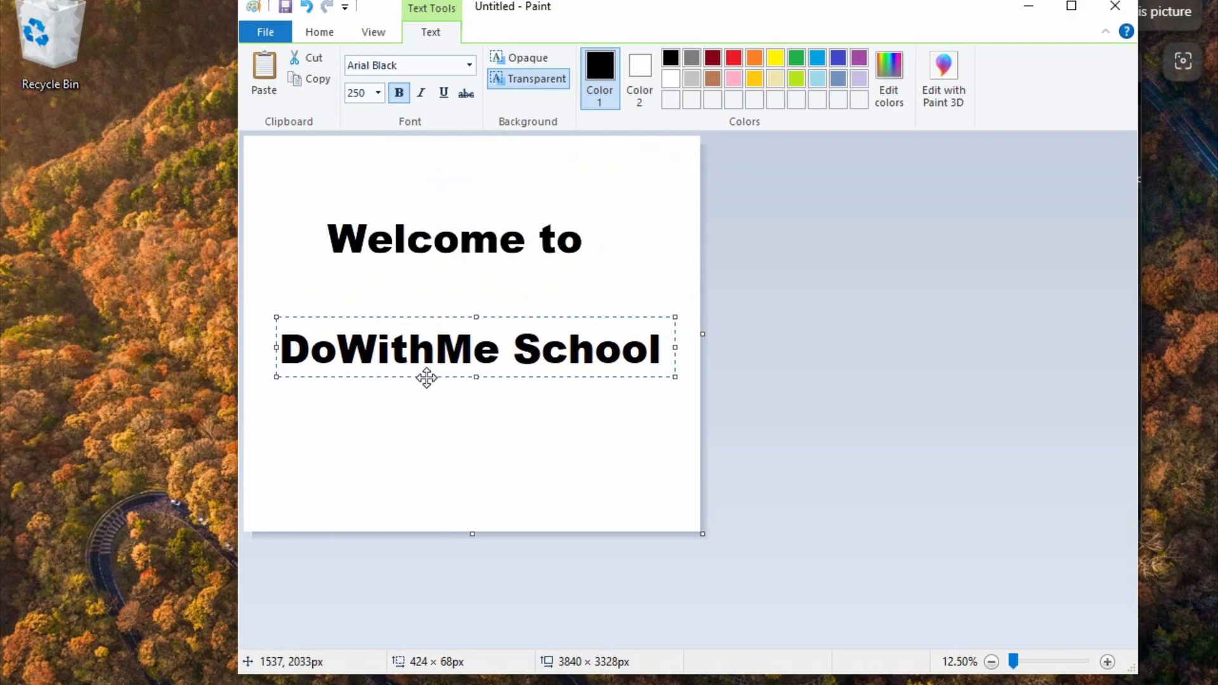
# - Color the whole "DoWithMe School" text dark red, nudge it up closer to "Welcome to" and commit it to the canvas
pyautogui.click(712, 58)
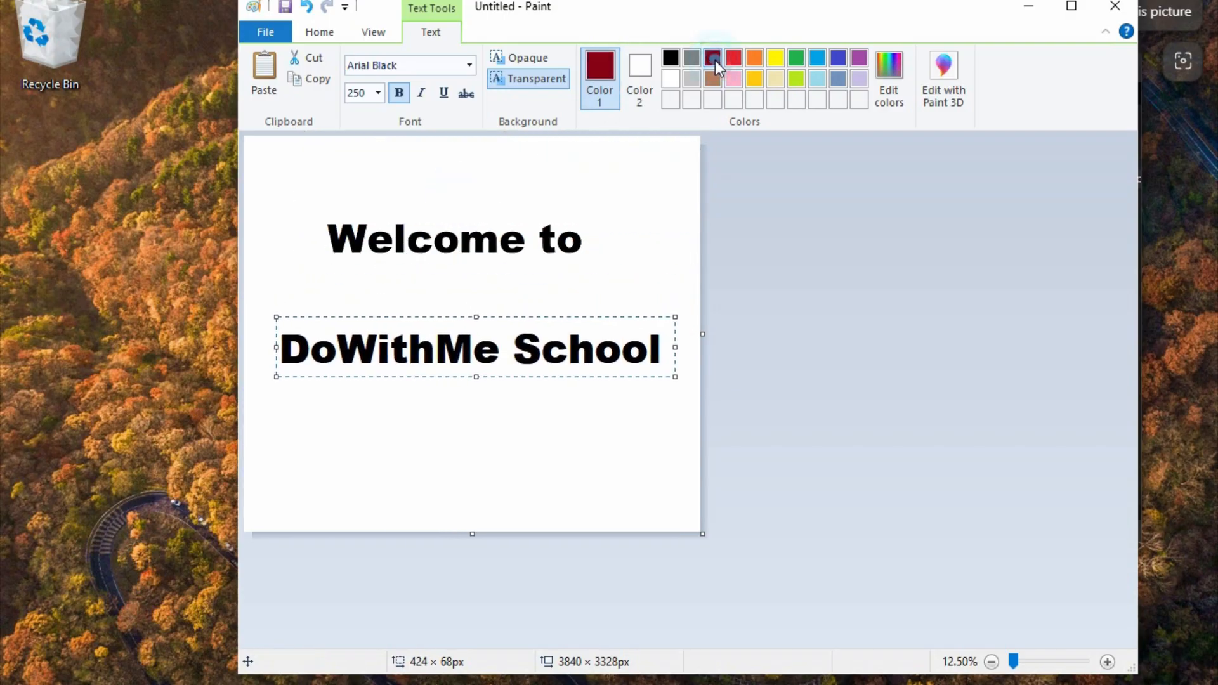
pyautogui.hotkey('ctrl', 'a')
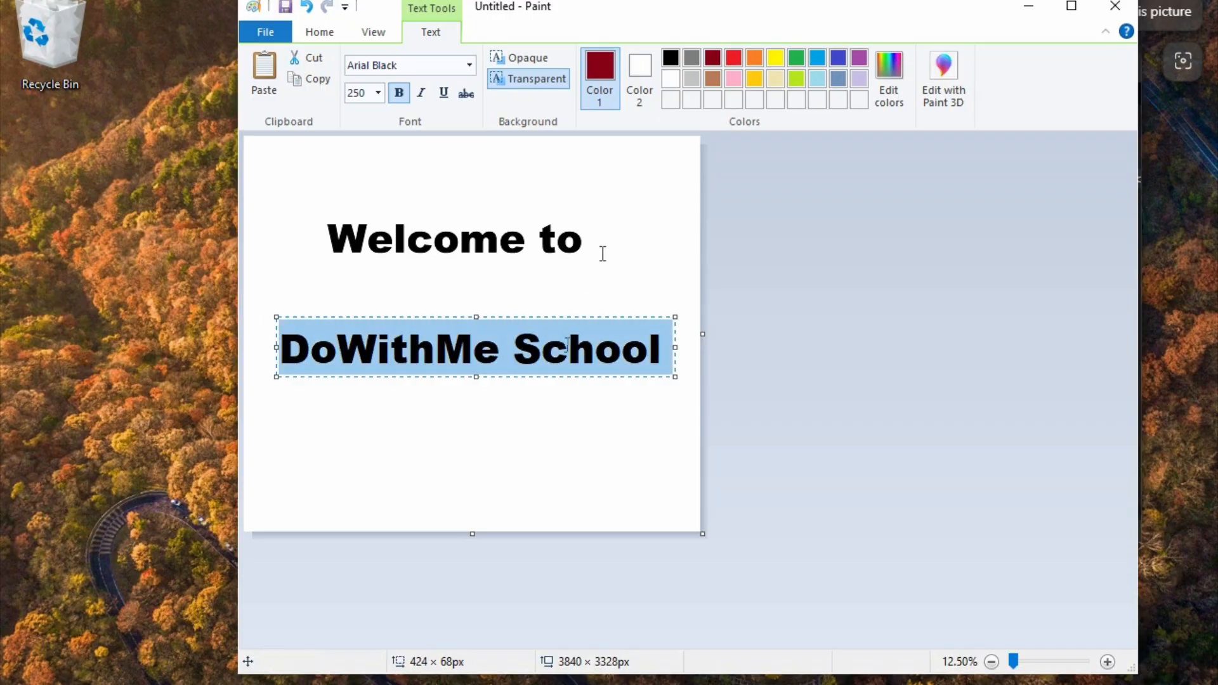
pyautogui.click(714, 59)
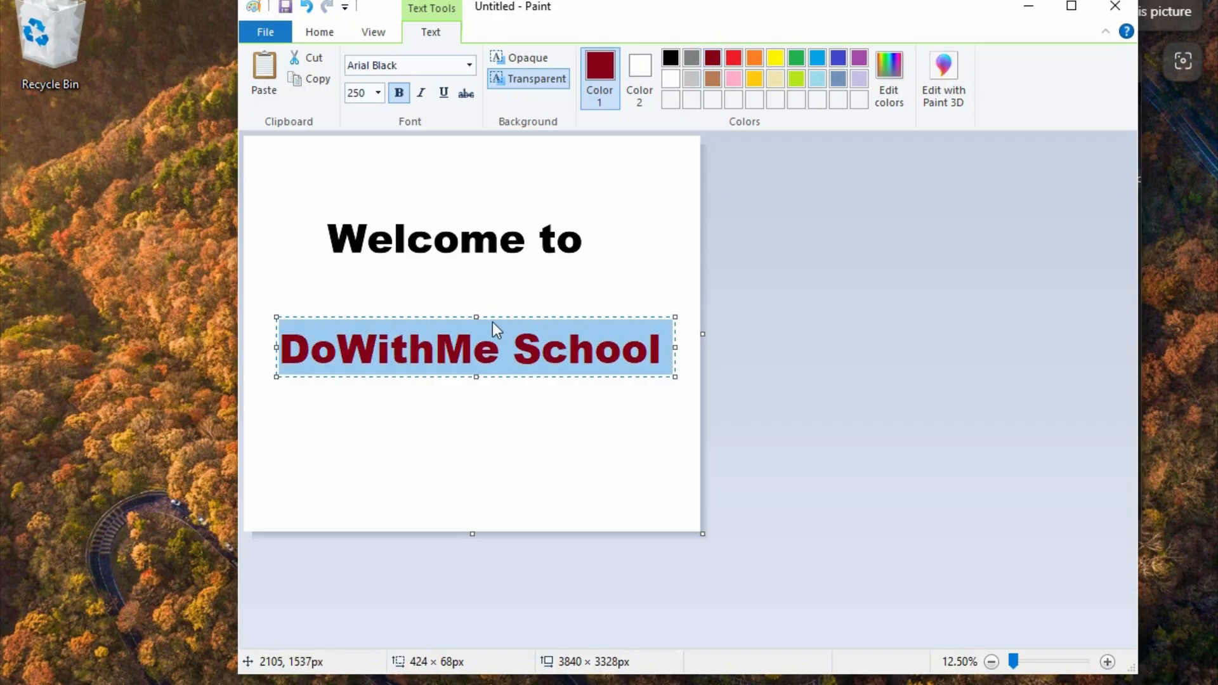
pyautogui.moveTo(494, 316); pyautogui.dragTo(485, 291)
pyautogui.click(609, 196)
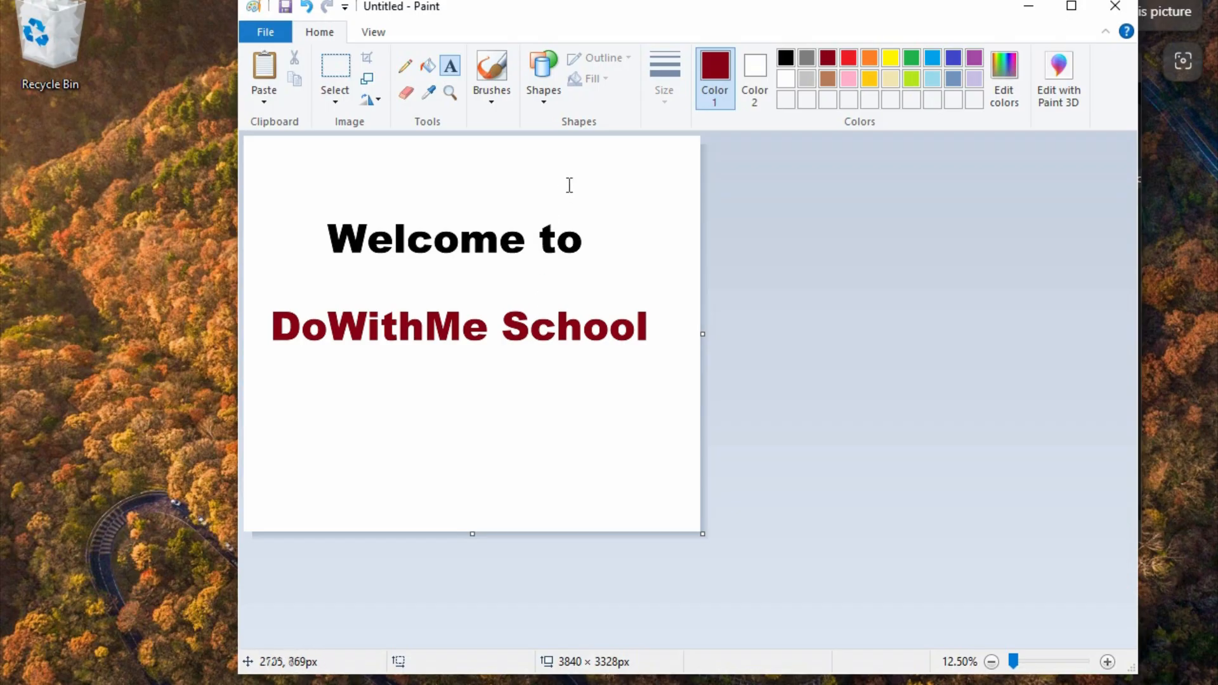
# - Draw a dark red cloud callout of about 1843 × 1145 px below "DoWithMe School" and commit it to the canvas
pyautogui.click(544, 100)
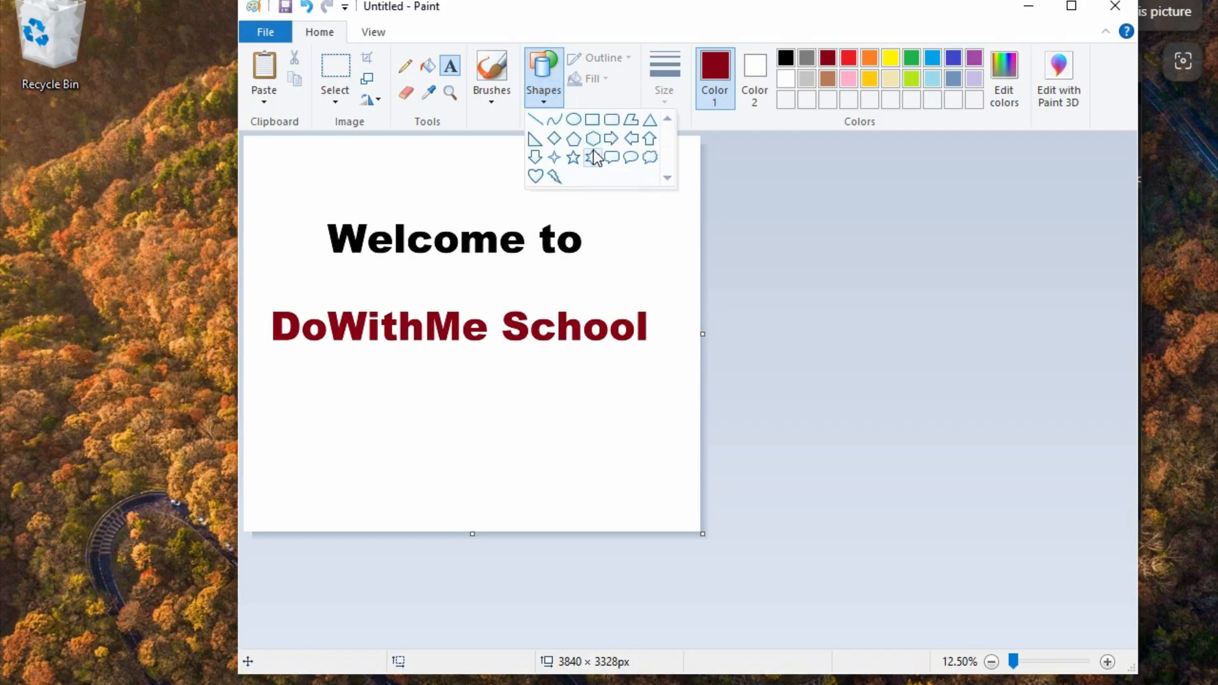
pyautogui.click(654, 163)
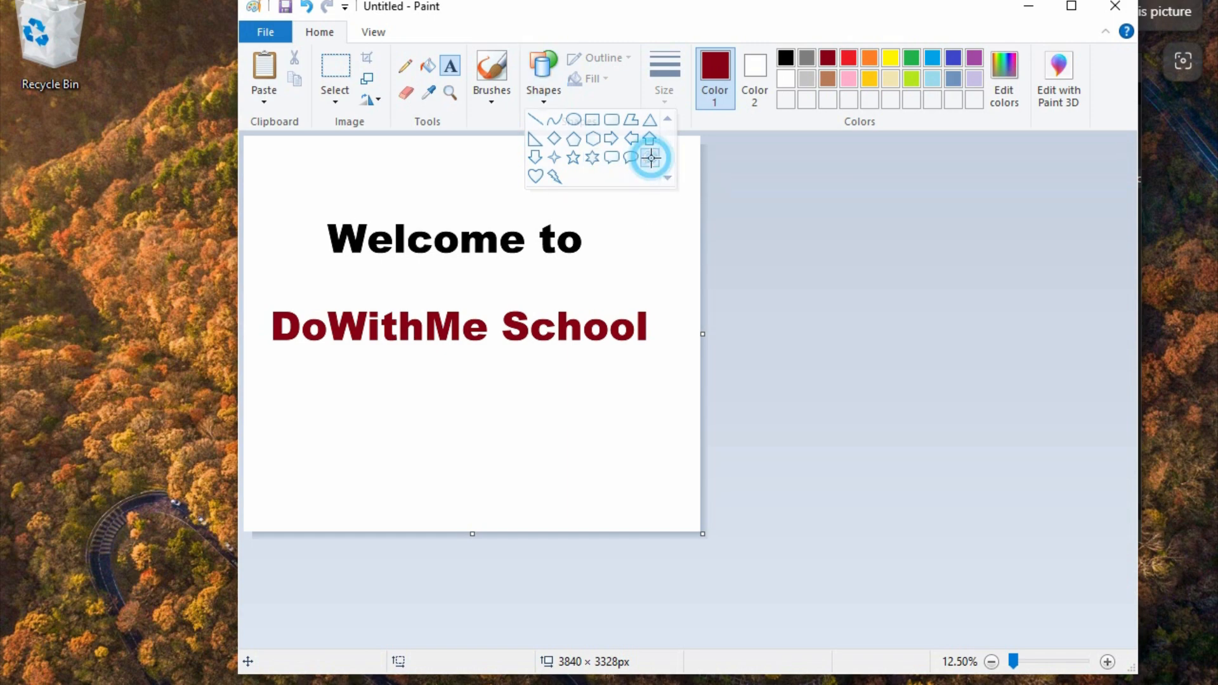
pyautogui.moveTo(425, 378)
pyautogui.mouseDown()
pyautogui.moveTo(619, 444)
pyautogui.moveTo(643, 513)
pyautogui.mouseUp()
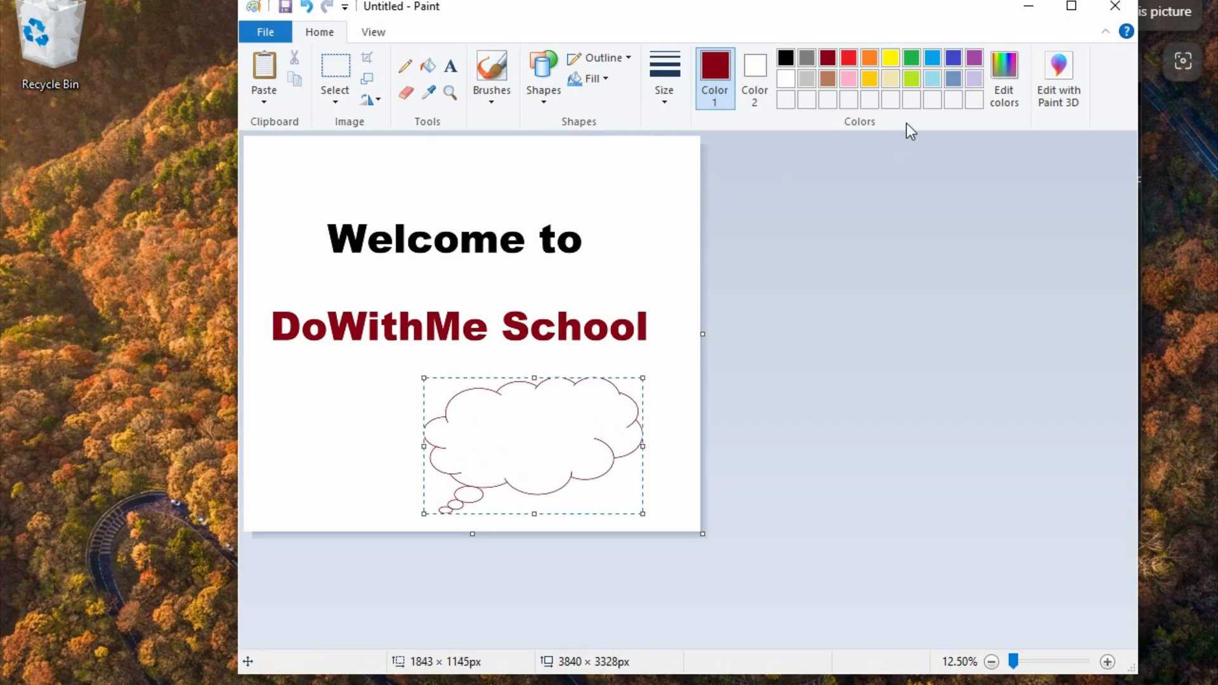
pyautogui.click(911, 60)
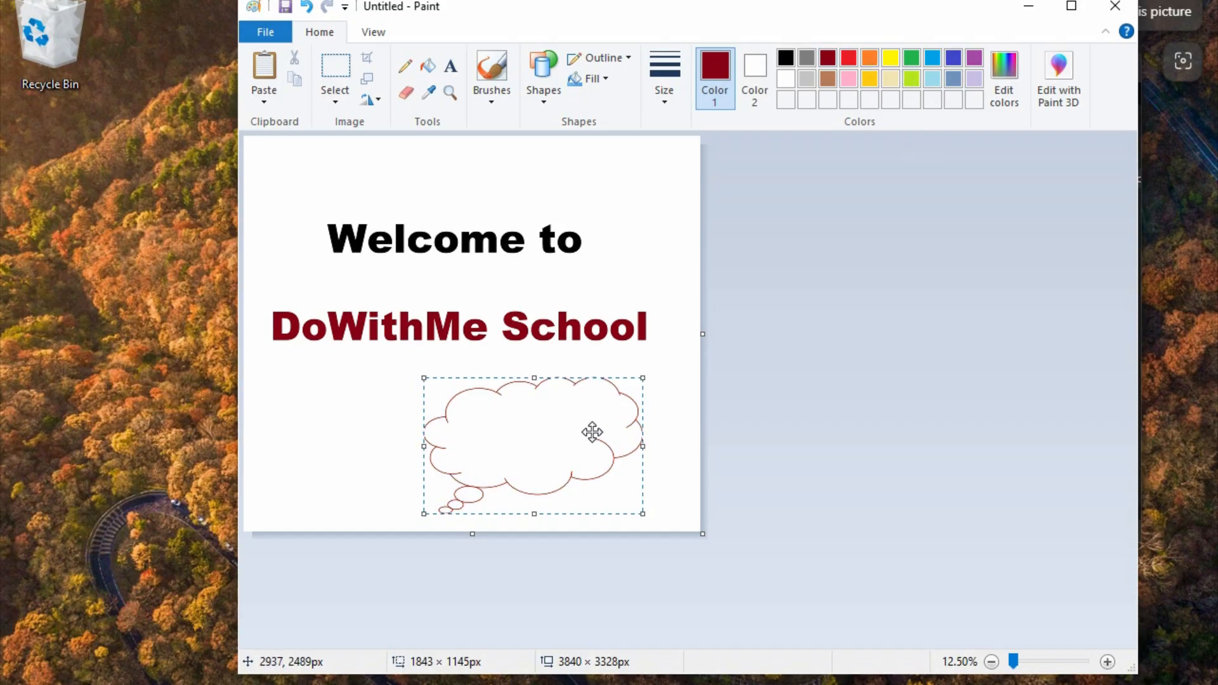
pyautogui.click(616, 284)
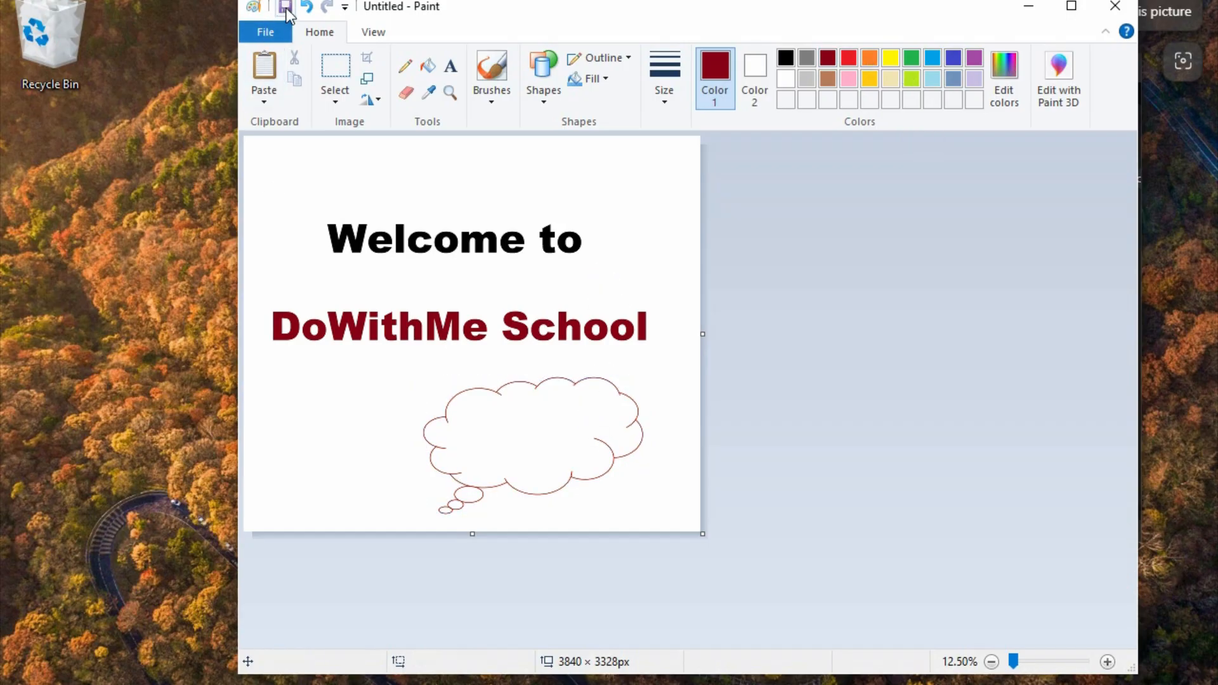
# - Start saving the picture under a new name, using NumberhuffleGame copied from the database file in the GAMES folder
pyautogui.click(264, 36)
pyautogui.click(321, 194)
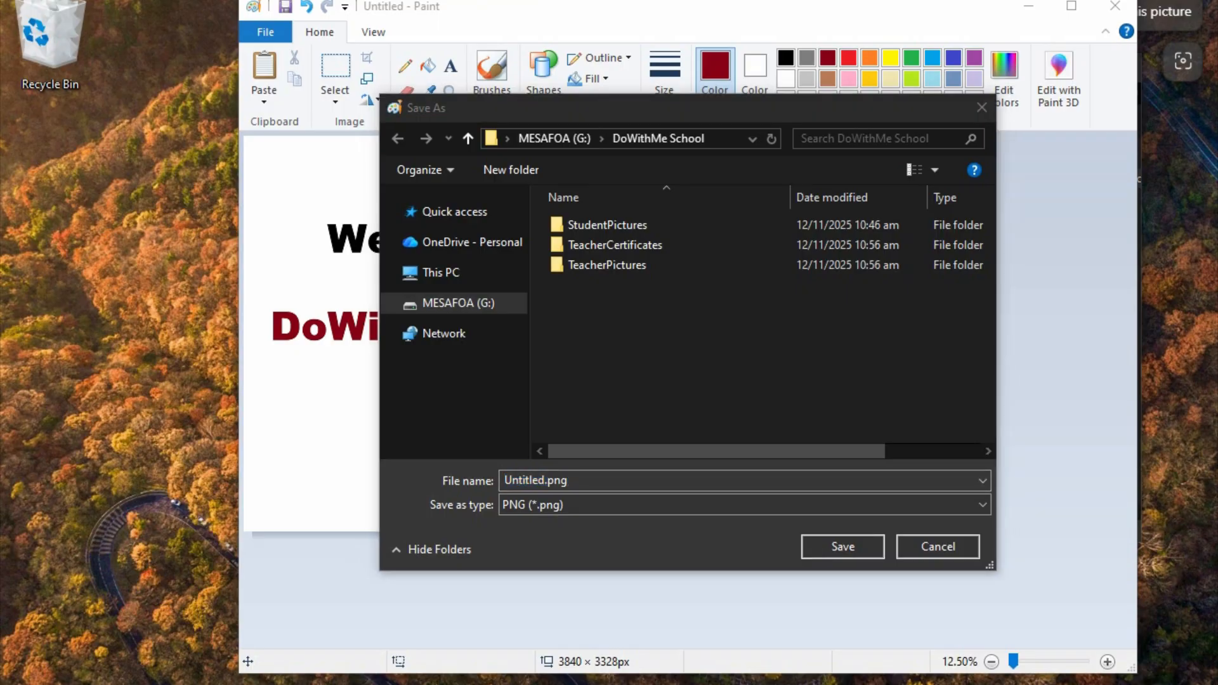
pyautogui.hotkey('alt', 'Tab')
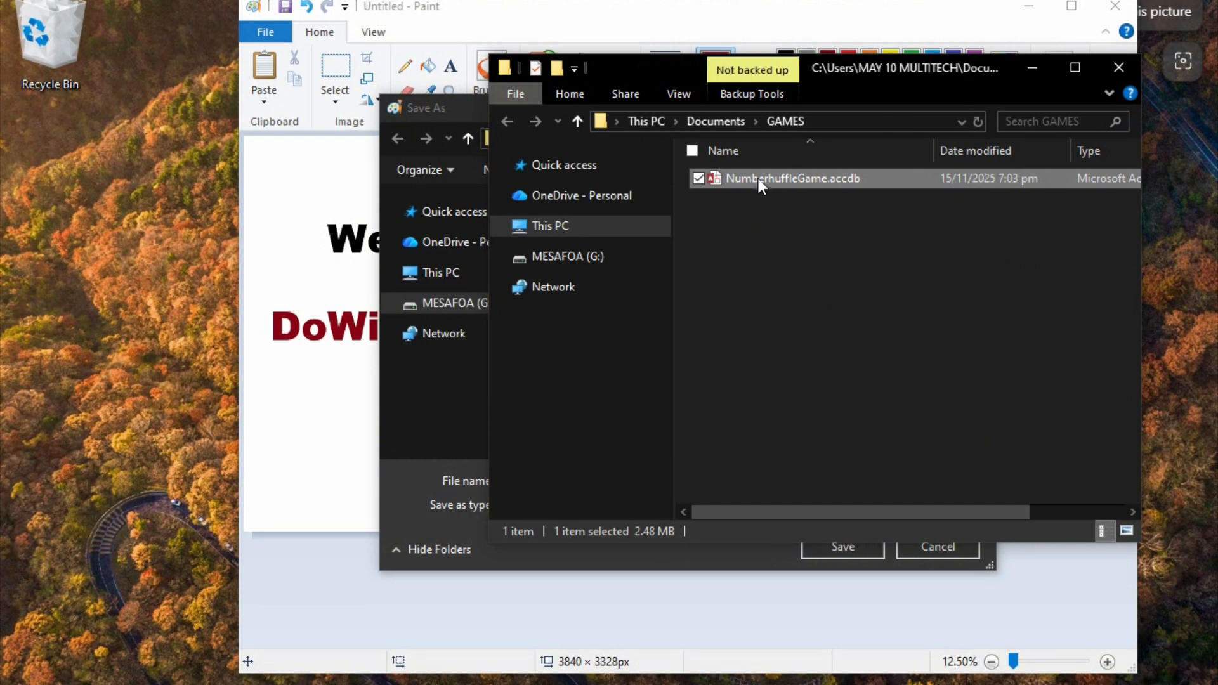
pyautogui.click(810, 183)
pyautogui.hotkey('ctrl', 'c')
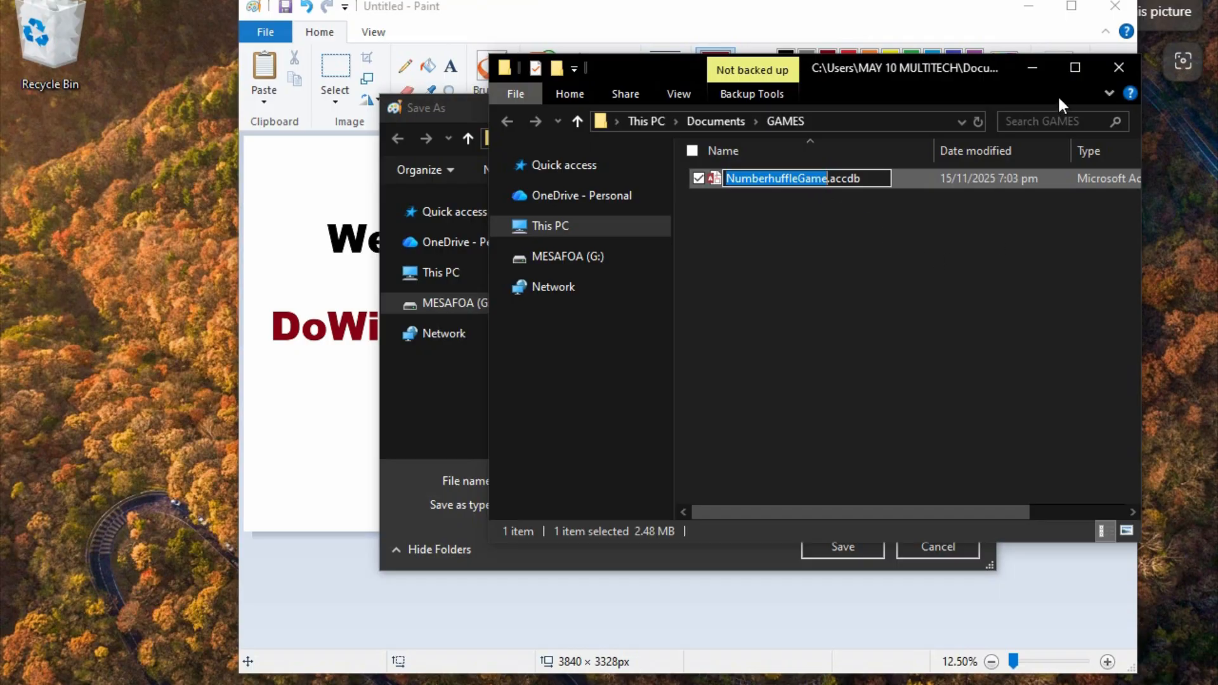
pyautogui.click(1044, 66)
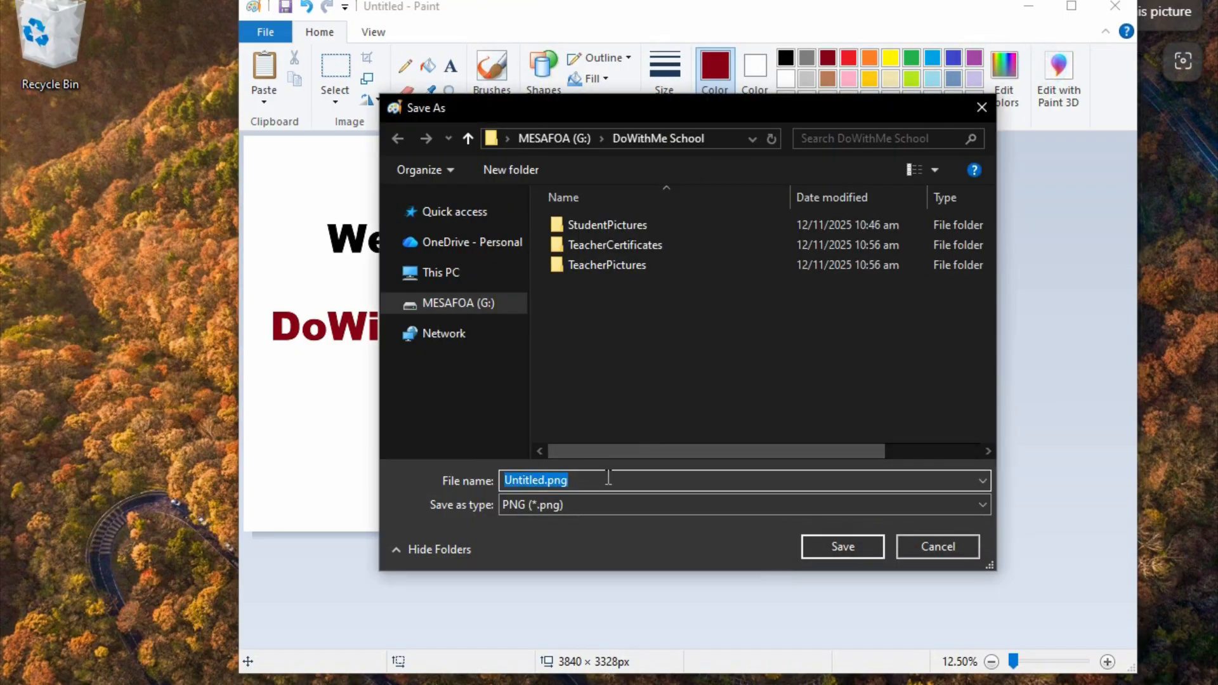
pyautogui.hotkey('ctrl', 'v')
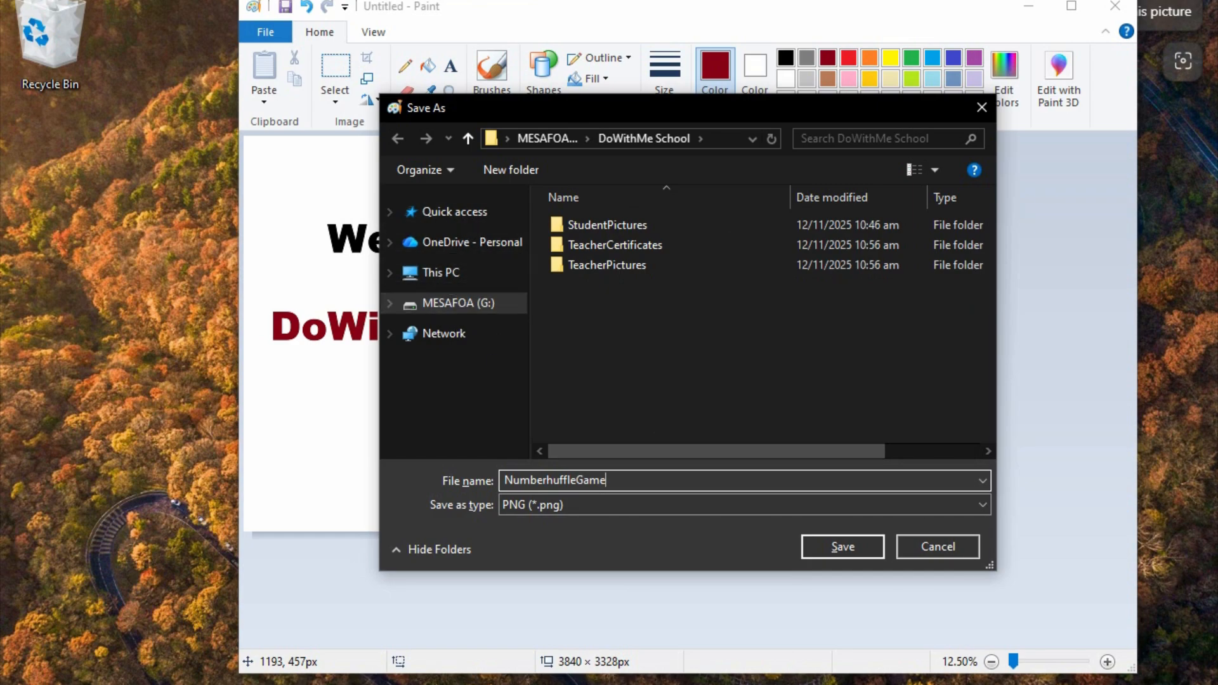
pyautogui.press('Return')
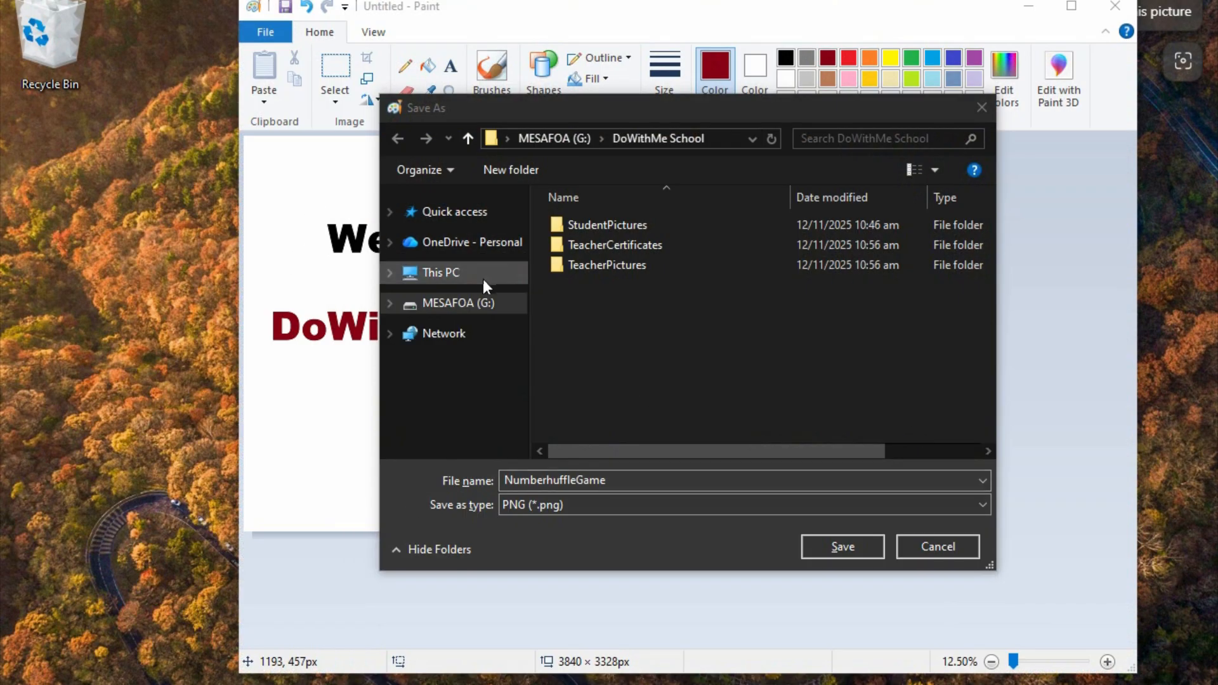
# - Save the picture as a 24-bit Bitmap in the GAMES folder inside Documents
pyautogui.click(443, 272)
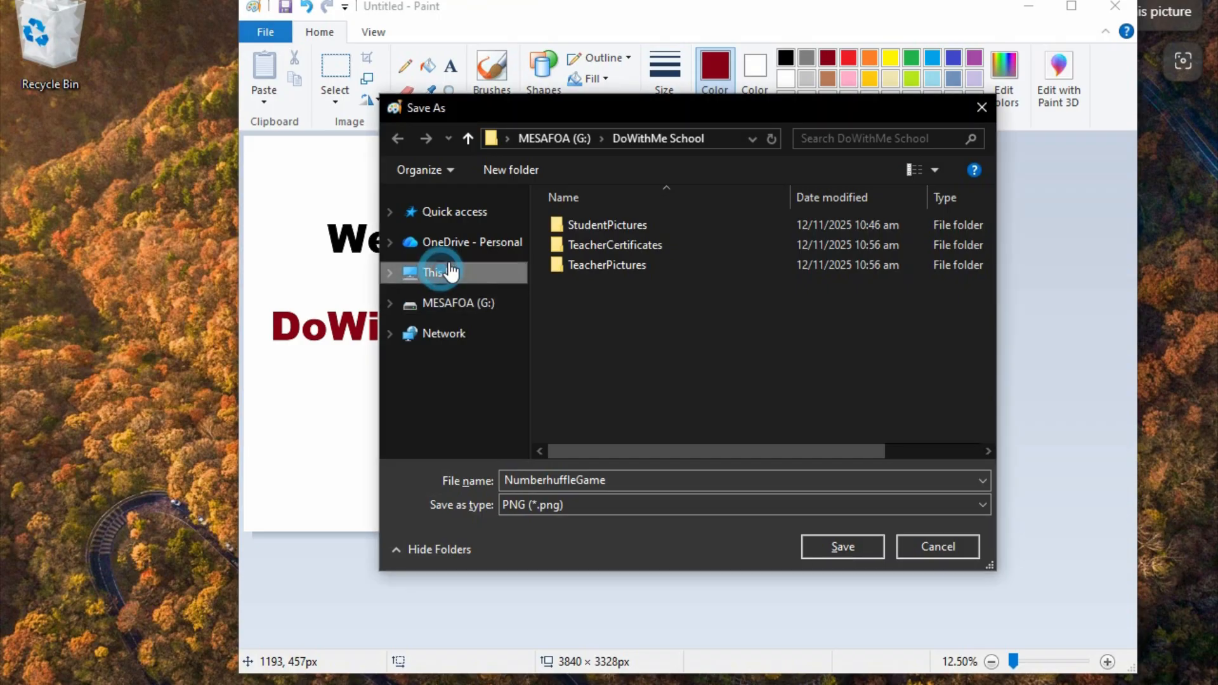
pyautogui.doubleClick(623, 345)
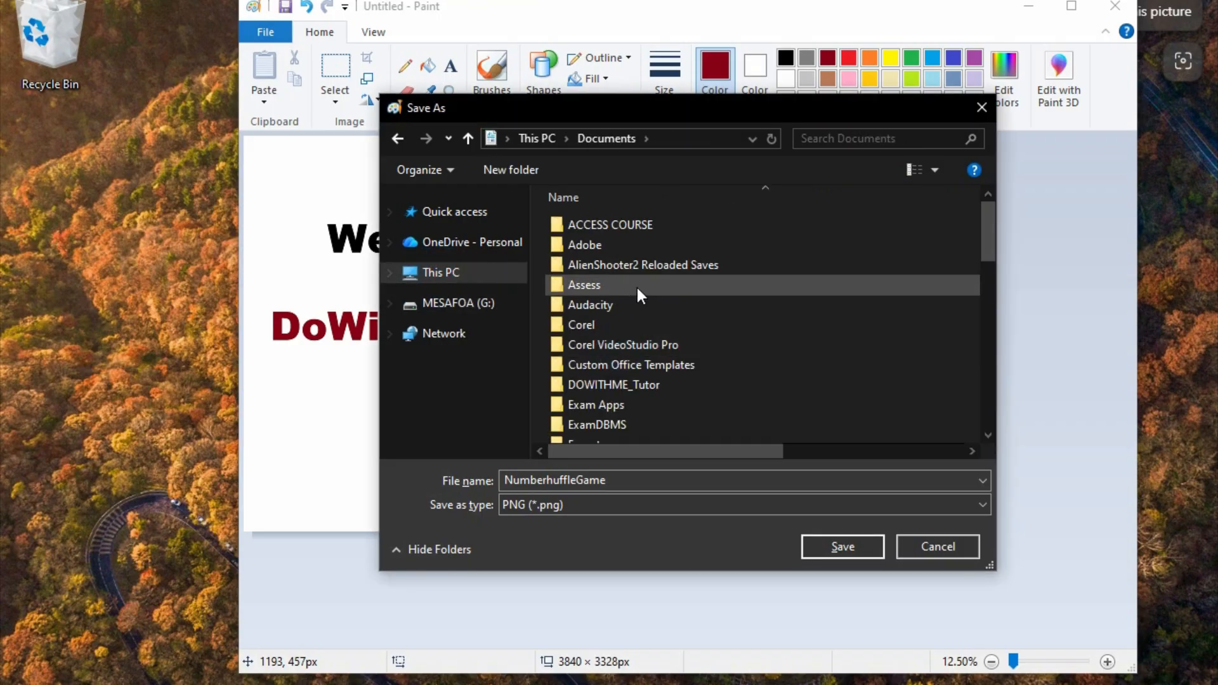
pyautogui.scroll(-1, 637, 286)
pyautogui.scroll(-3, 627, 347)
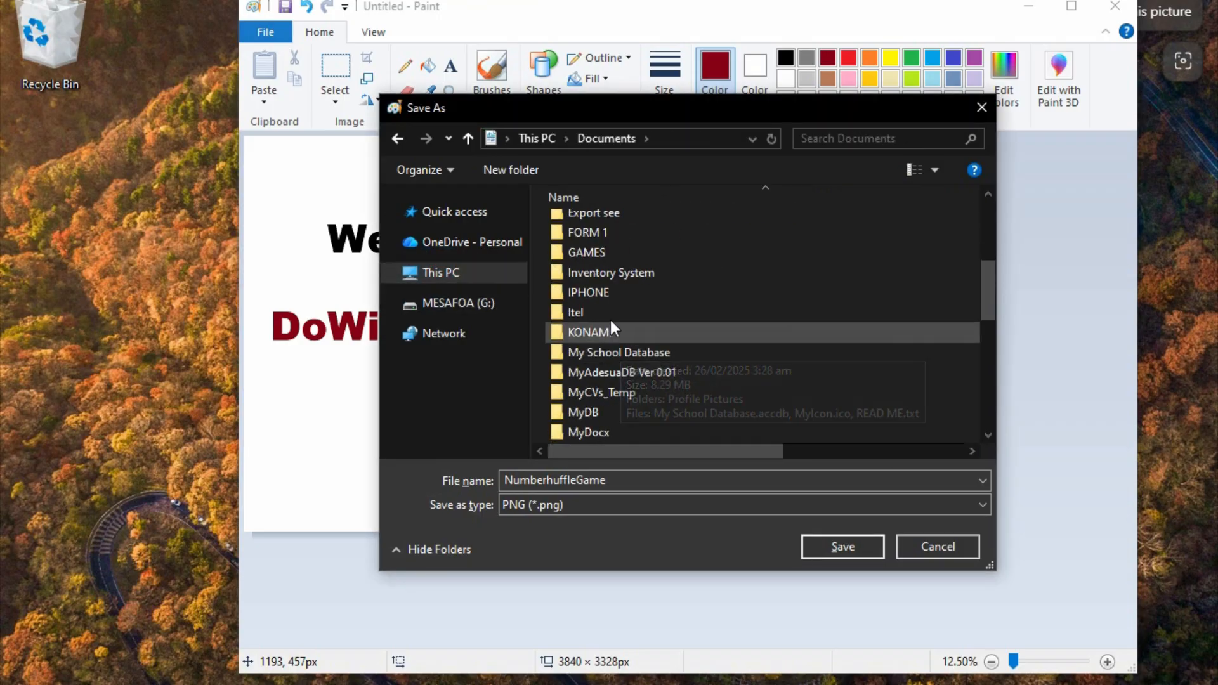
pyautogui.doubleClick(594, 253)
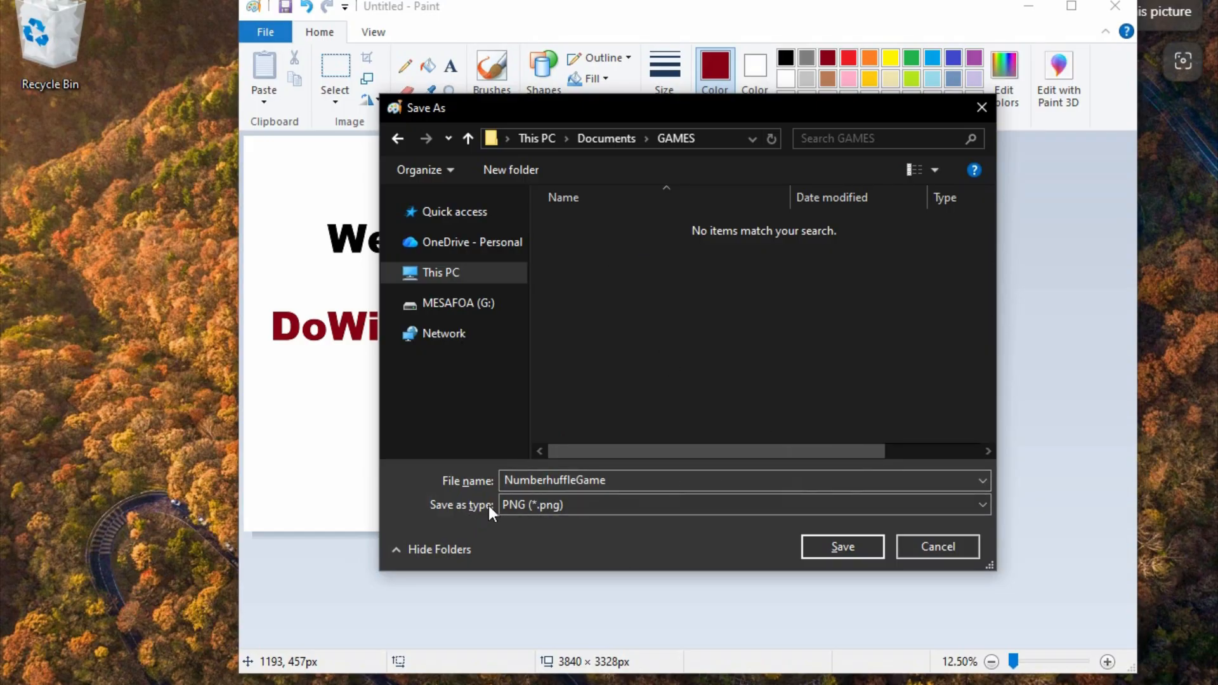
pyautogui.click(654, 504)
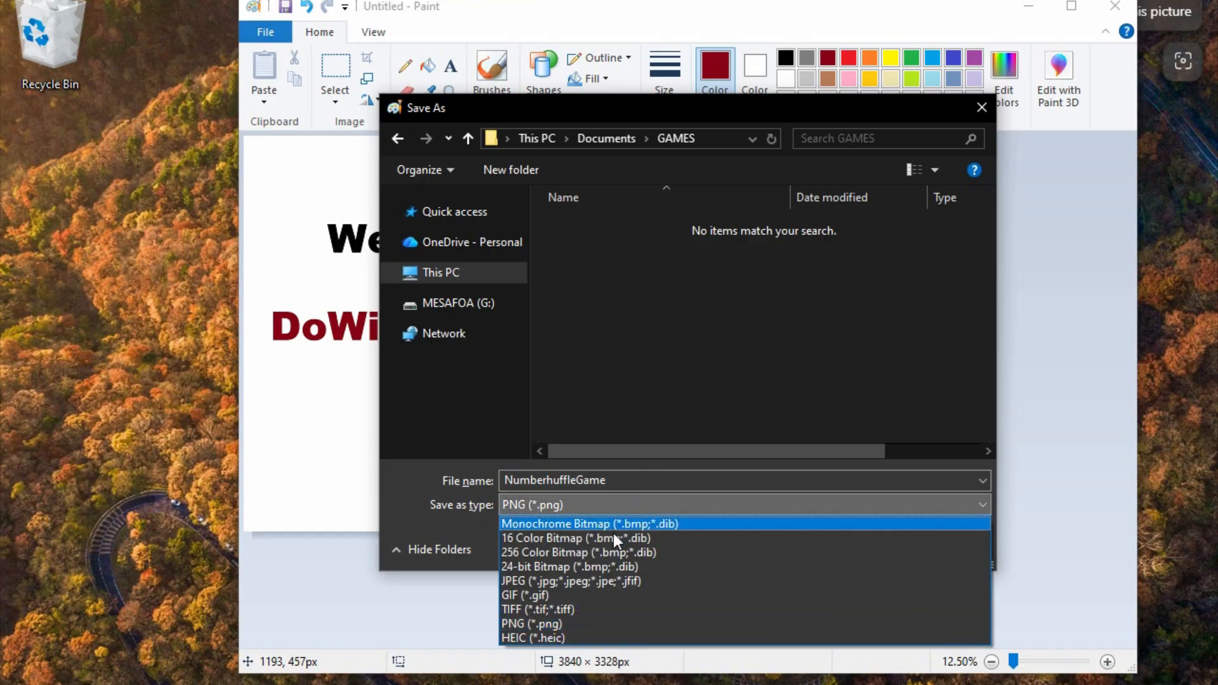
pyautogui.click(562, 567)
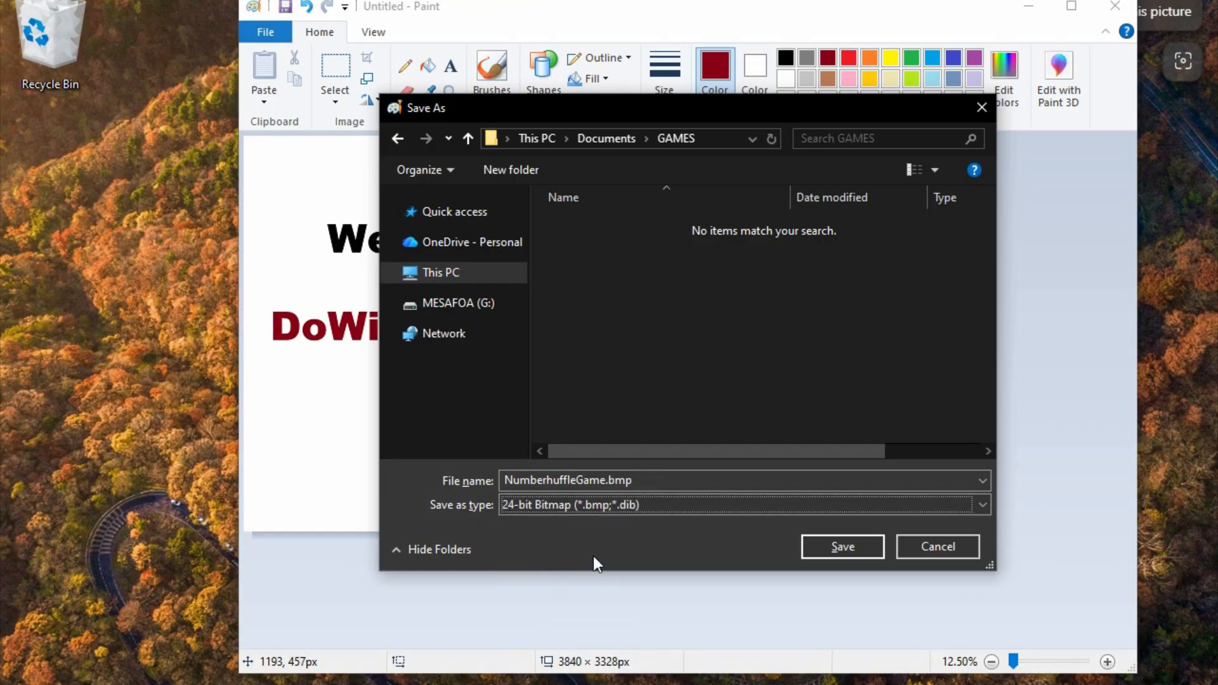
pyautogui.click(844, 544)
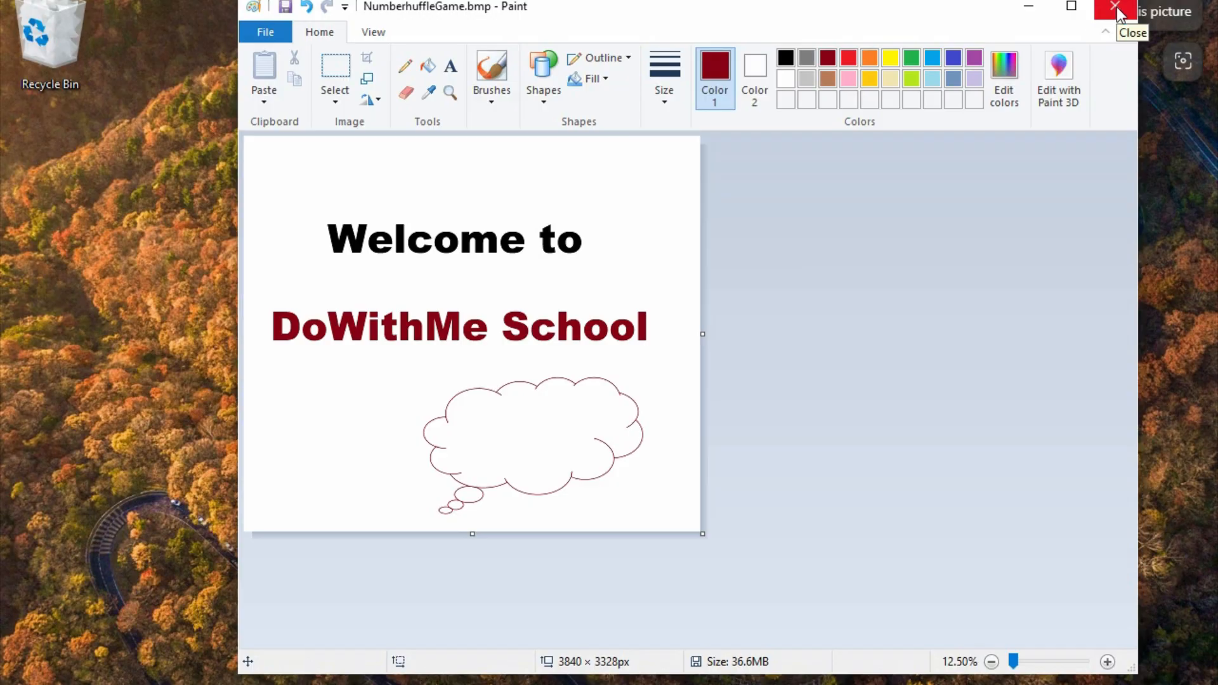
# - Minimize Paint and test the startup of NumberhuffleGame.accdb from the GAMES folder, exiting the game and opening the database again
pyautogui.click(1029, 6)
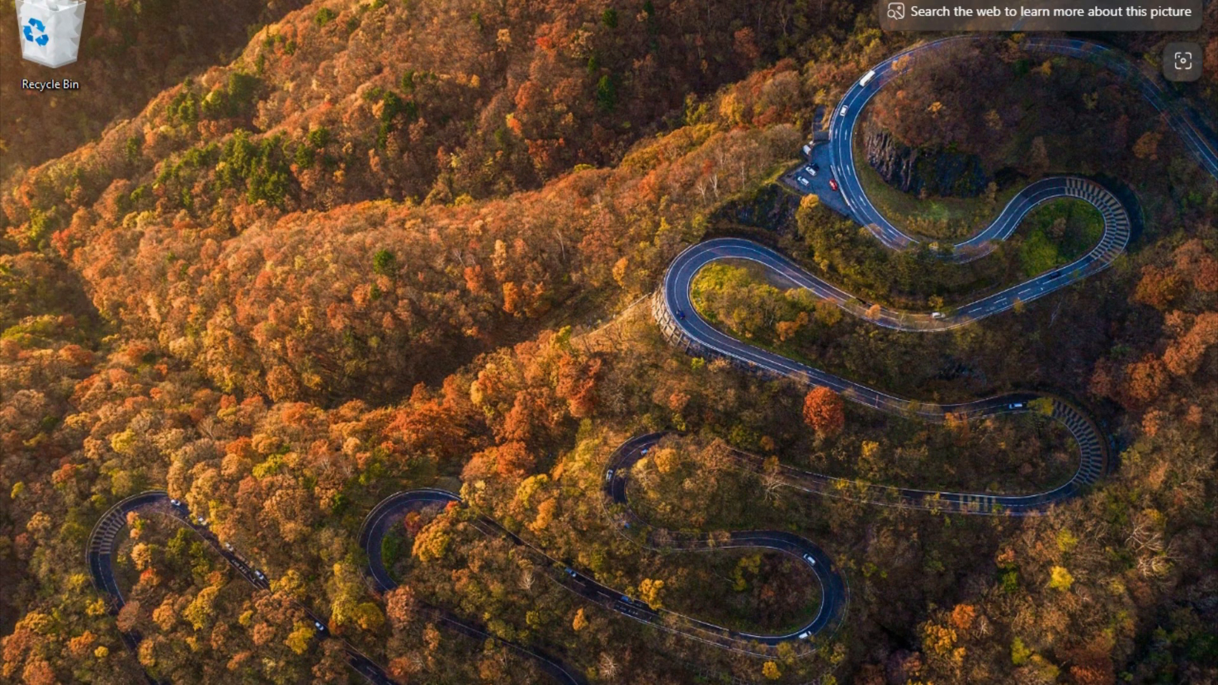
pyautogui.click(839, 683)
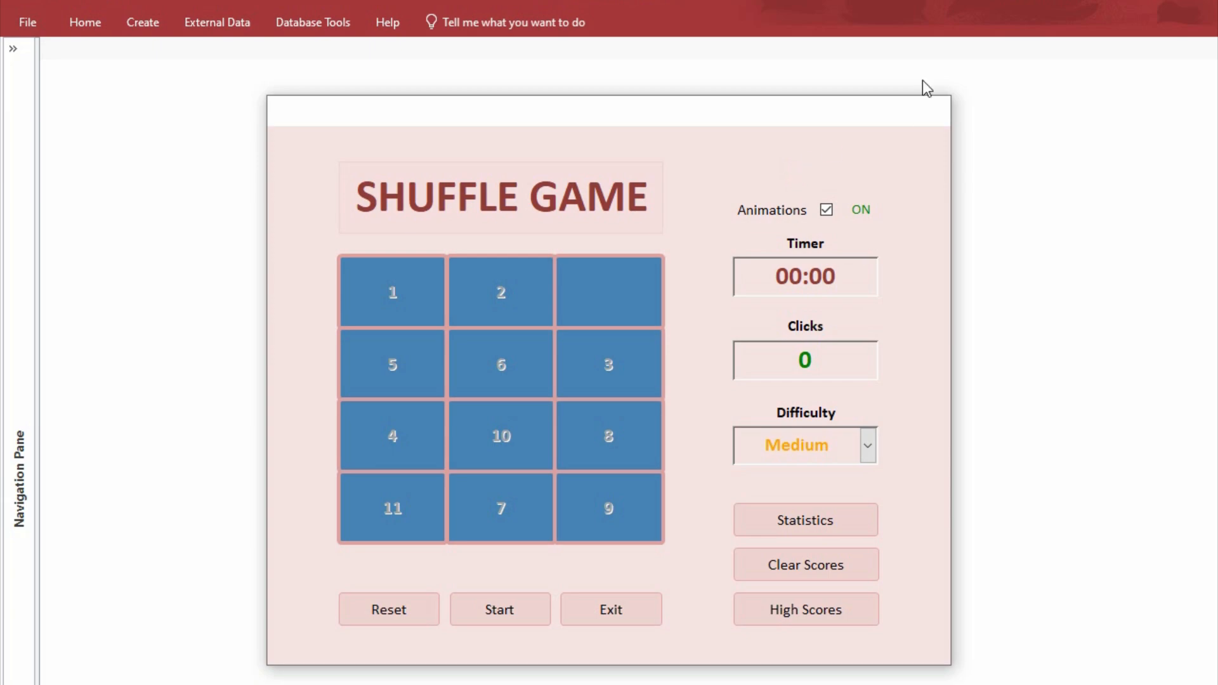
pyautogui.click(621, 610)
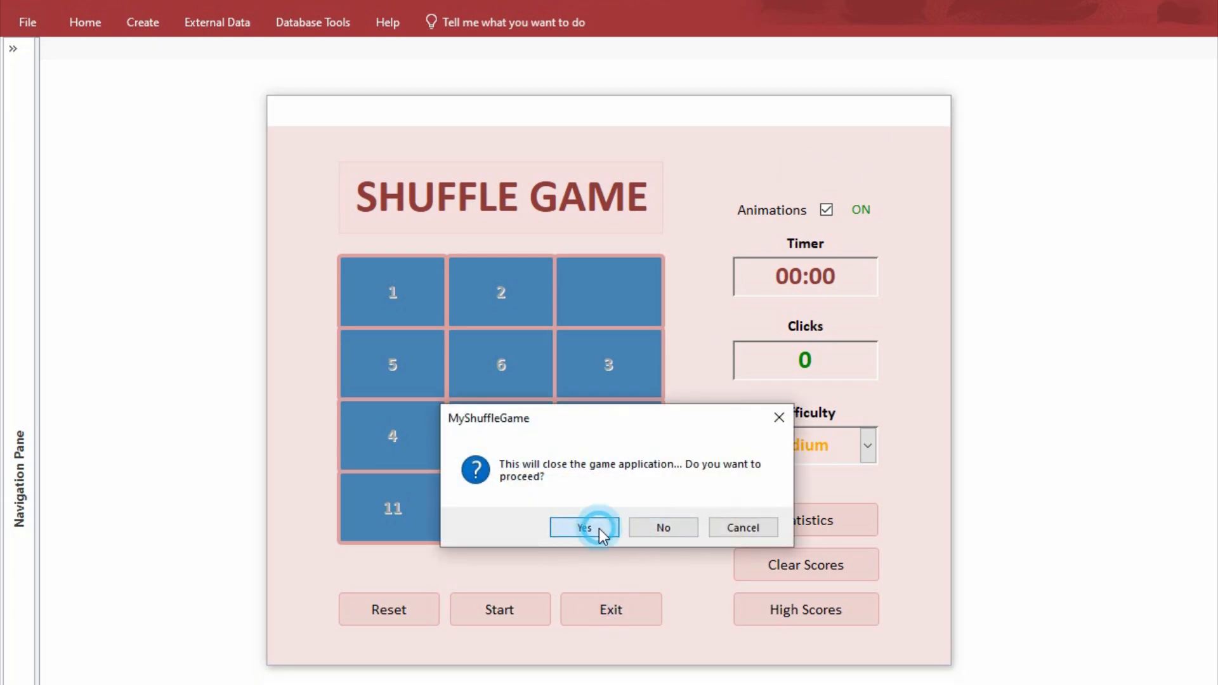
pyautogui.click(595, 529)
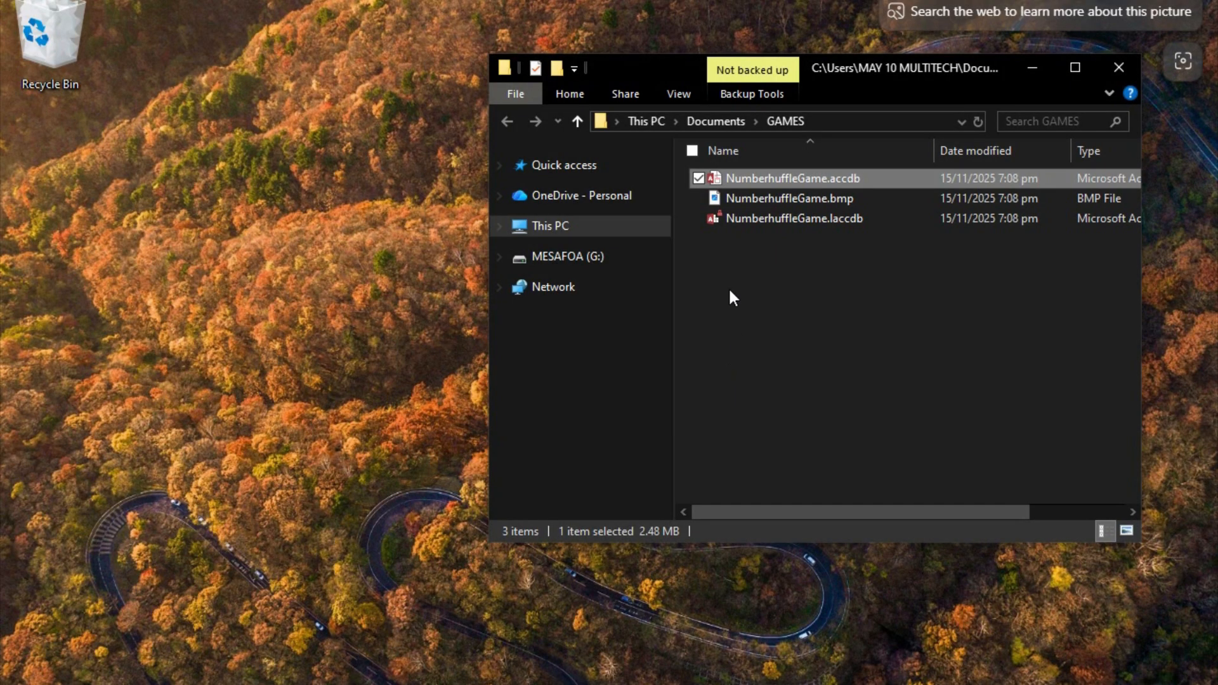
pyautogui.doubleClick(759, 180)
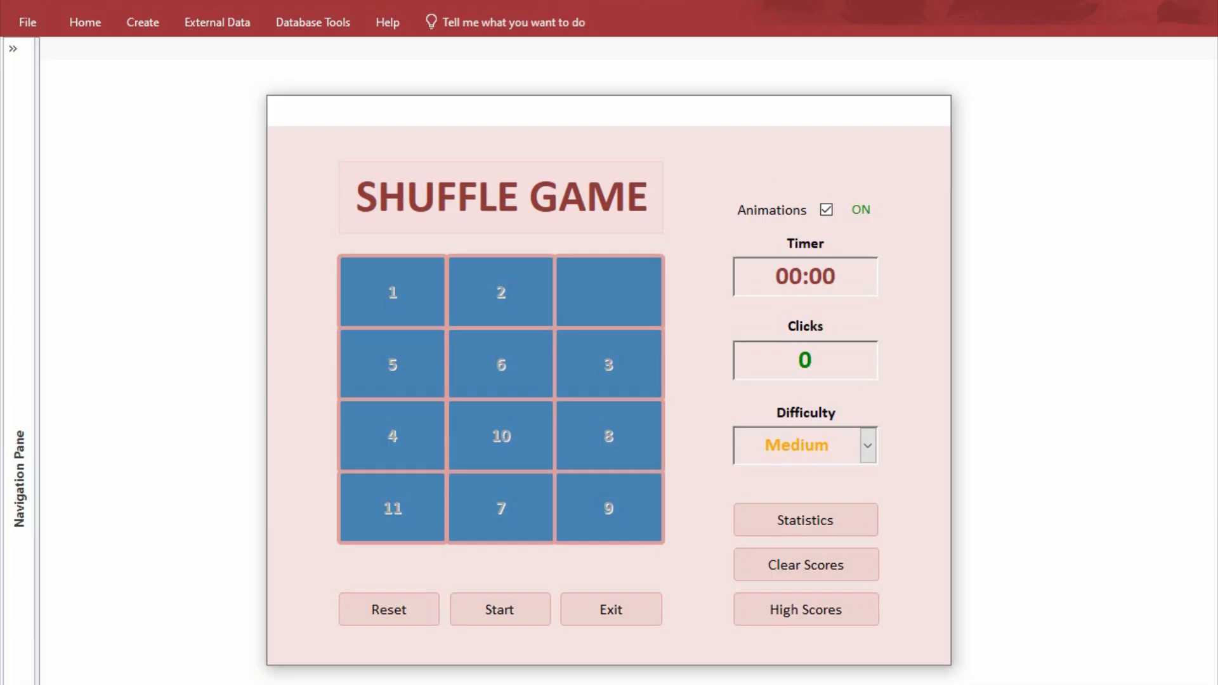
# - Exit the shuffle game, confirming the closure, and close the GAMES folder window
pyautogui.click(626, 600)
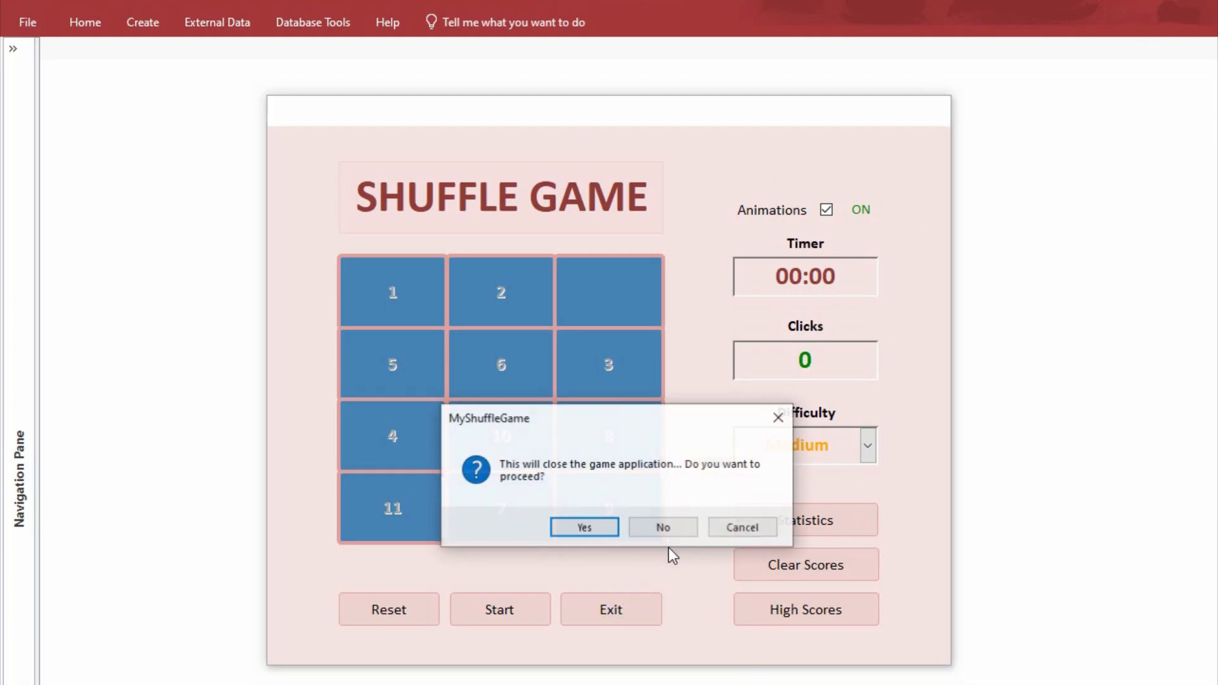
pyautogui.click(598, 526)
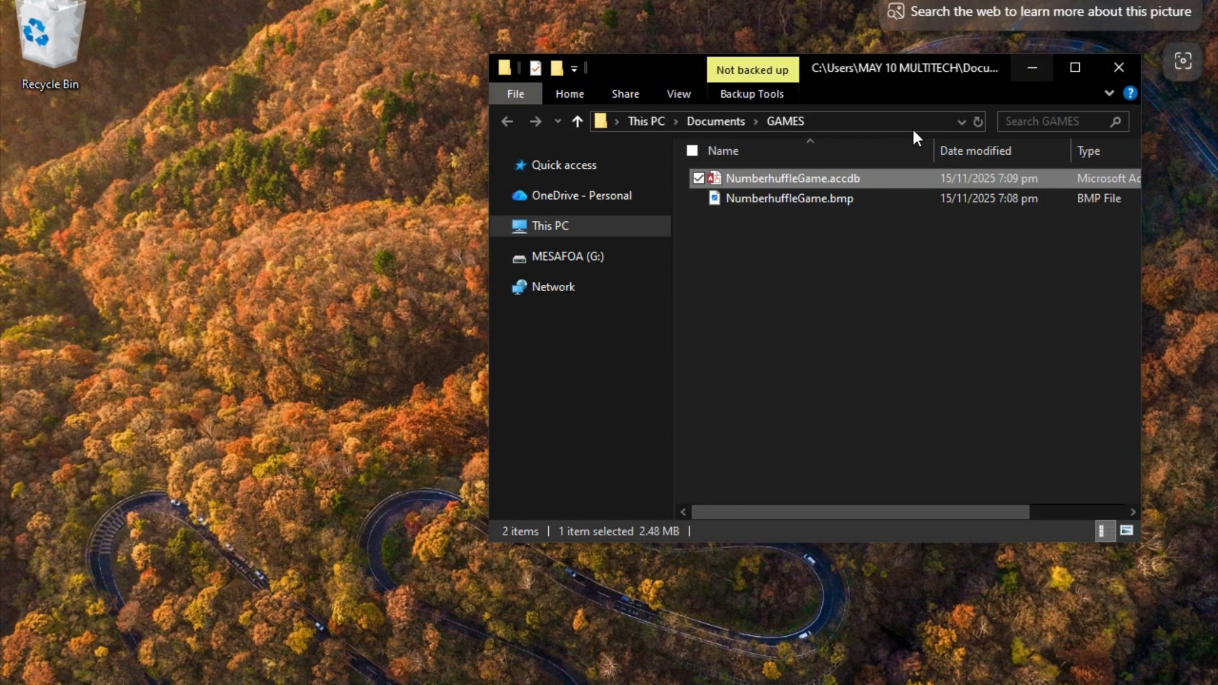
pyautogui.click(773, 201)
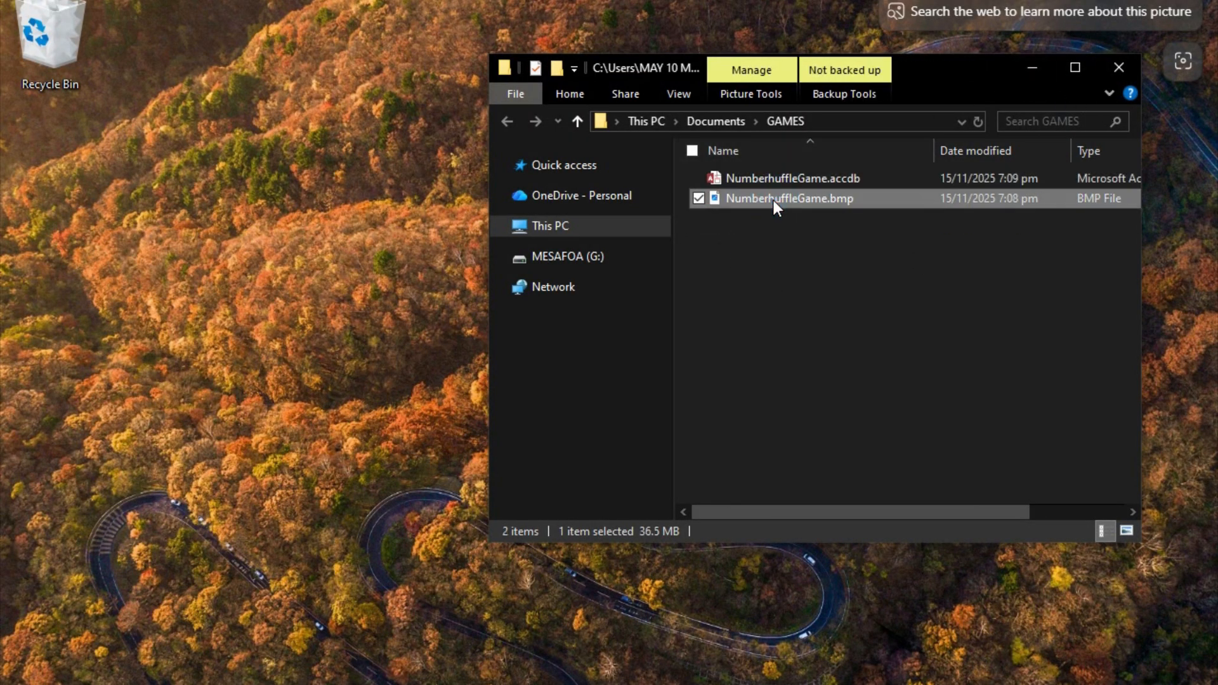
pyautogui.click(1104, 67)
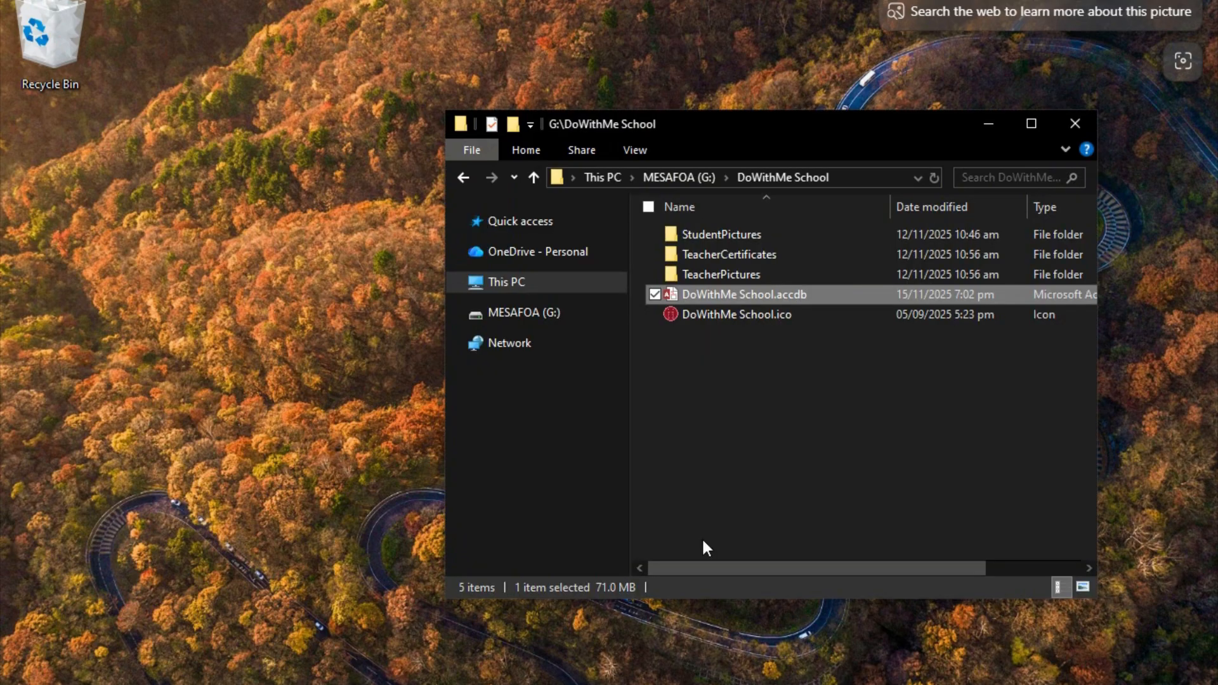
# - Move the DoWithMe School folder window higher on the desktop and open DoWithMe School.accdb to test its startup
pyautogui.moveTo(870, 136); pyautogui.dragTo(885, 47)
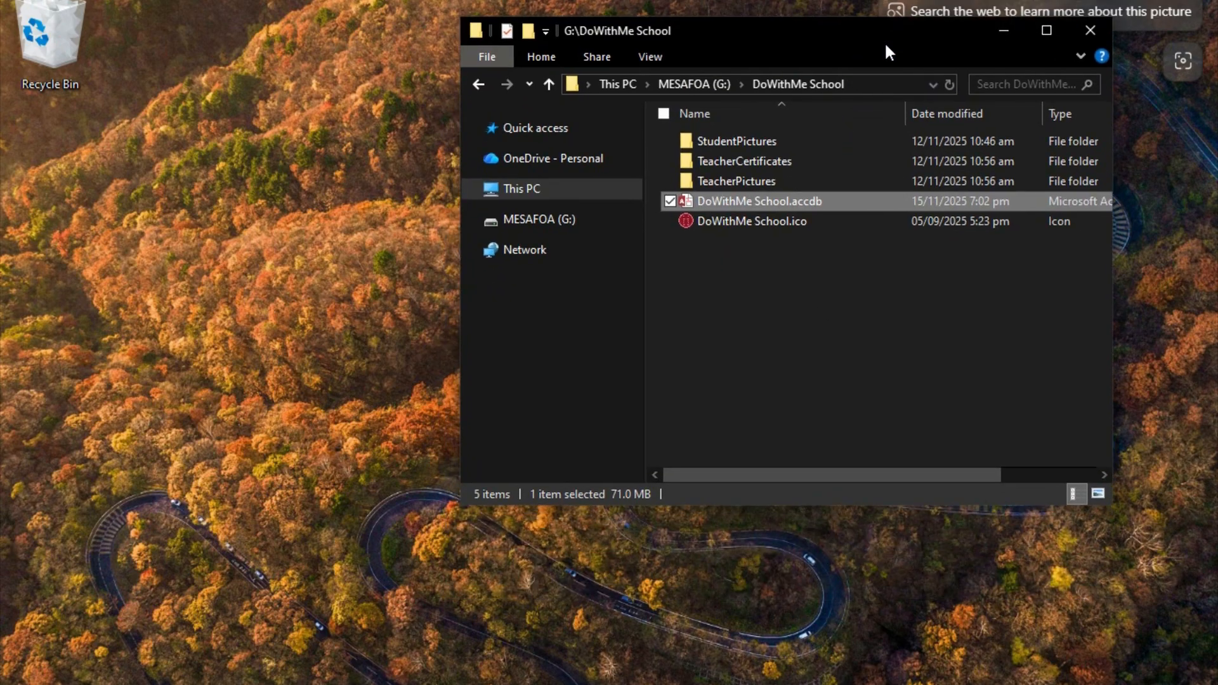
pyautogui.click(711, 204)
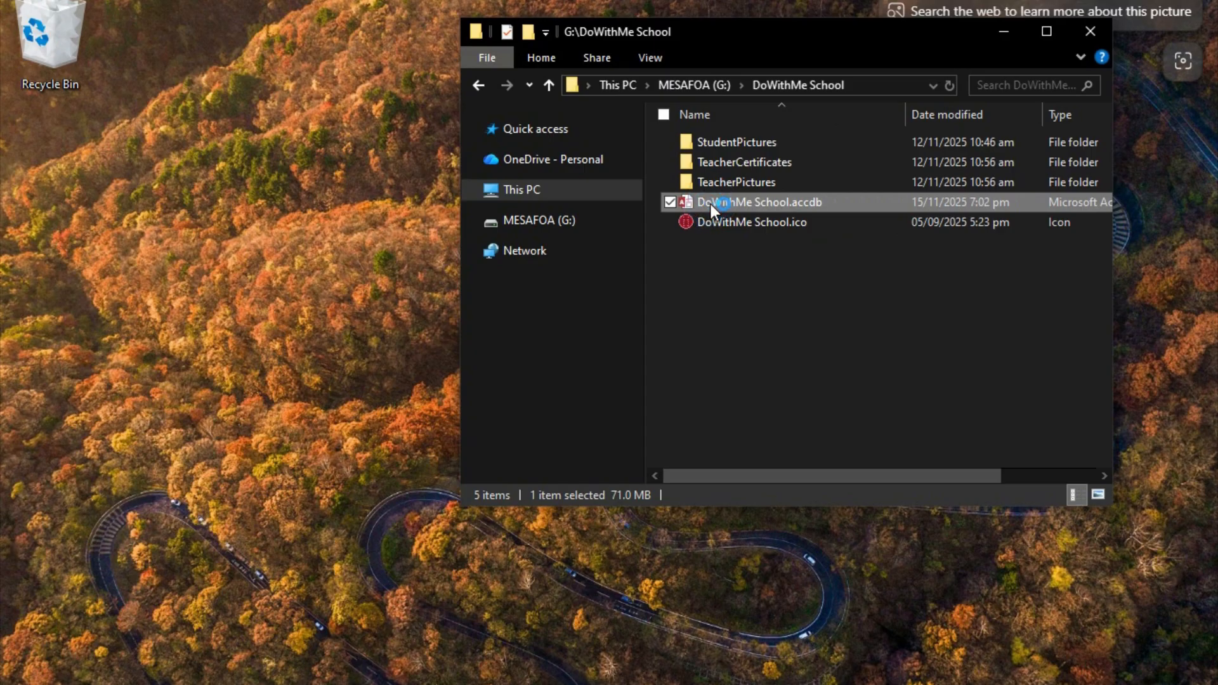
pyautogui.doubleClick(711, 205)
pyautogui.press('Return')
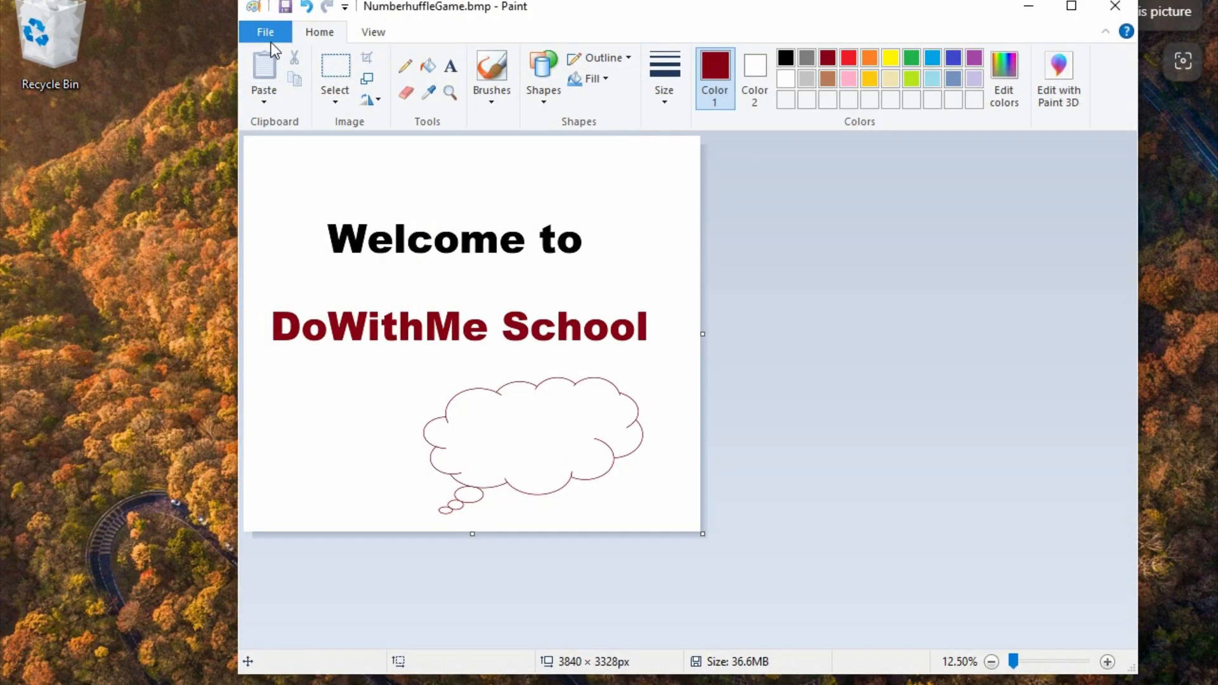
# - Start saving the welcome picture in Paint under a new name, choosing the DoWithMe School folder on drive G: as the location
pyautogui.click(266, 32)
pyautogui.click(302, 197)
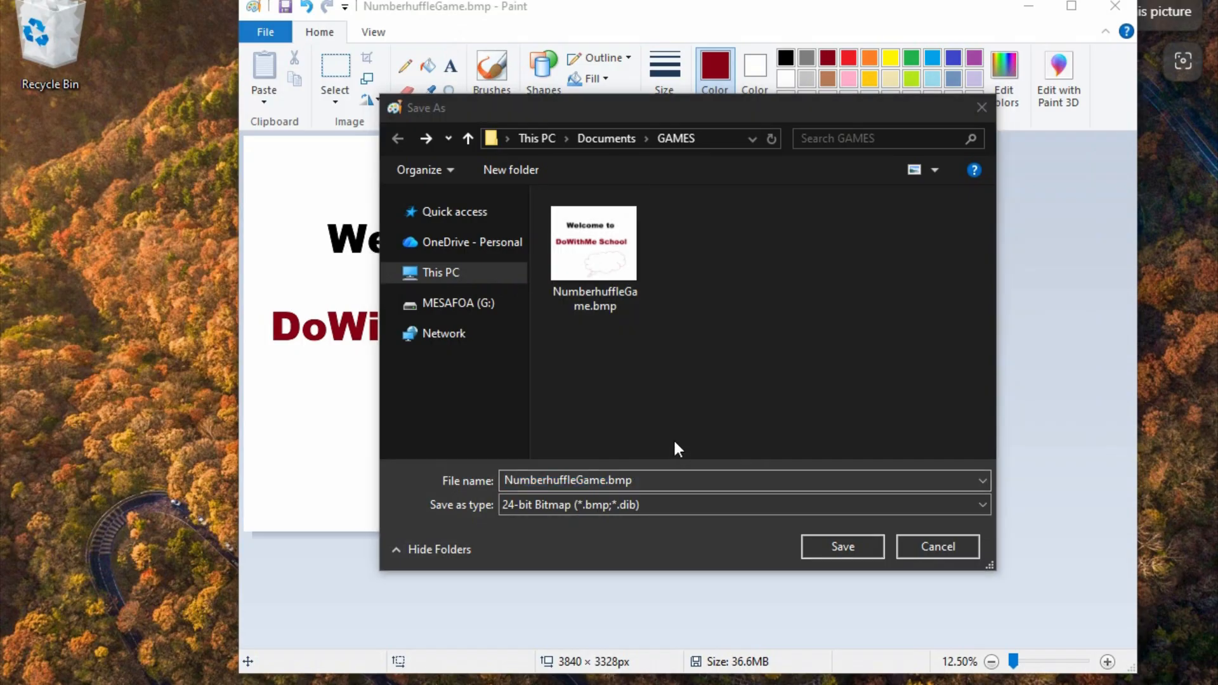
pyautogui.click(421, 305)
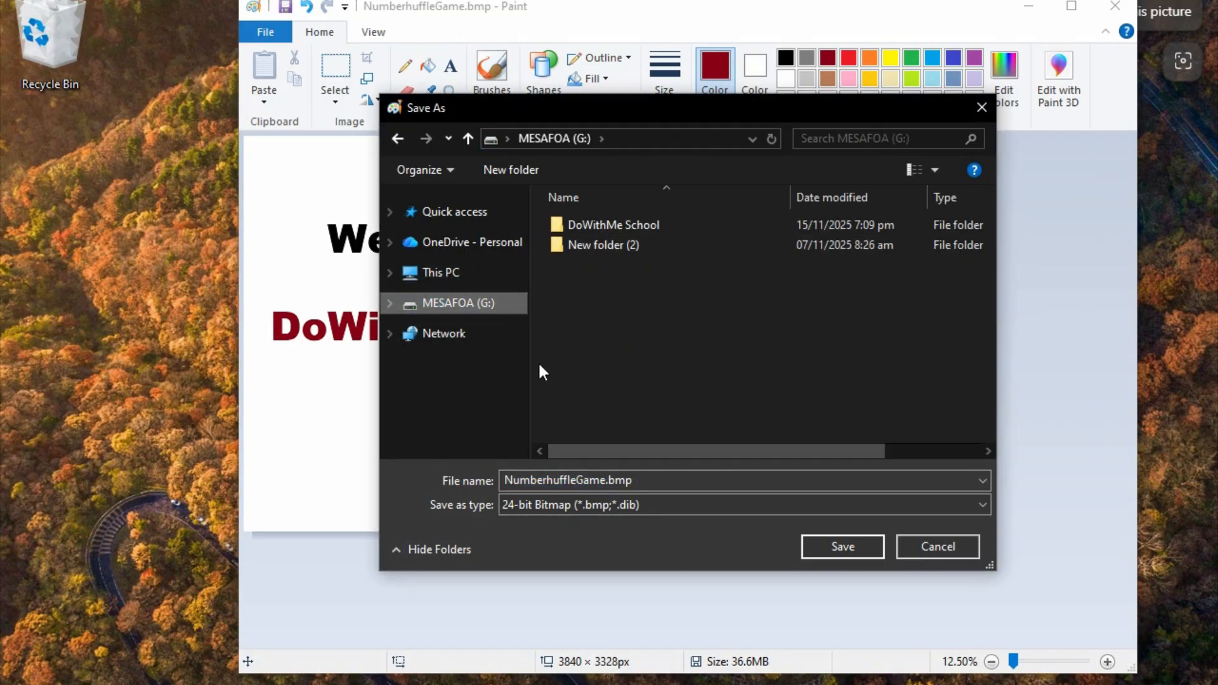
pyautogui.doubleClick(598, 222)
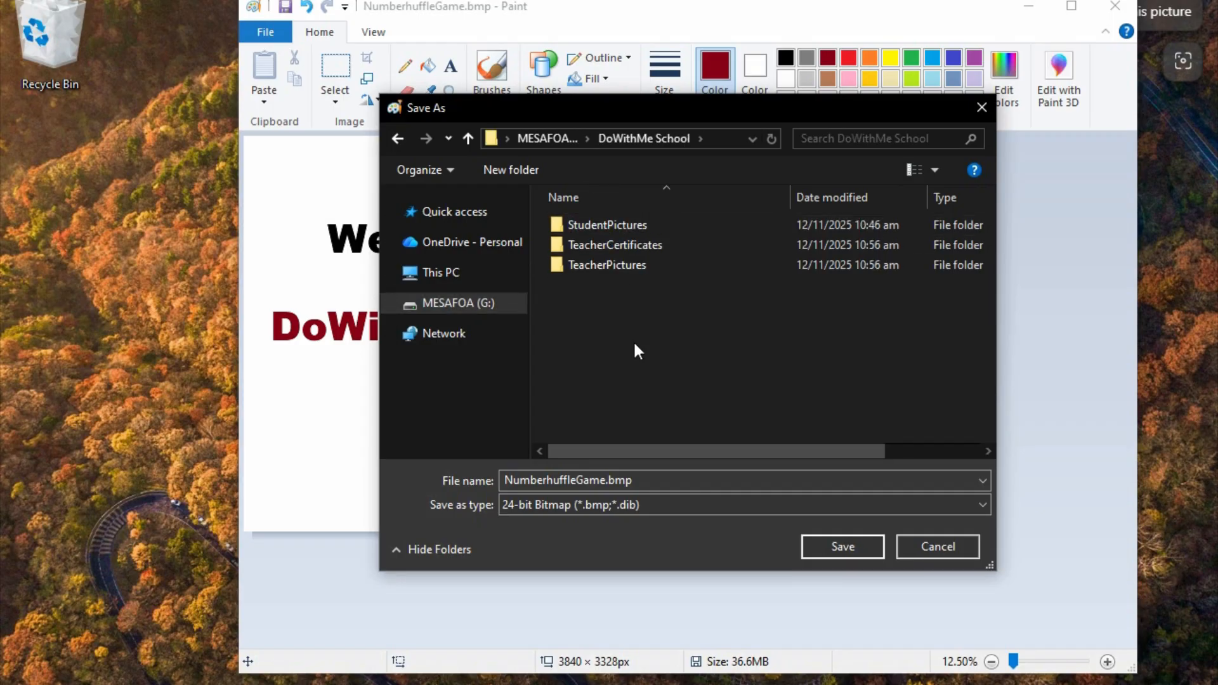
# - Name the picture DoWithMe School, without the .accdb extension, and save it as a 24-bit Bitmap
pyautogui.doubleClick(614, 479)
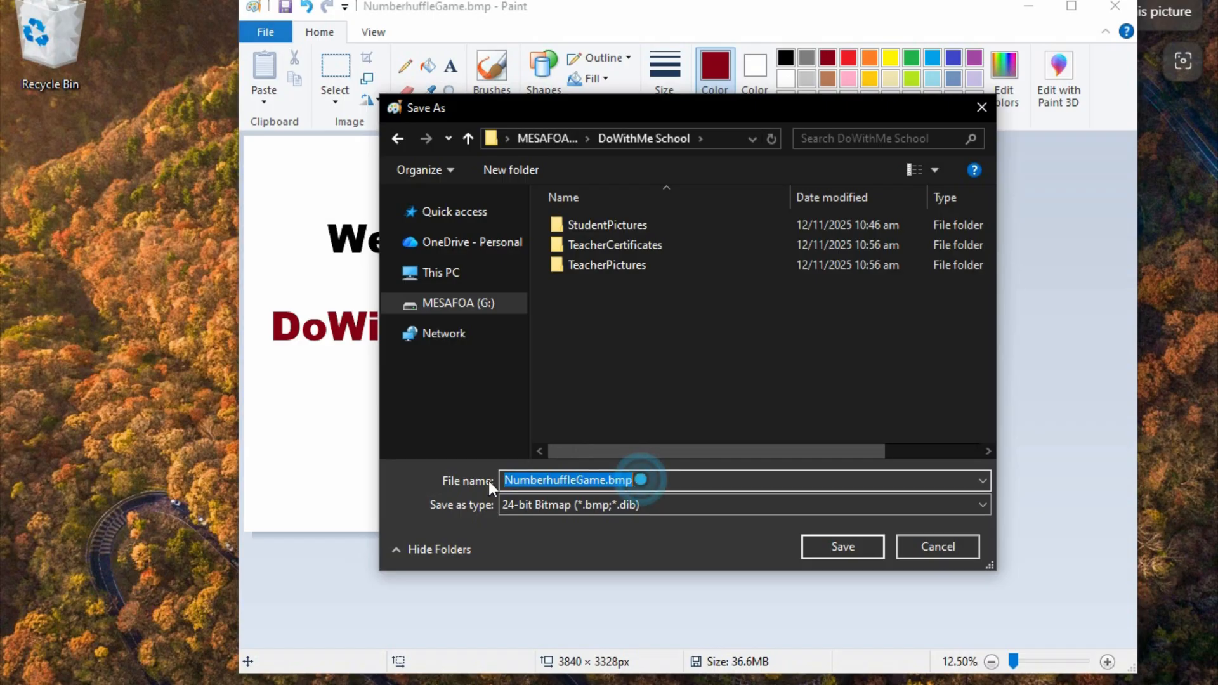
pyautogui.write('Do')
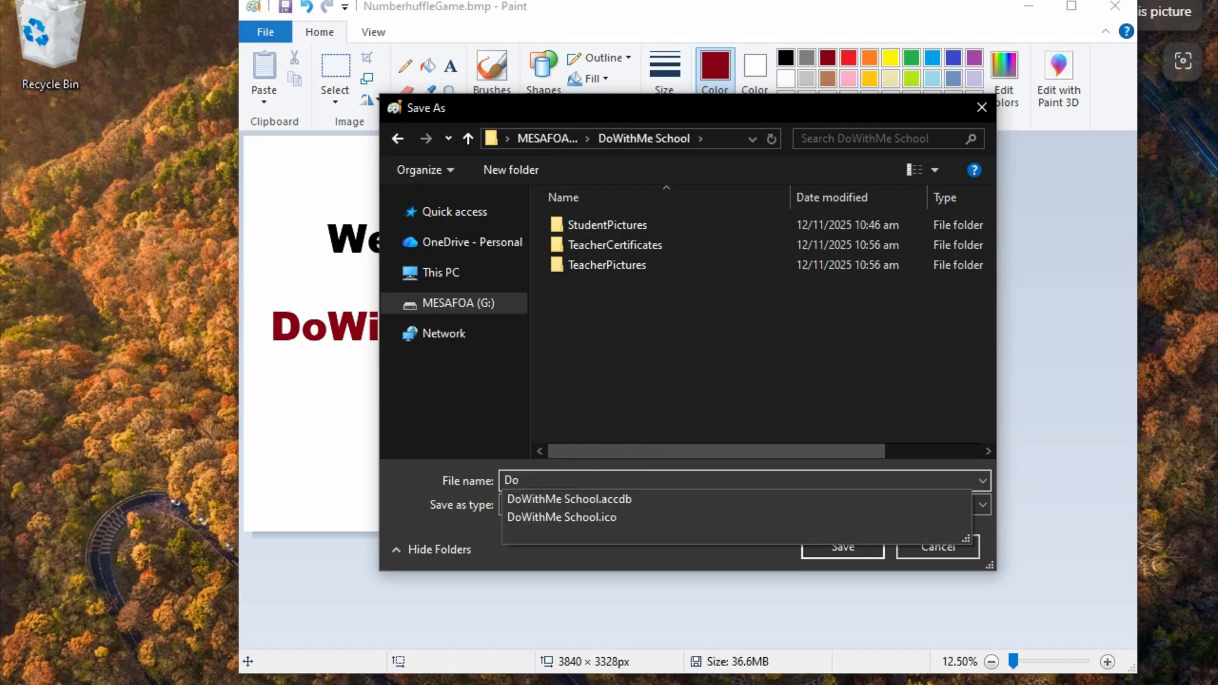
pyautogui.press('Down')
pyautogui.press('BackSpace')
pyautogui.press('BackSpace')
pyautogui.press('BackSpace')
pyautogui.press('BackSpace')
pyautogui.press('BackSpace')
pyautogui.press('BackSpace')
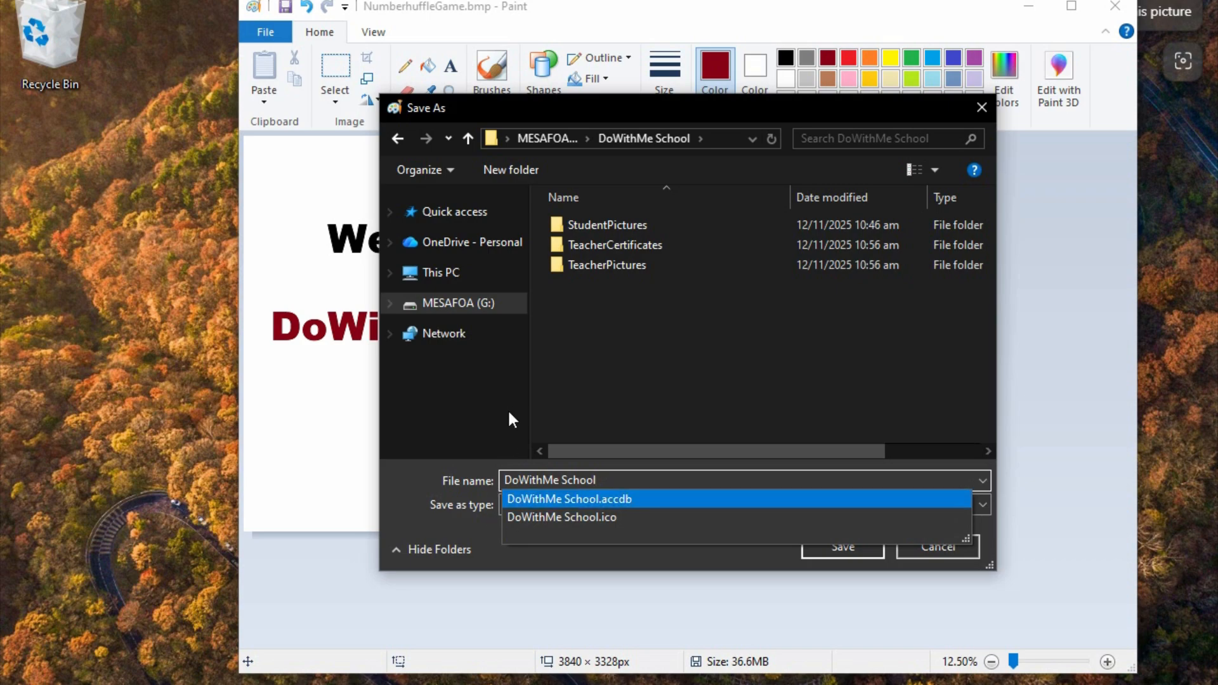
pyautogui.click(595, 391)
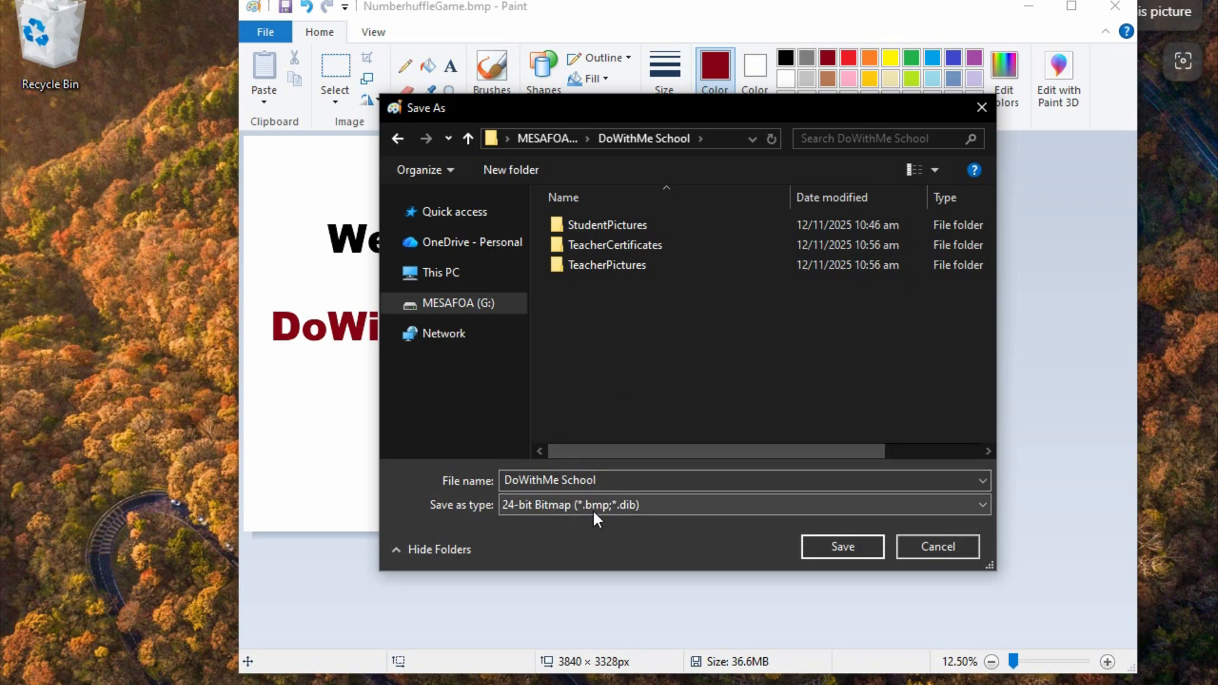
pyautogui.click(832, 545)
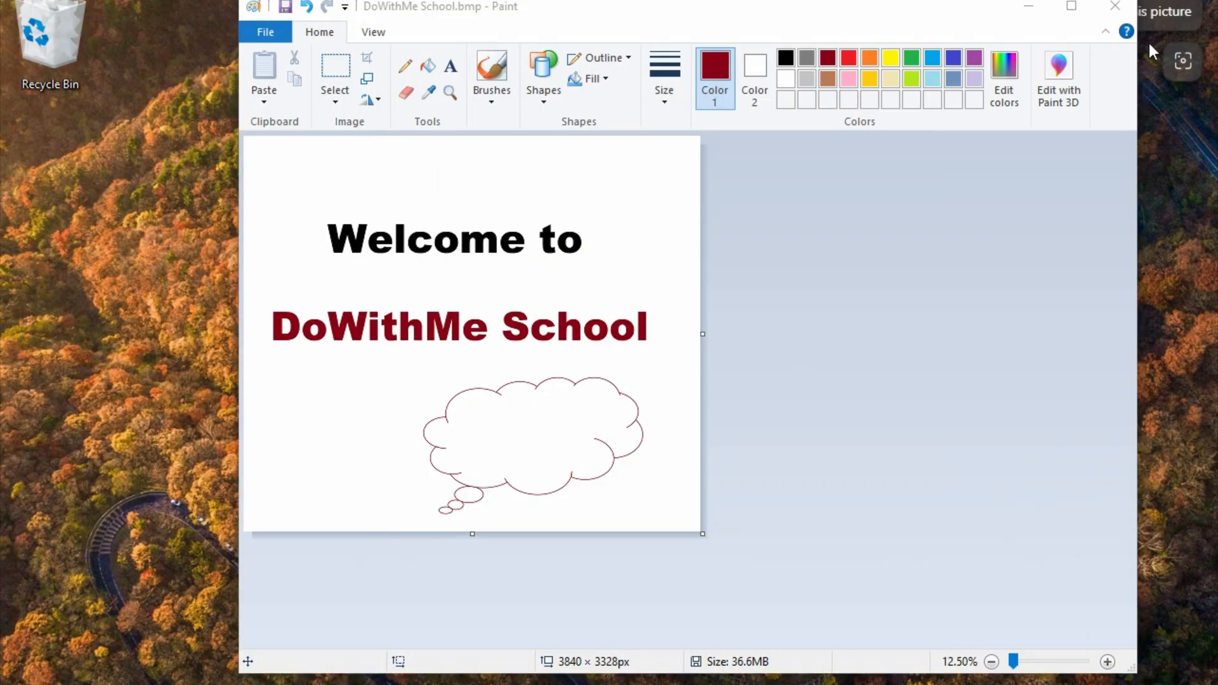
# - Minimize Paint and open DoWithMe School.accdb from the DoWithMe School folder to test its startup with the new bitmap
pyautogui.click(1026, 13)
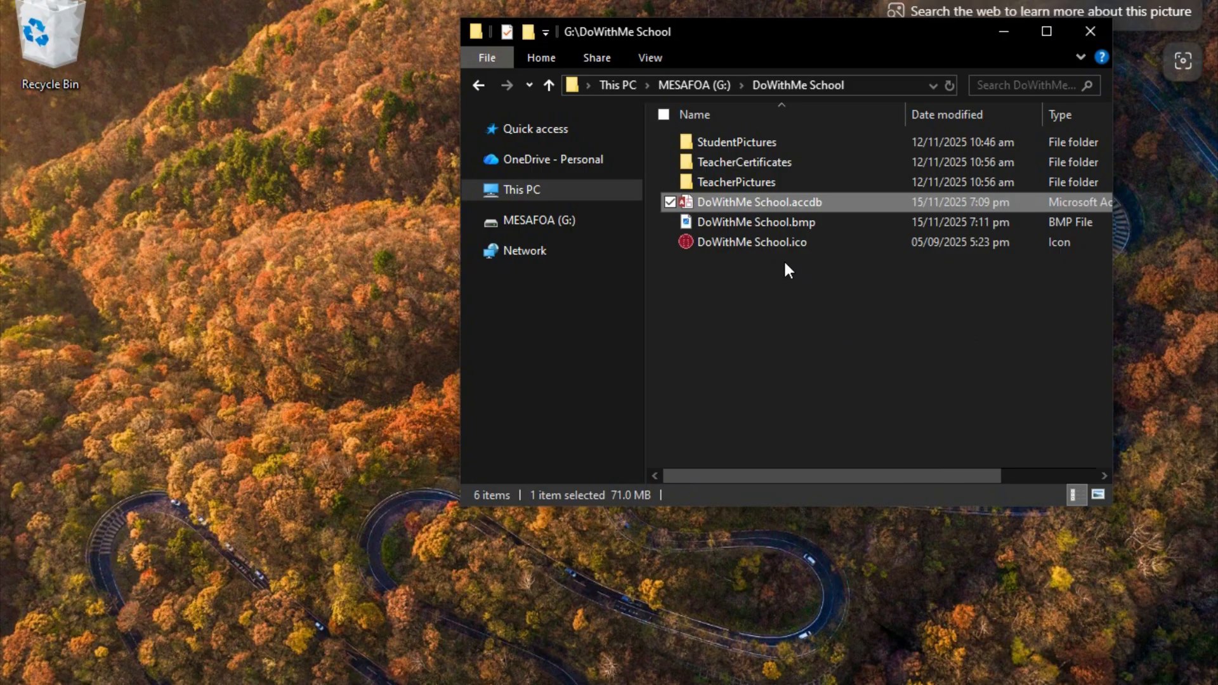
pyautogui.doubleClick(736, 207)
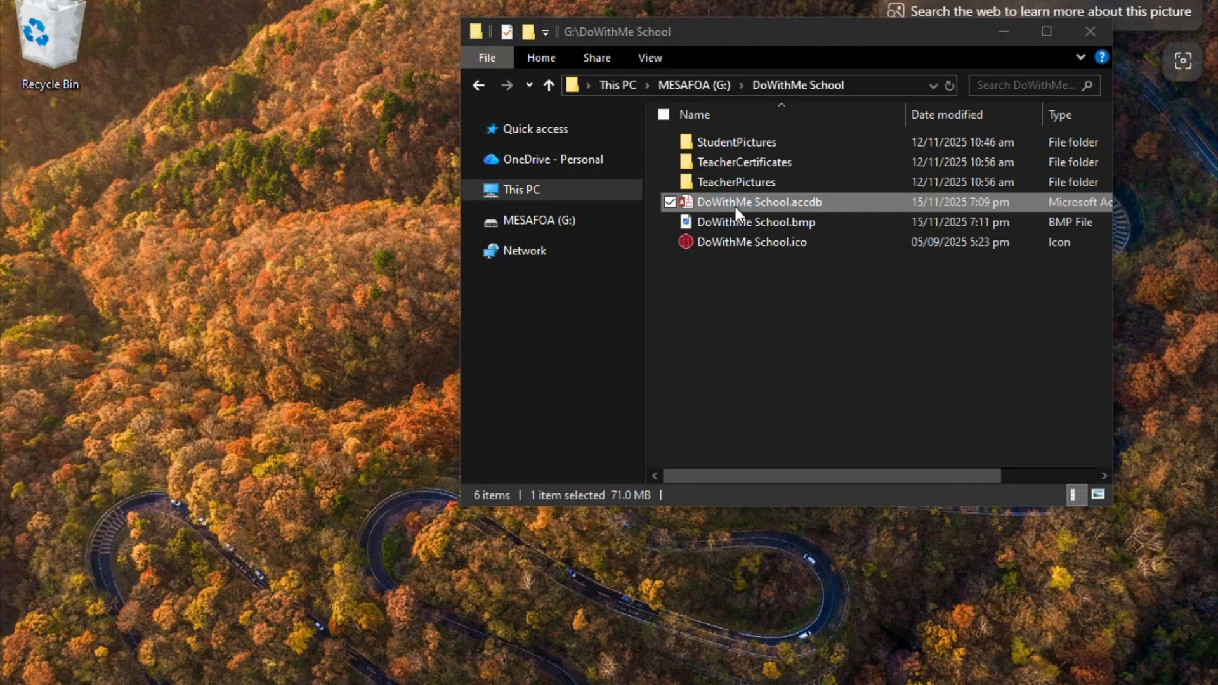